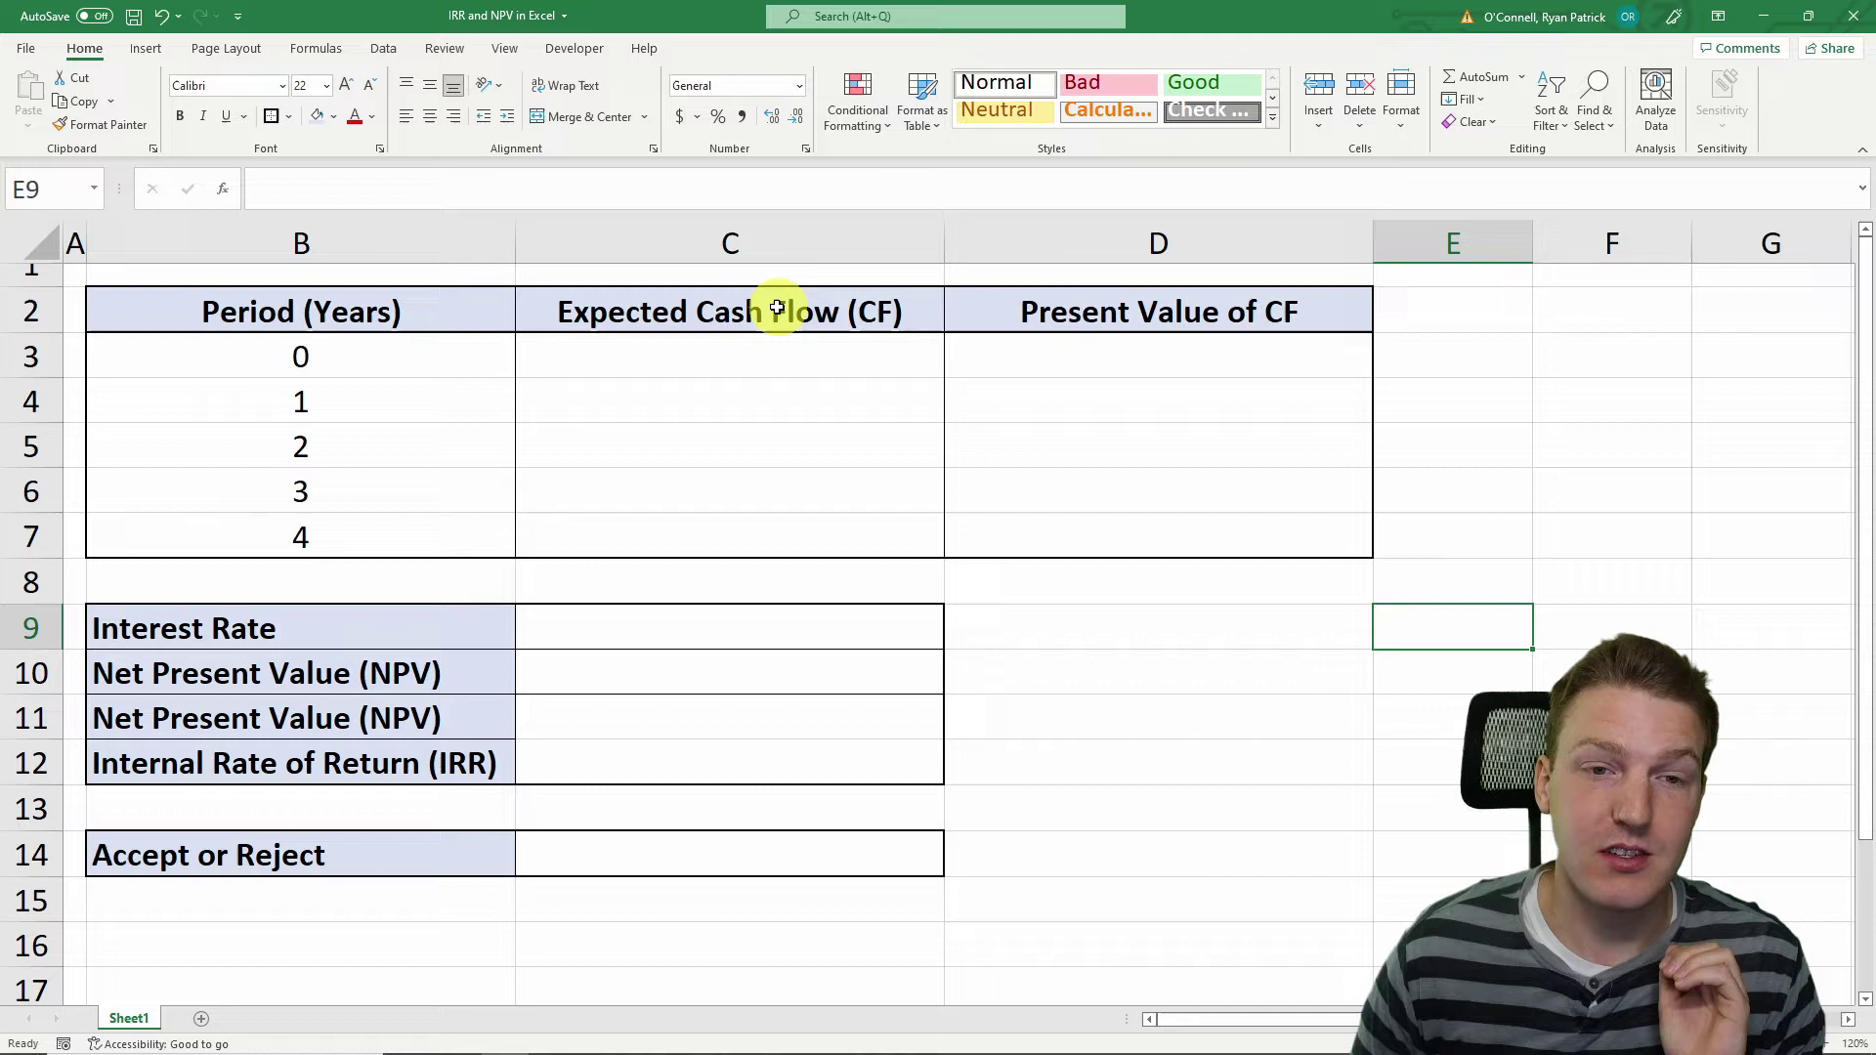
# Enter -500 as the period 0 cash flow in C3
pyautogui.click(735, 349)
pyautogui.click(289, 355)
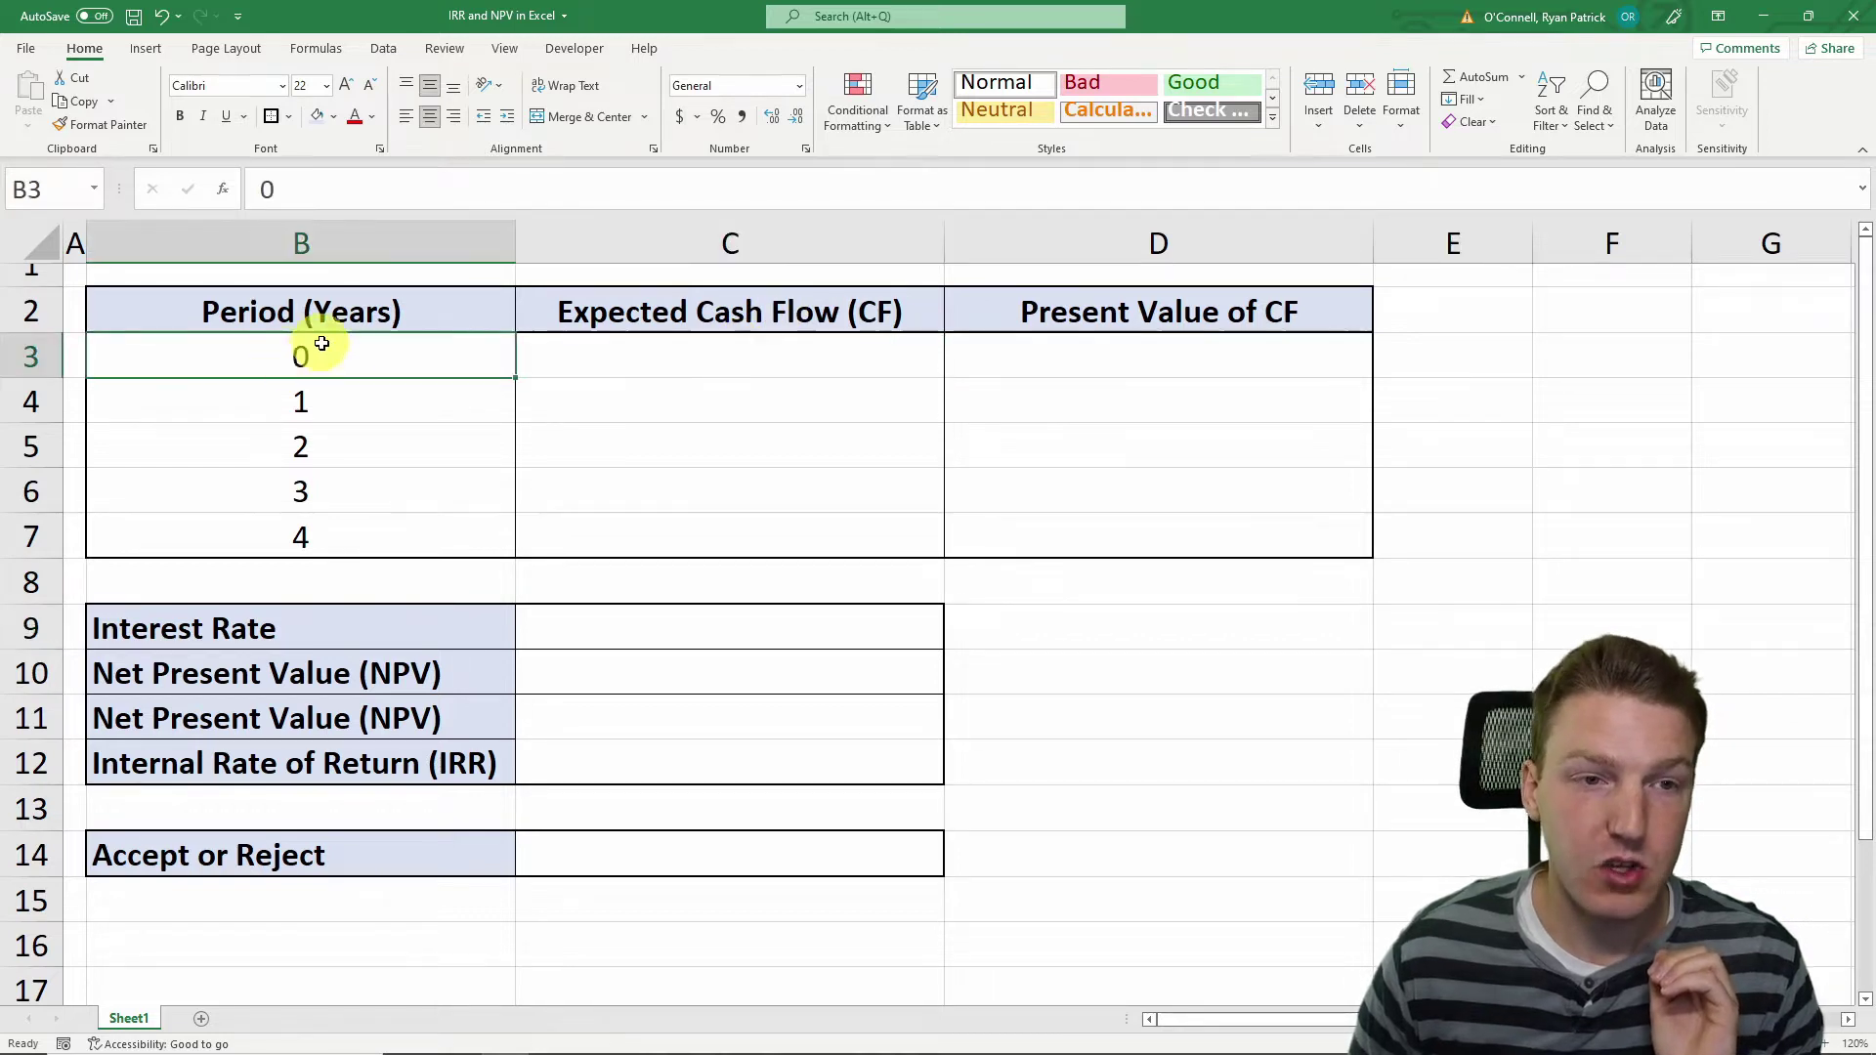
pyautogui.click(654, 371)
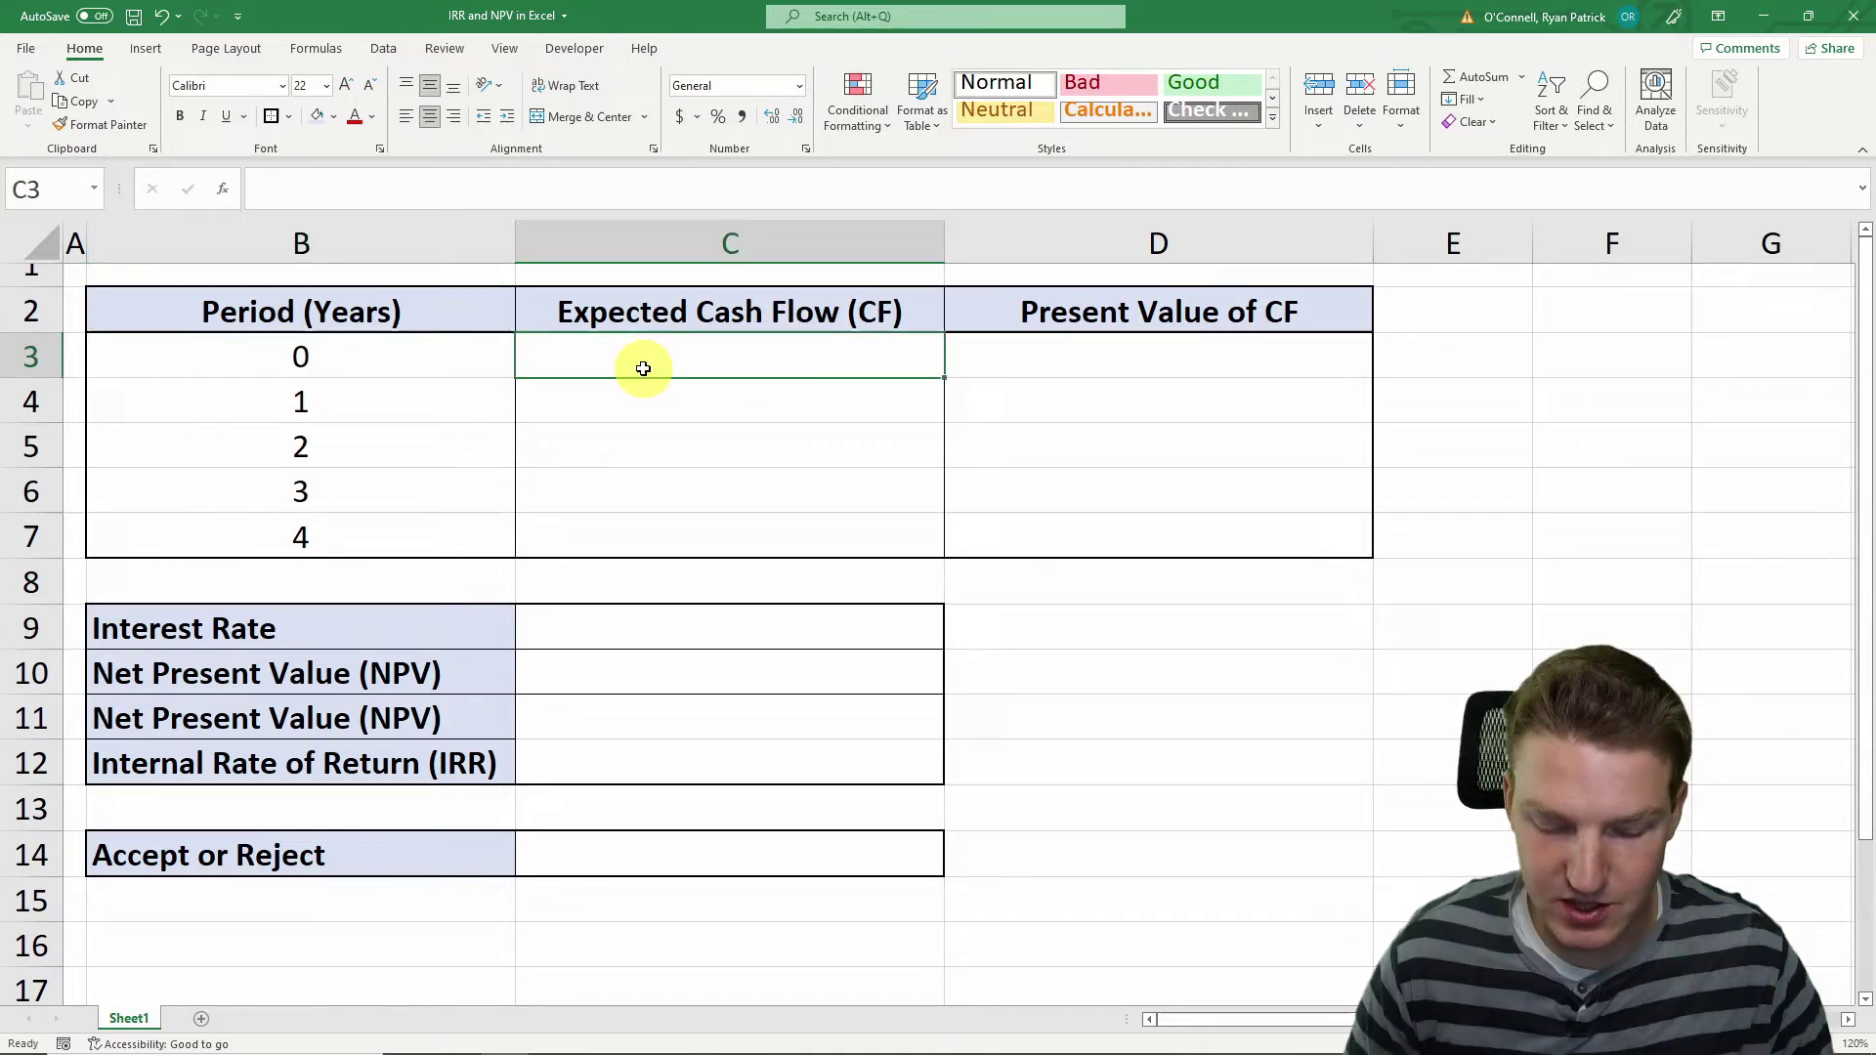
pyautogui.write('-50')
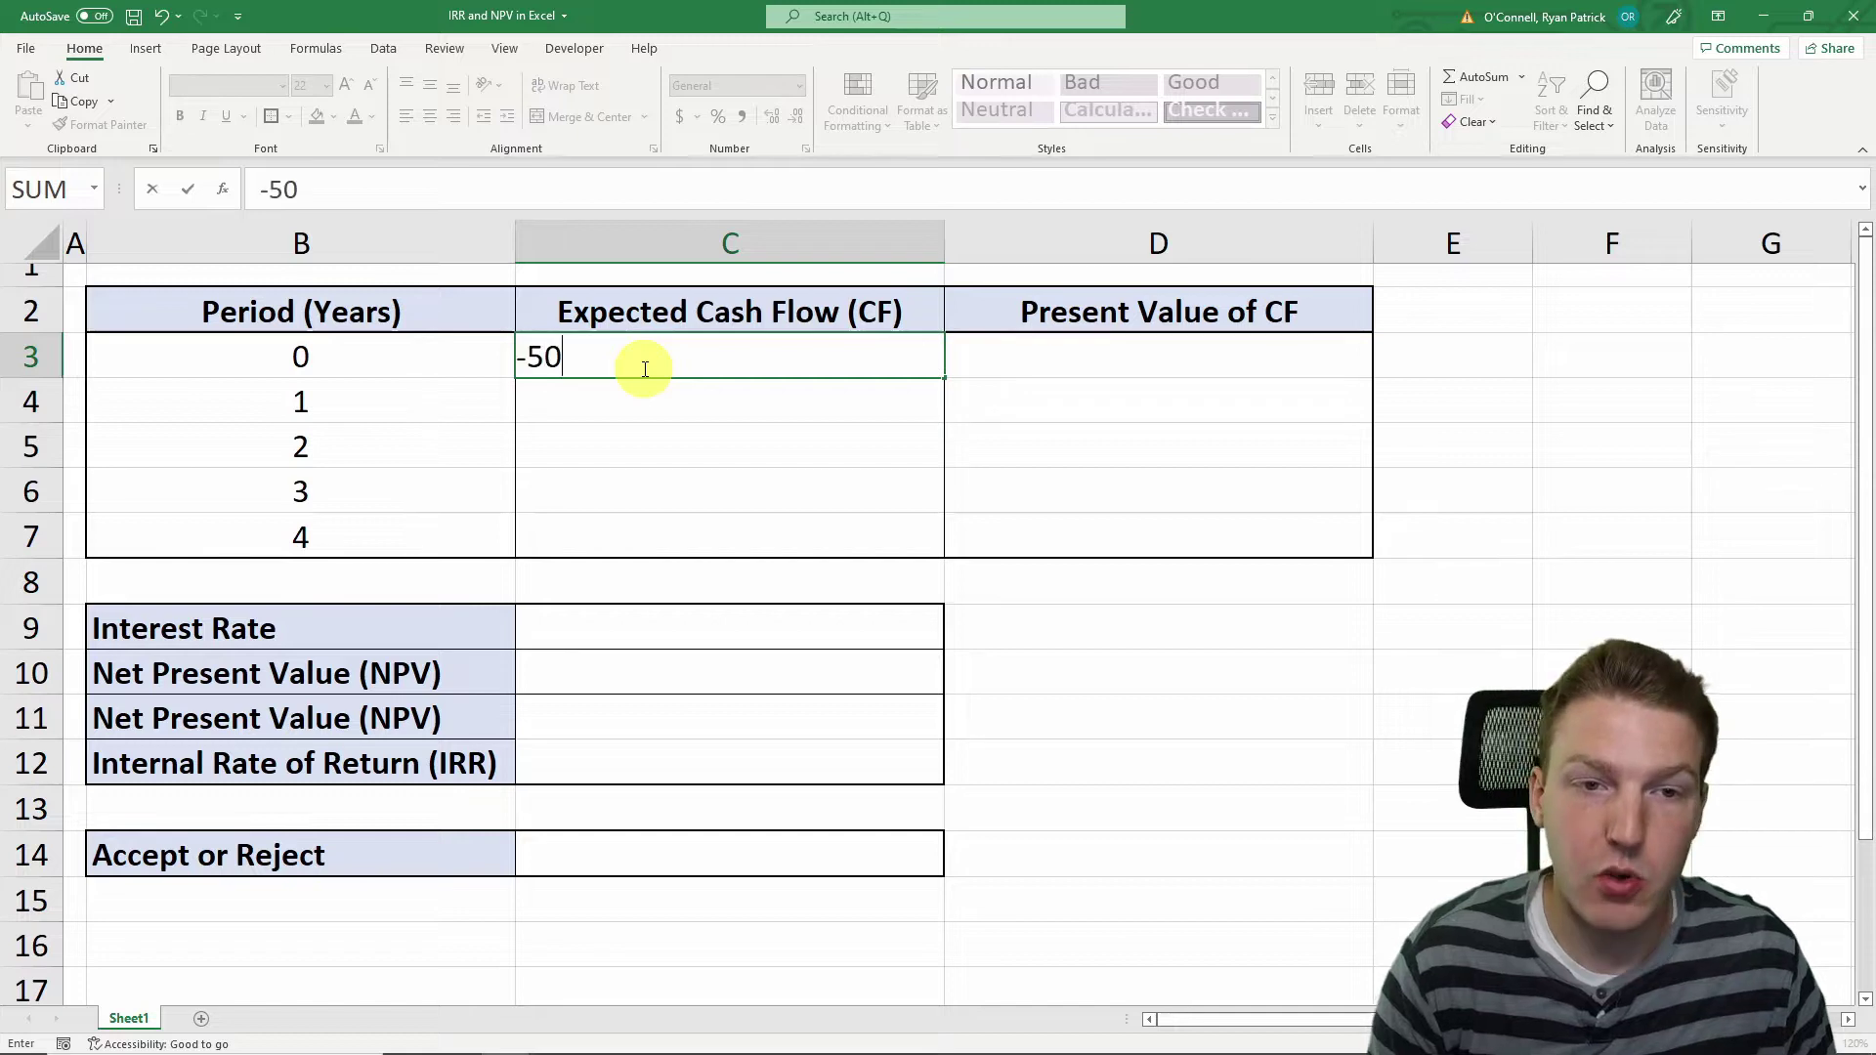
pyautogui.write('0')
pyautogui.press('Return')
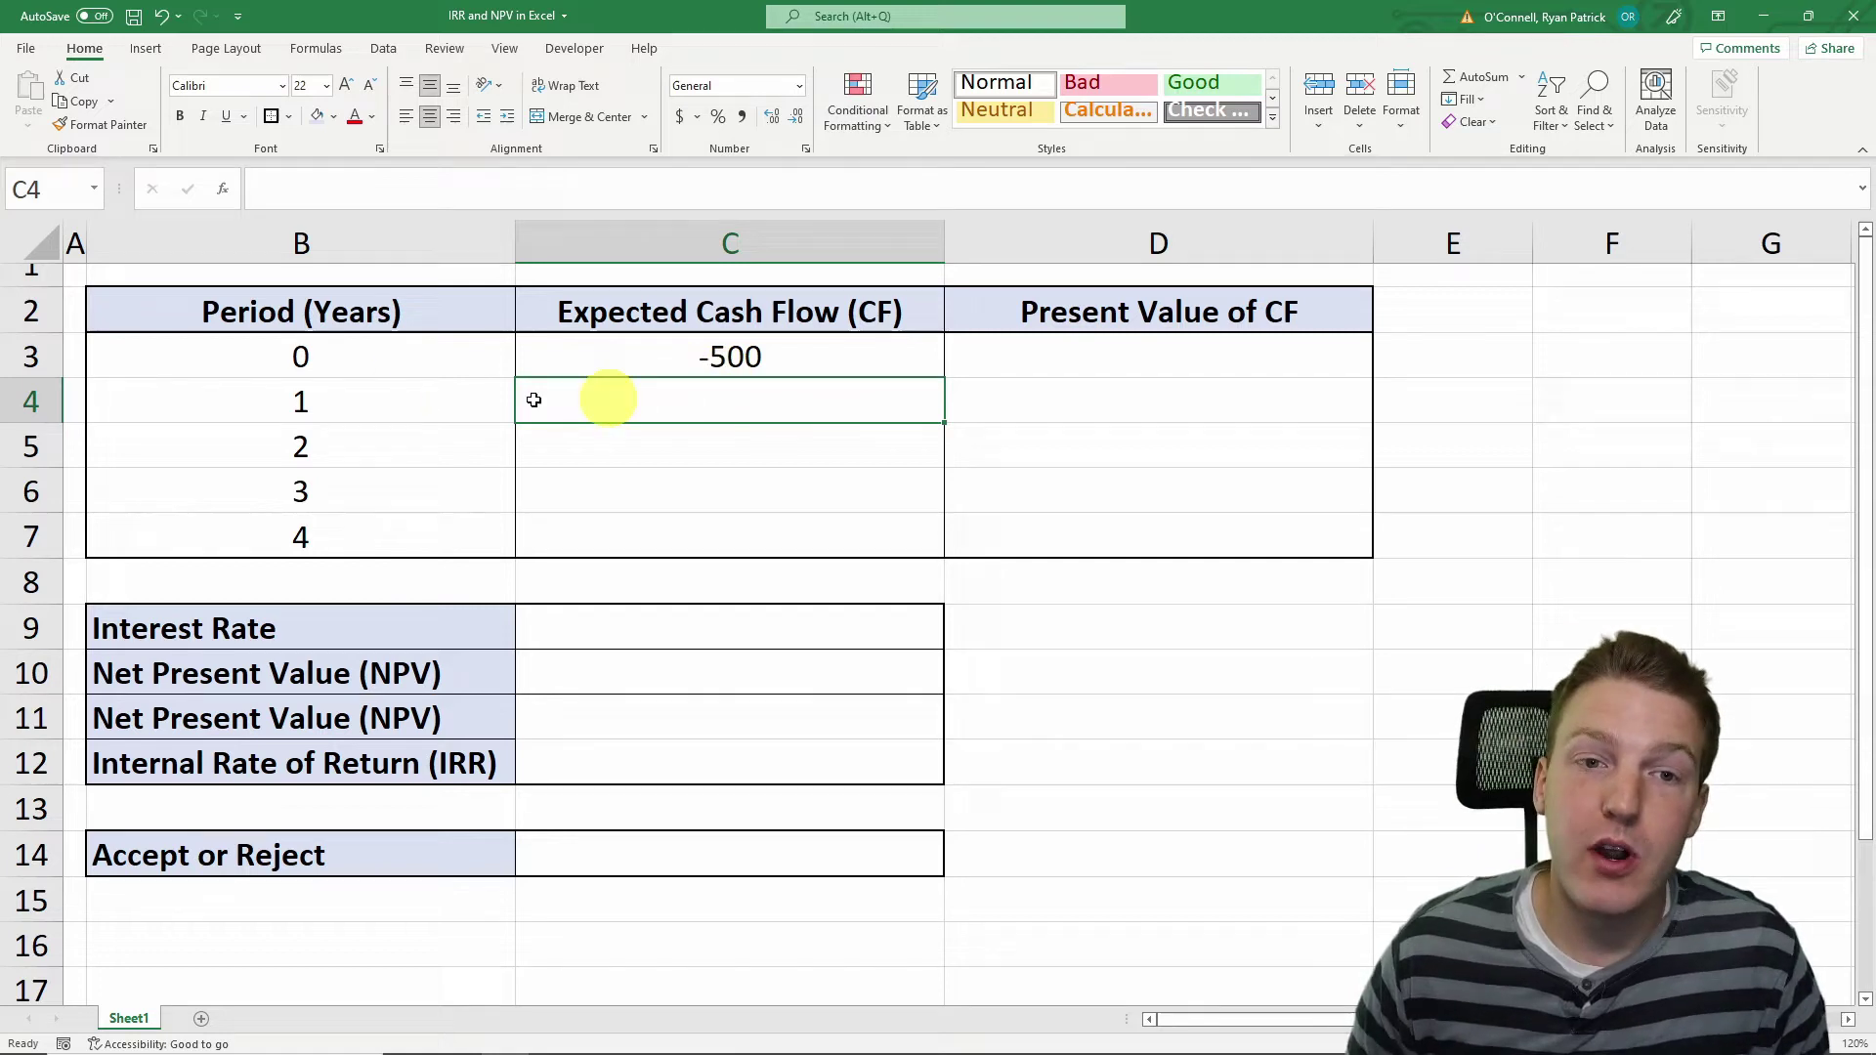
# Enter 100, 200, 200 and 150 as the period 1–4 cash flows in C4:C7
pyautogui.moveTo(513, 398); pyautogui.dragTo(615, 398)
pyautogui.click(615, 397)
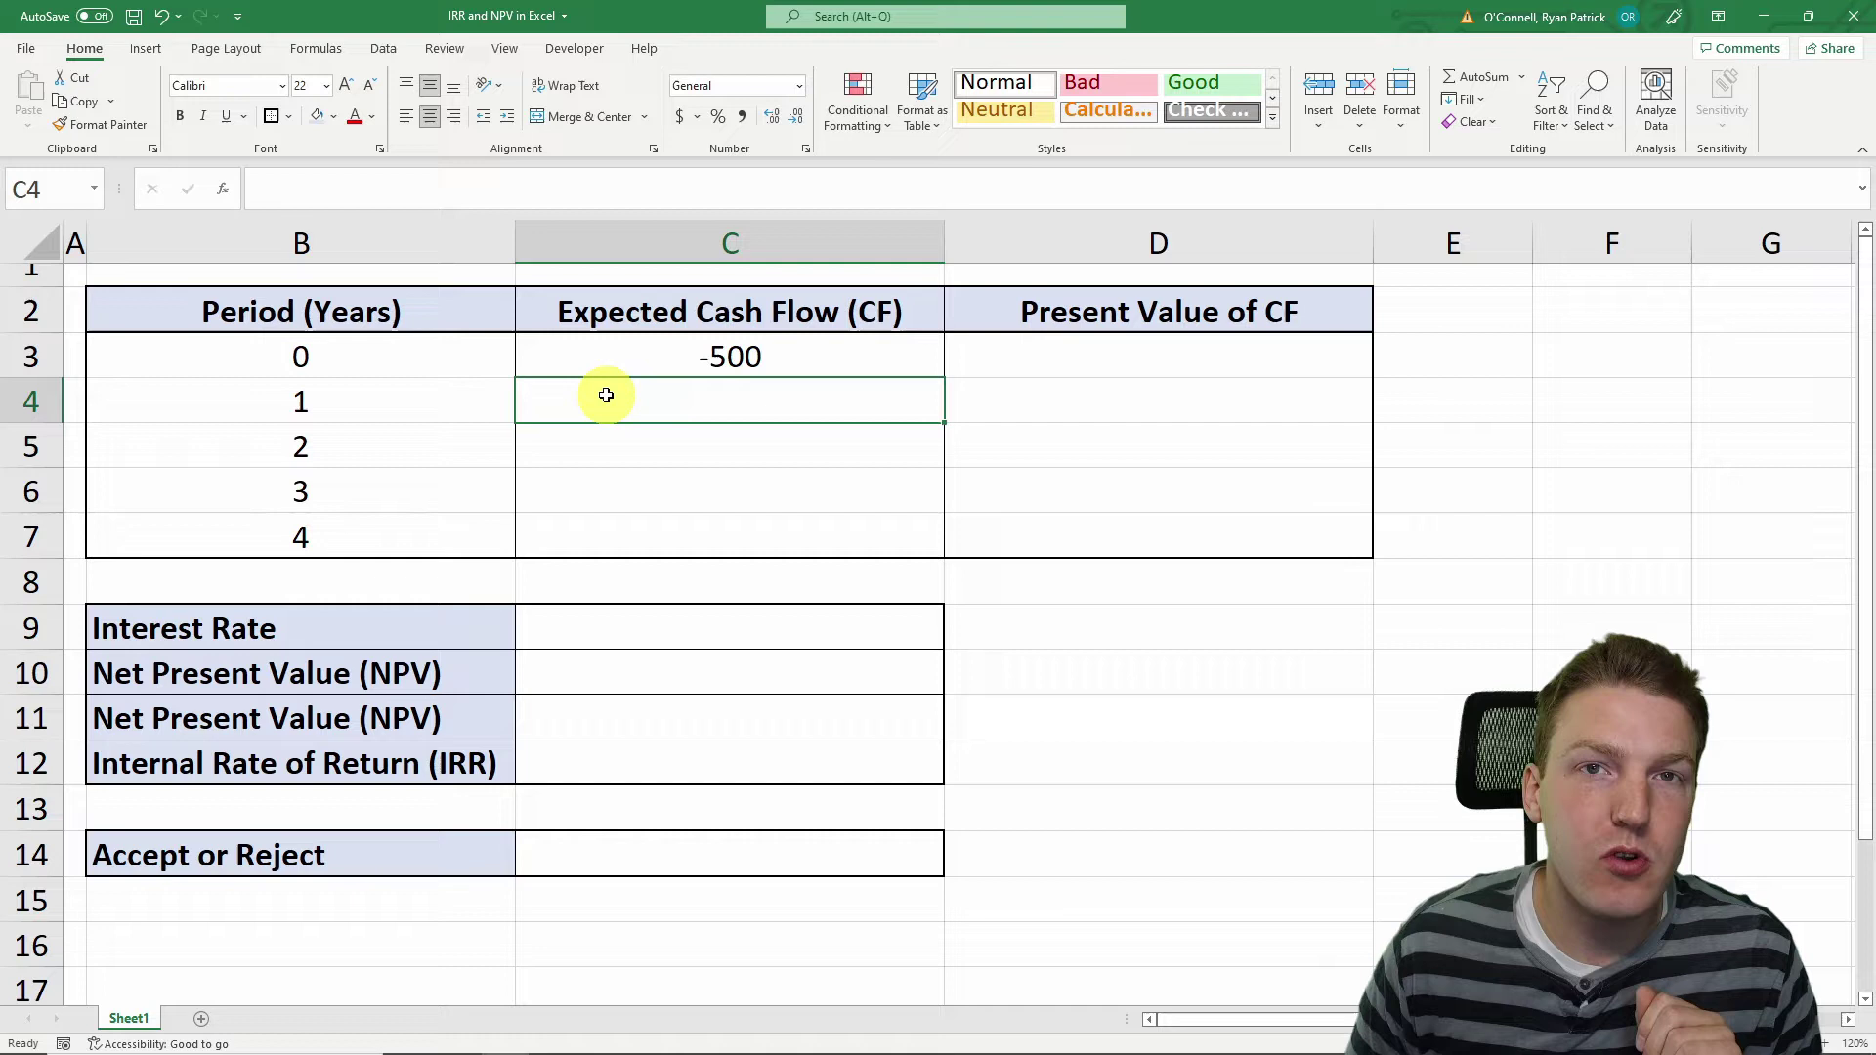
pyautogui.write('100')
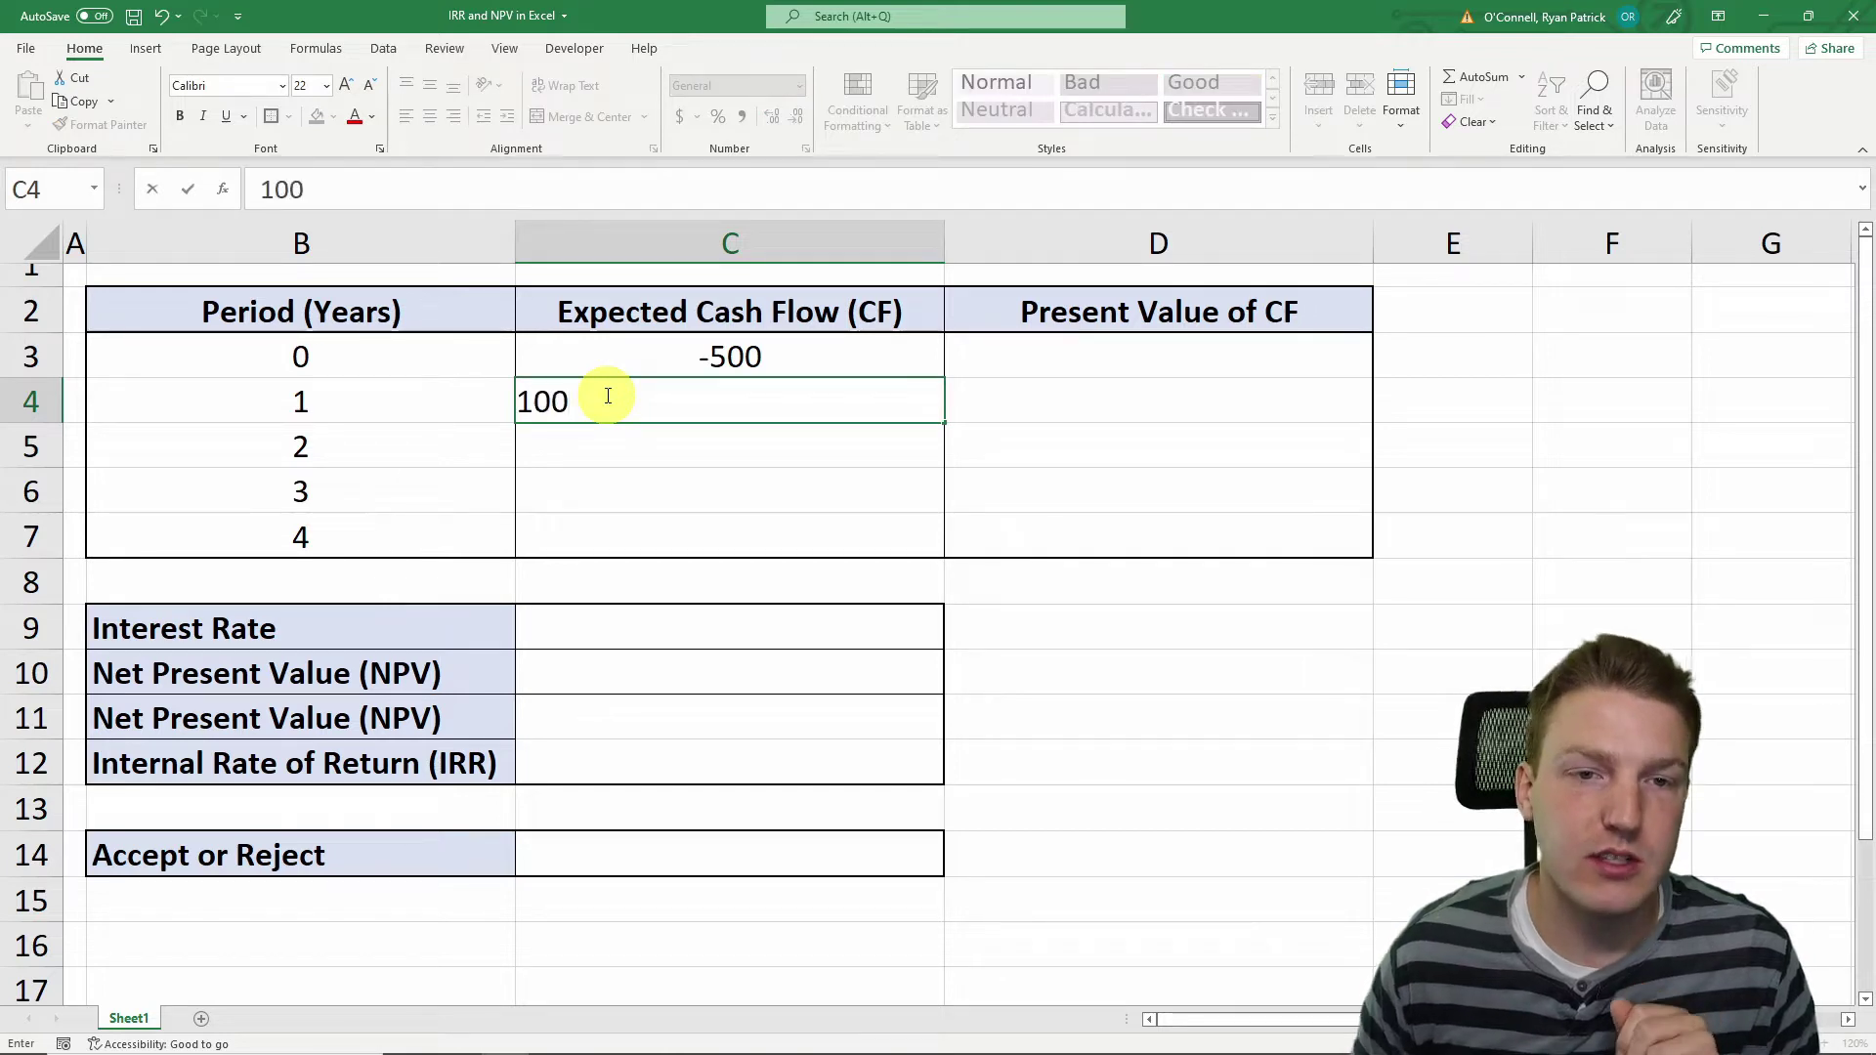
pyautogui.press('Return')
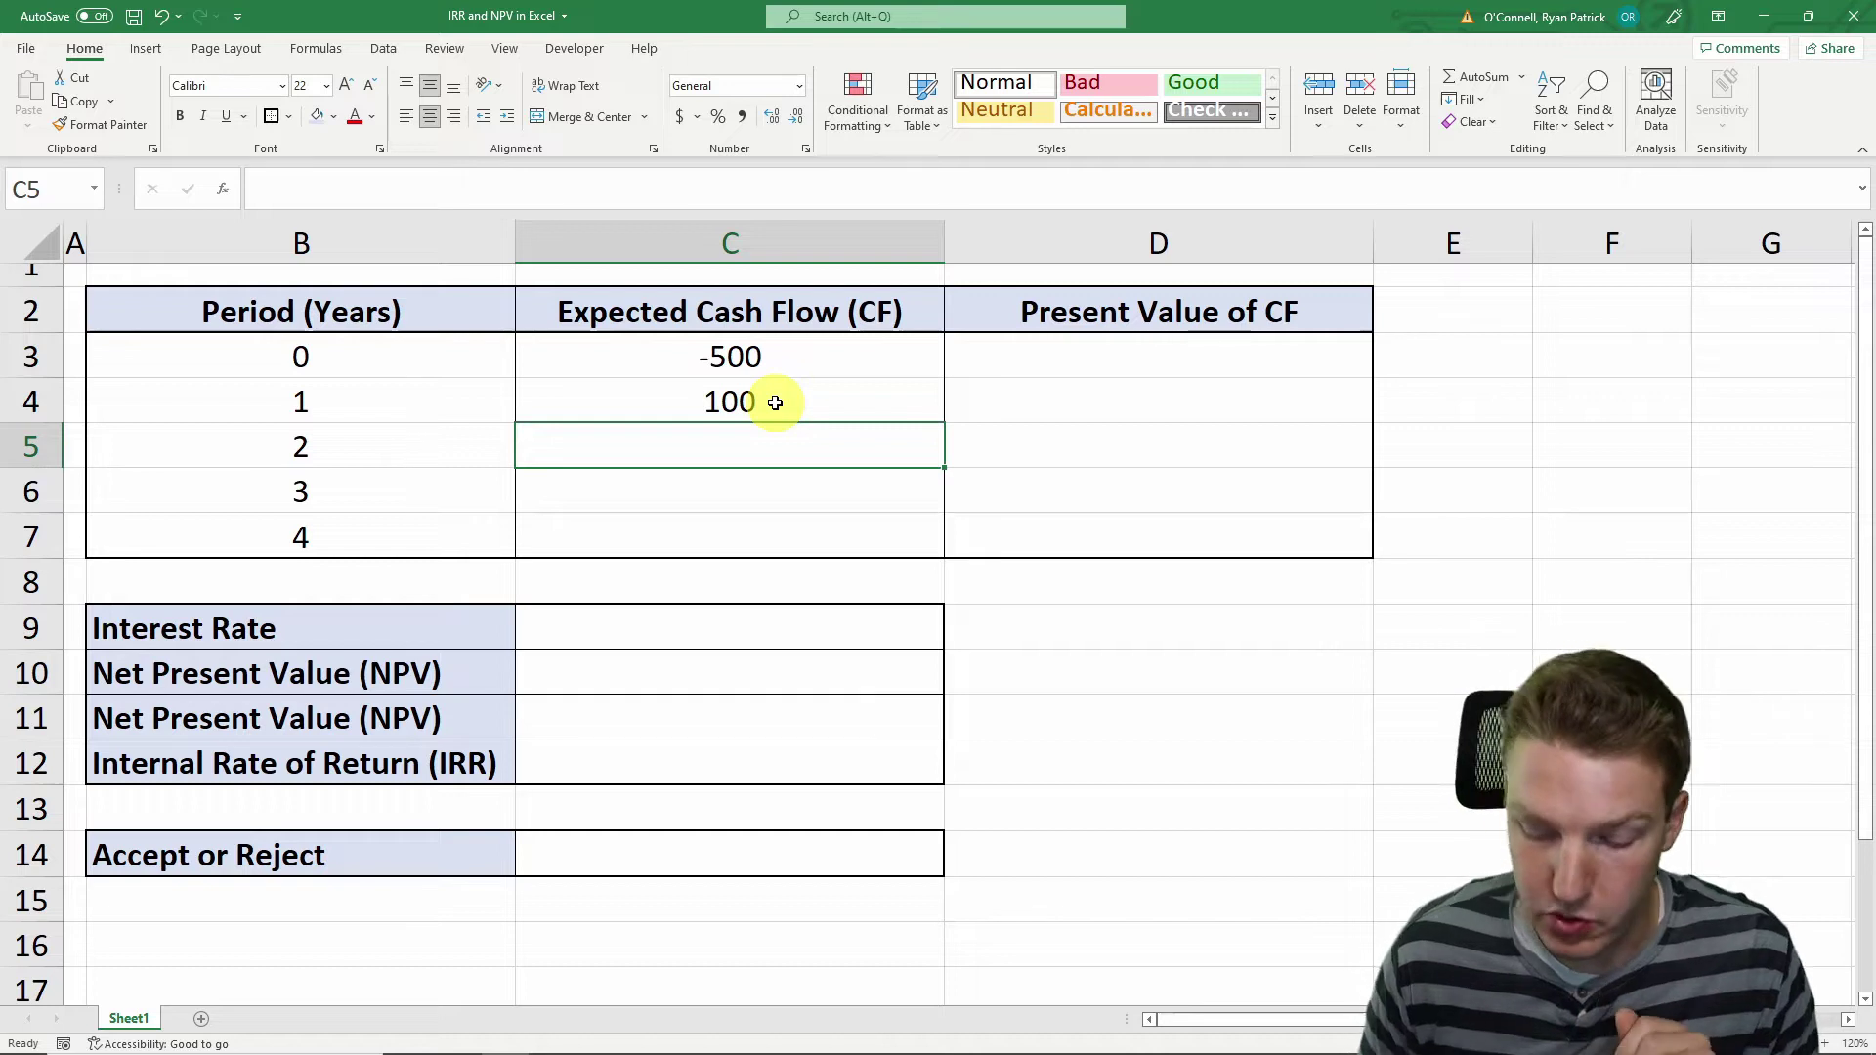
pyautogui.write('200')
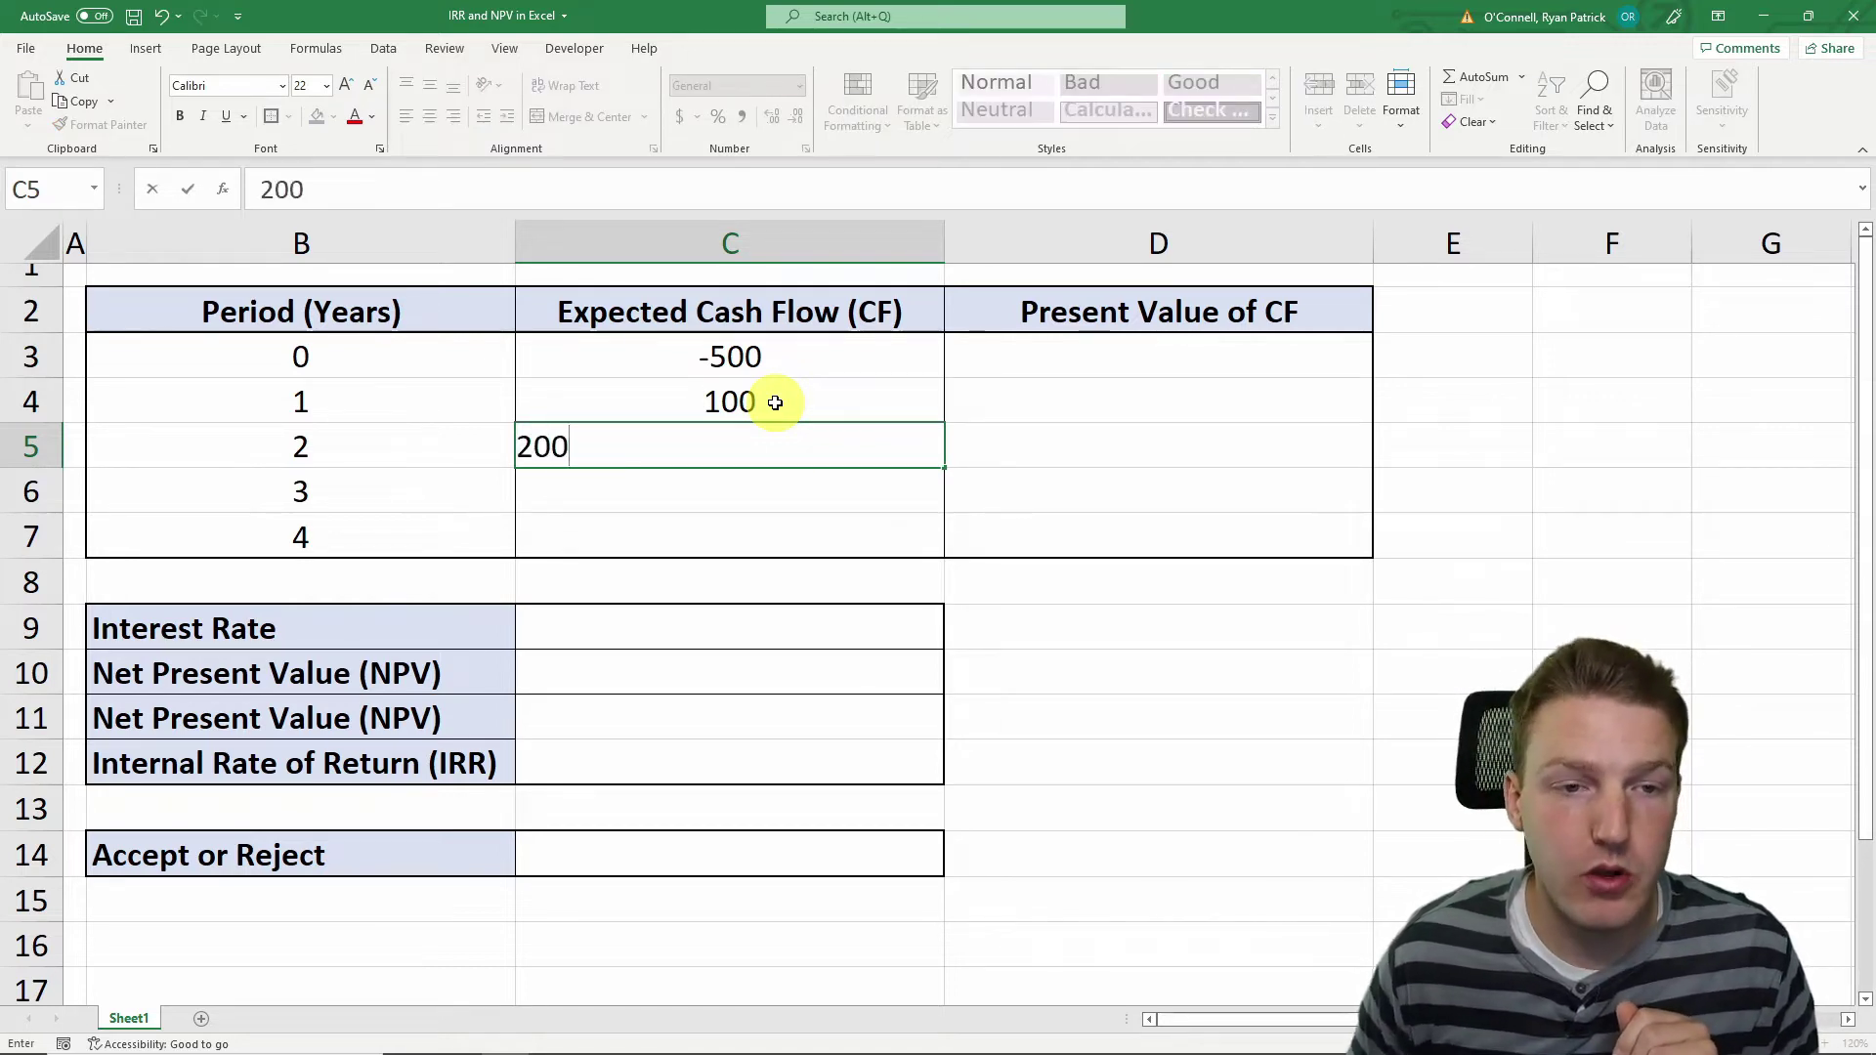
pyautogui.press('Return')
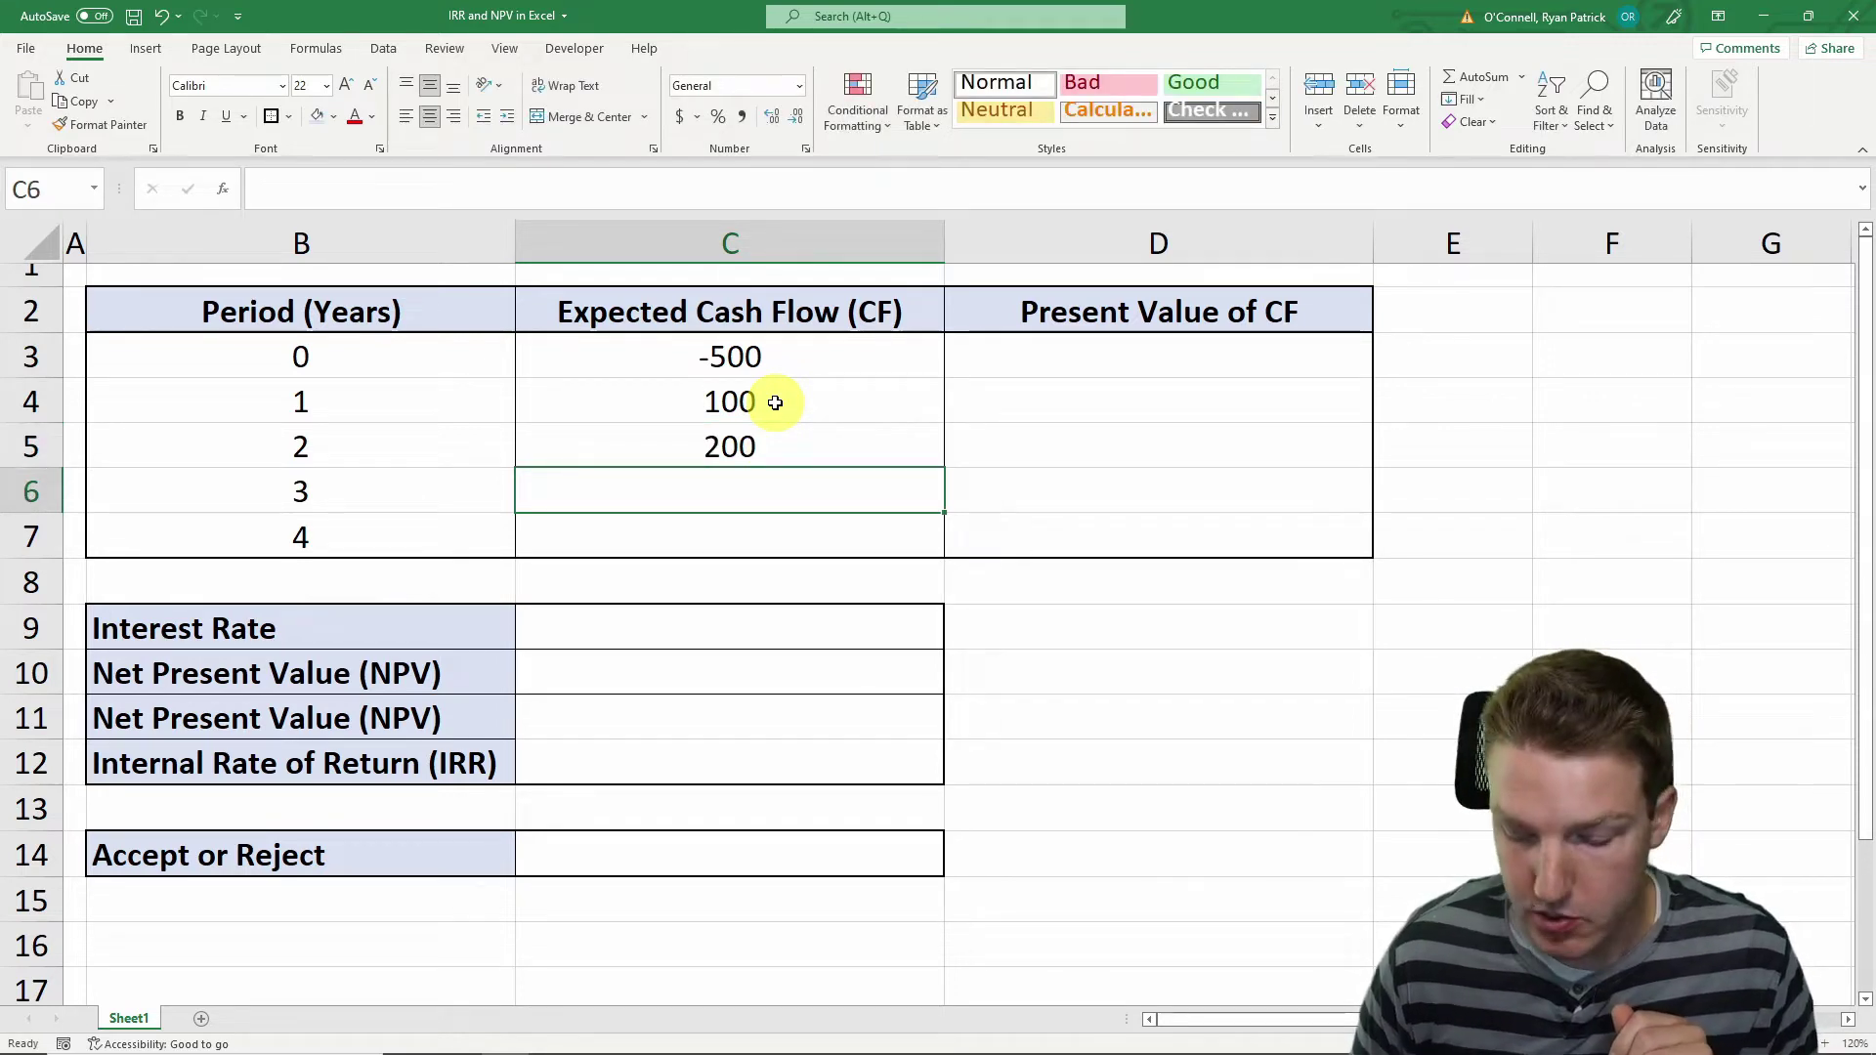
pyautogui.write('200')
pyautogui.press('Return')
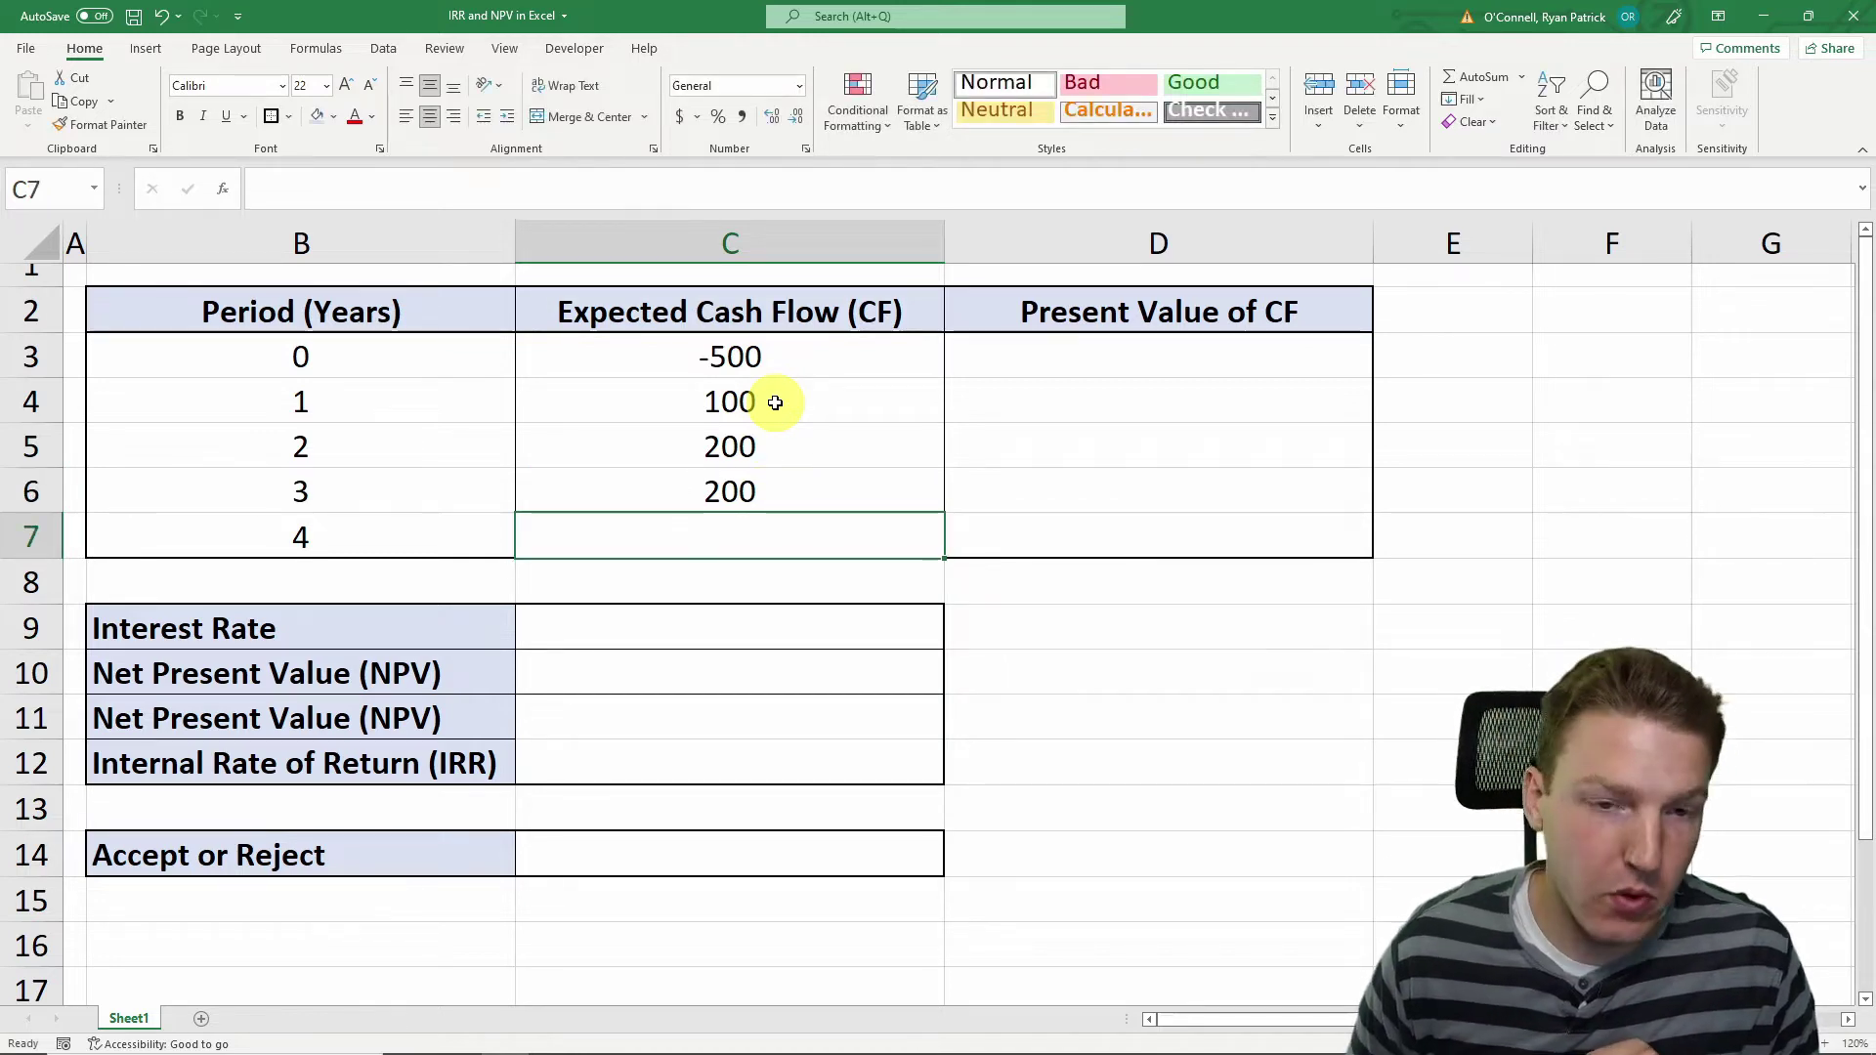
pyautogui.write('150')
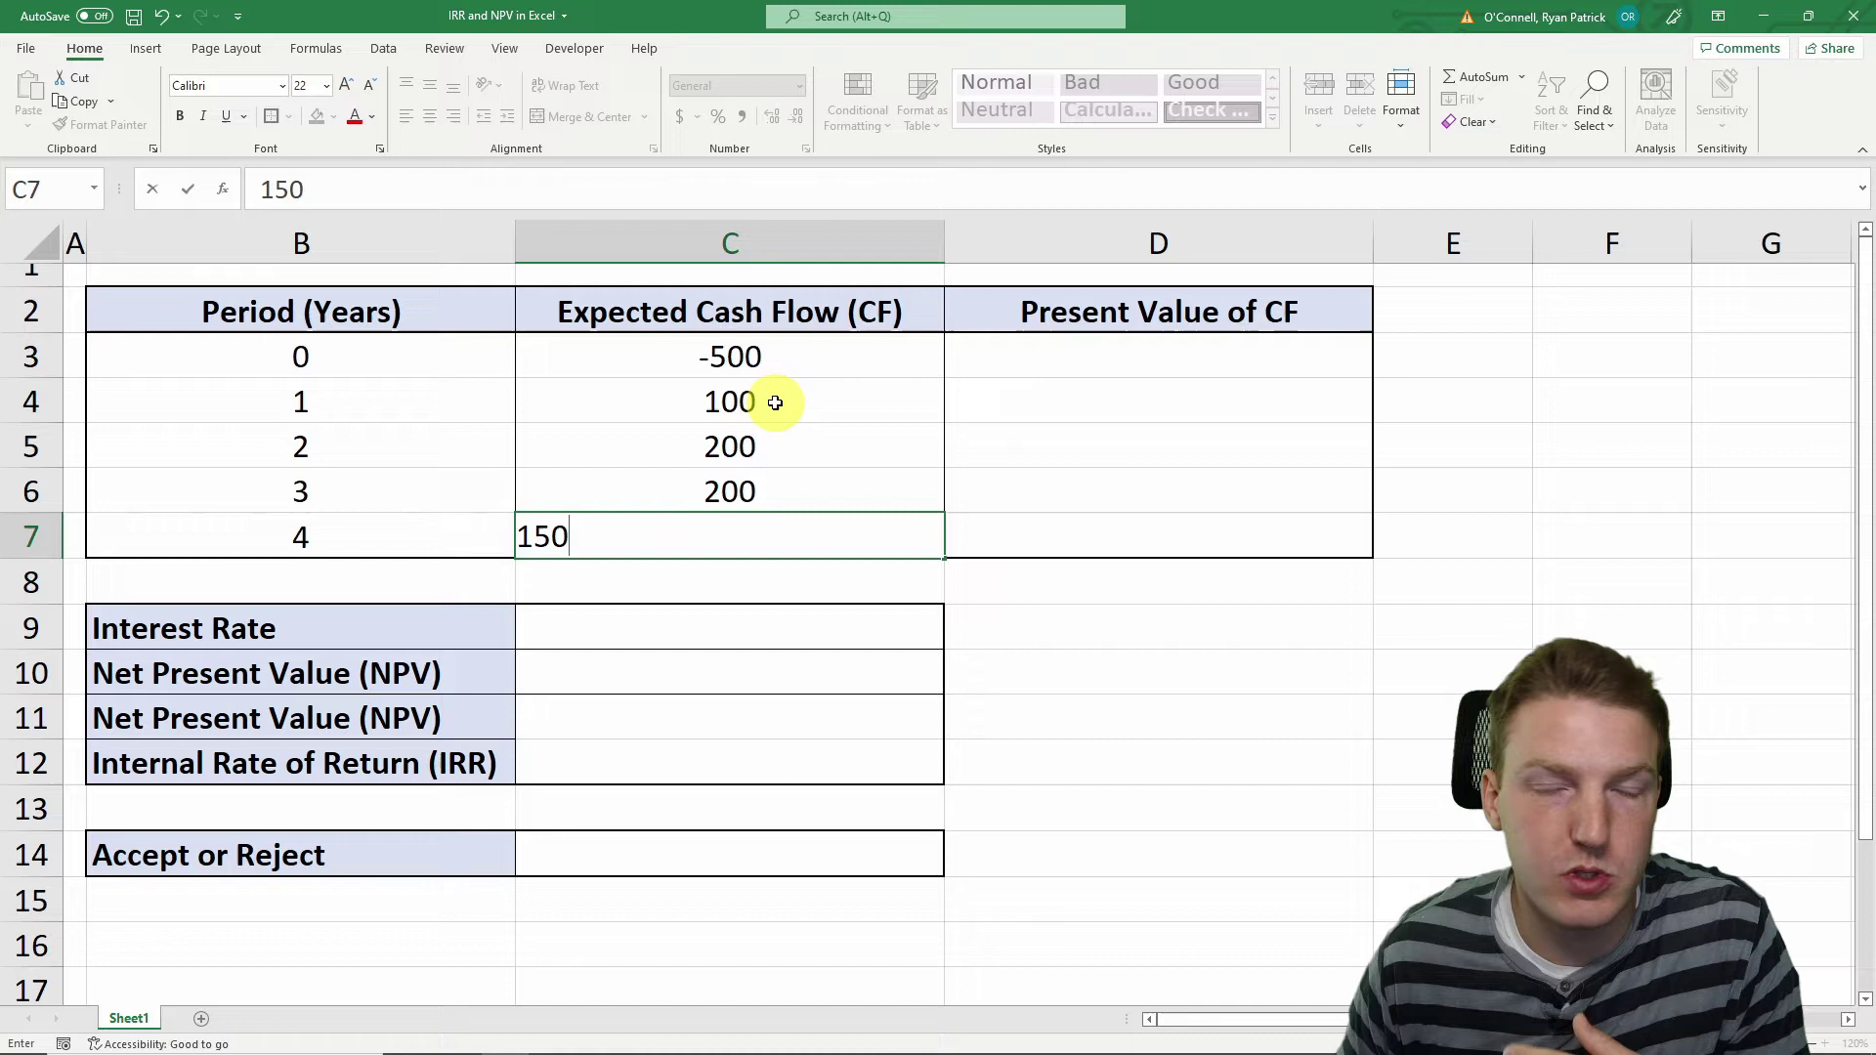
pyautogui.press('Return')
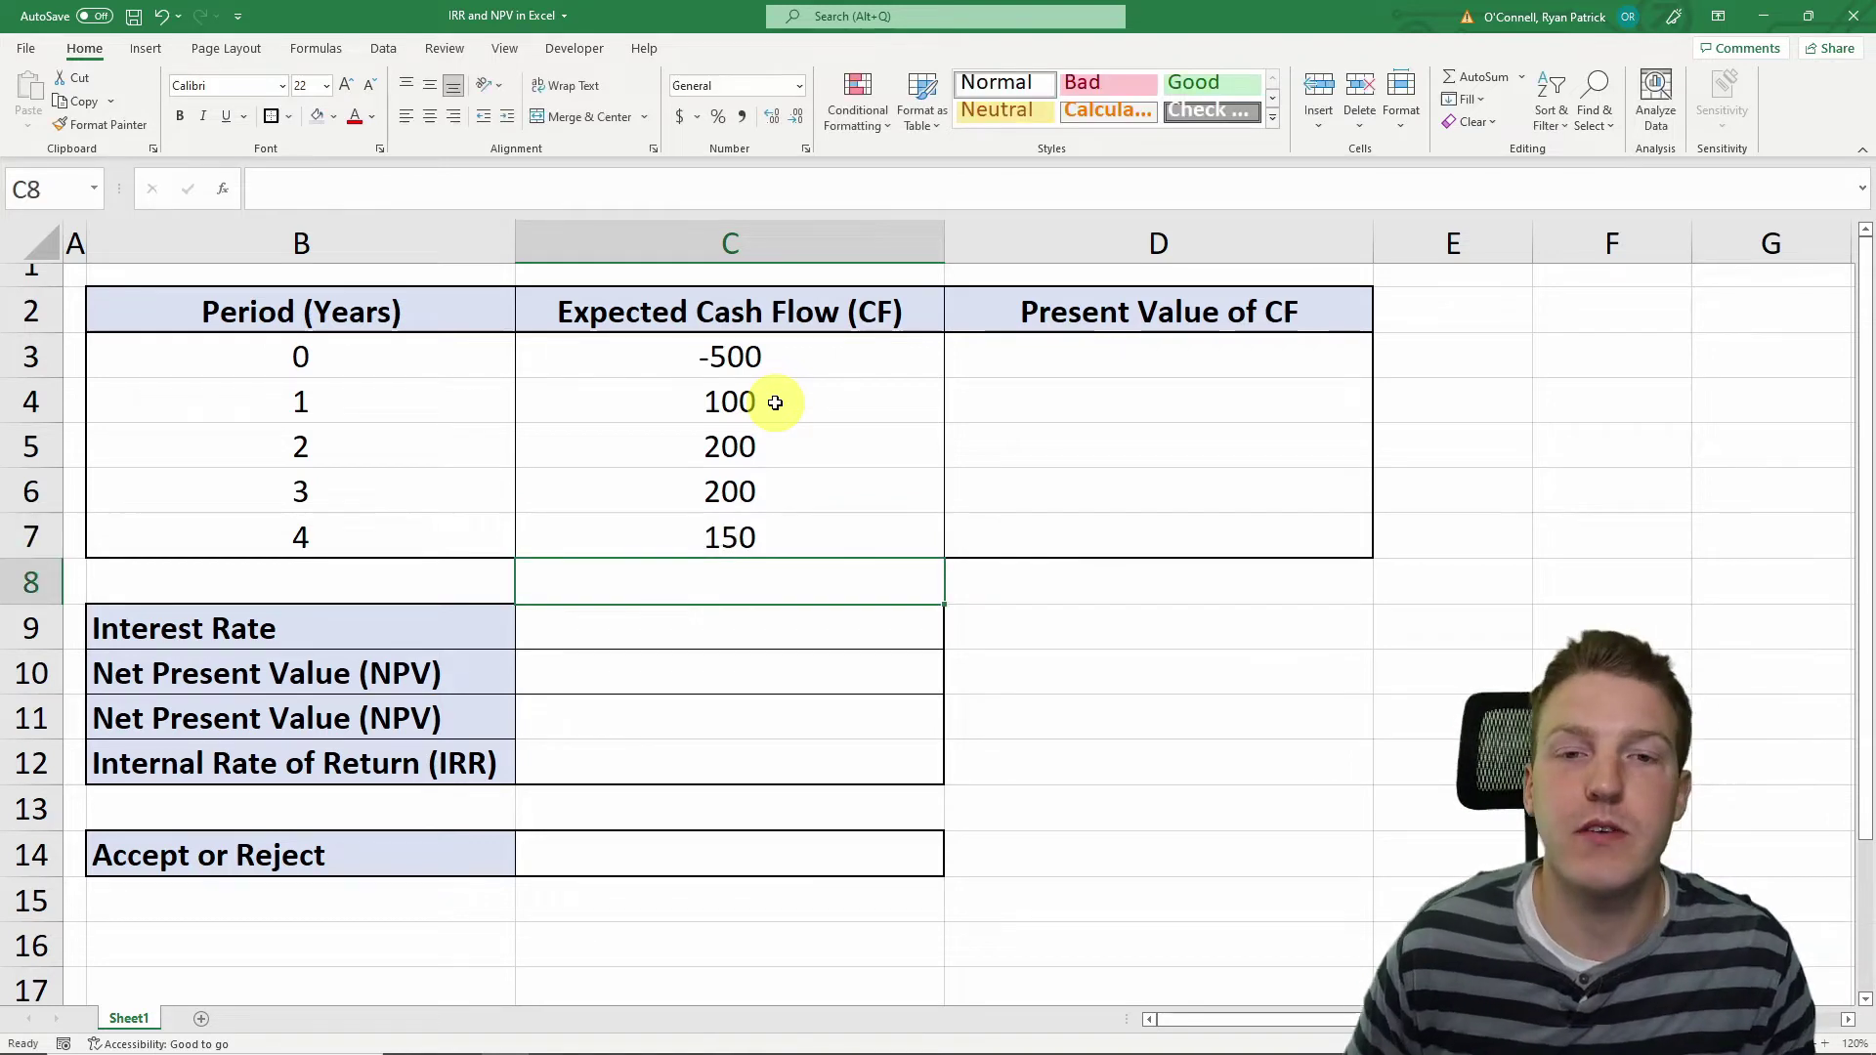
pyautogui.click(1016, 350)
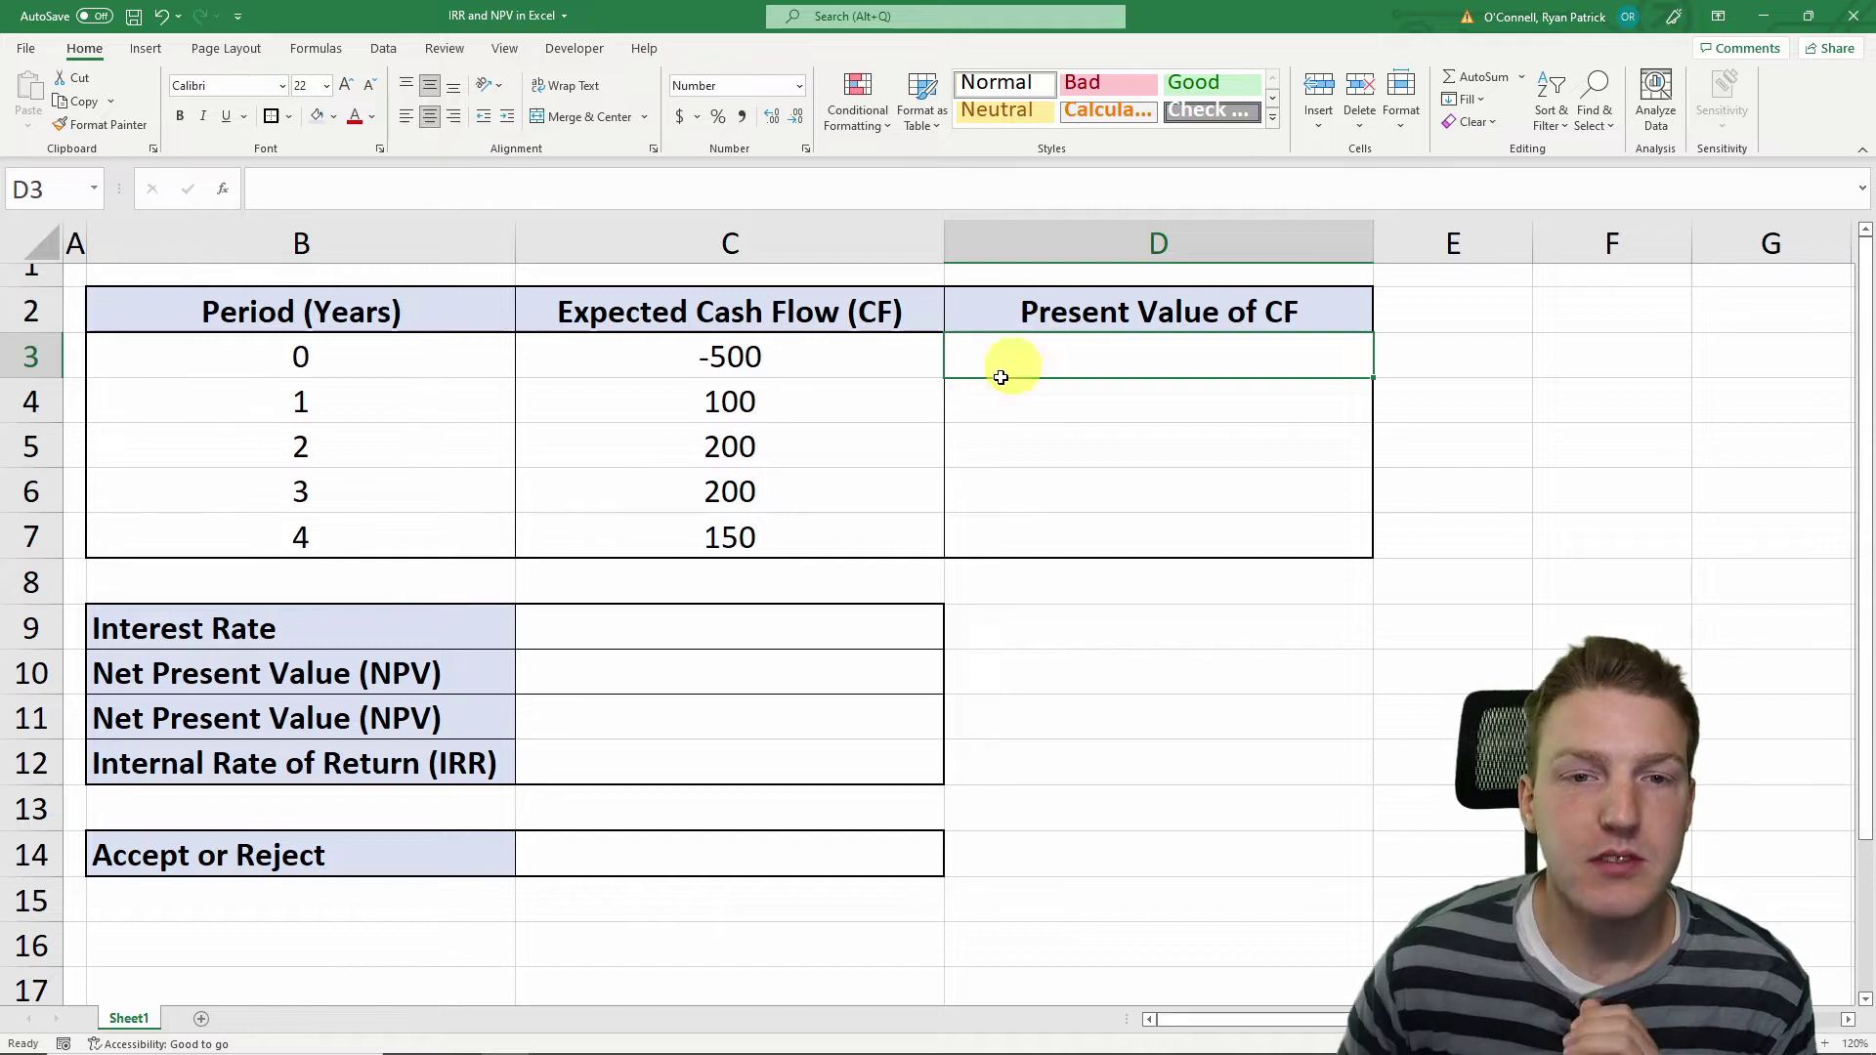
# Enter 4 in cell C9 so the interest rate reads 4%
pyautogui.click(1025, 408)
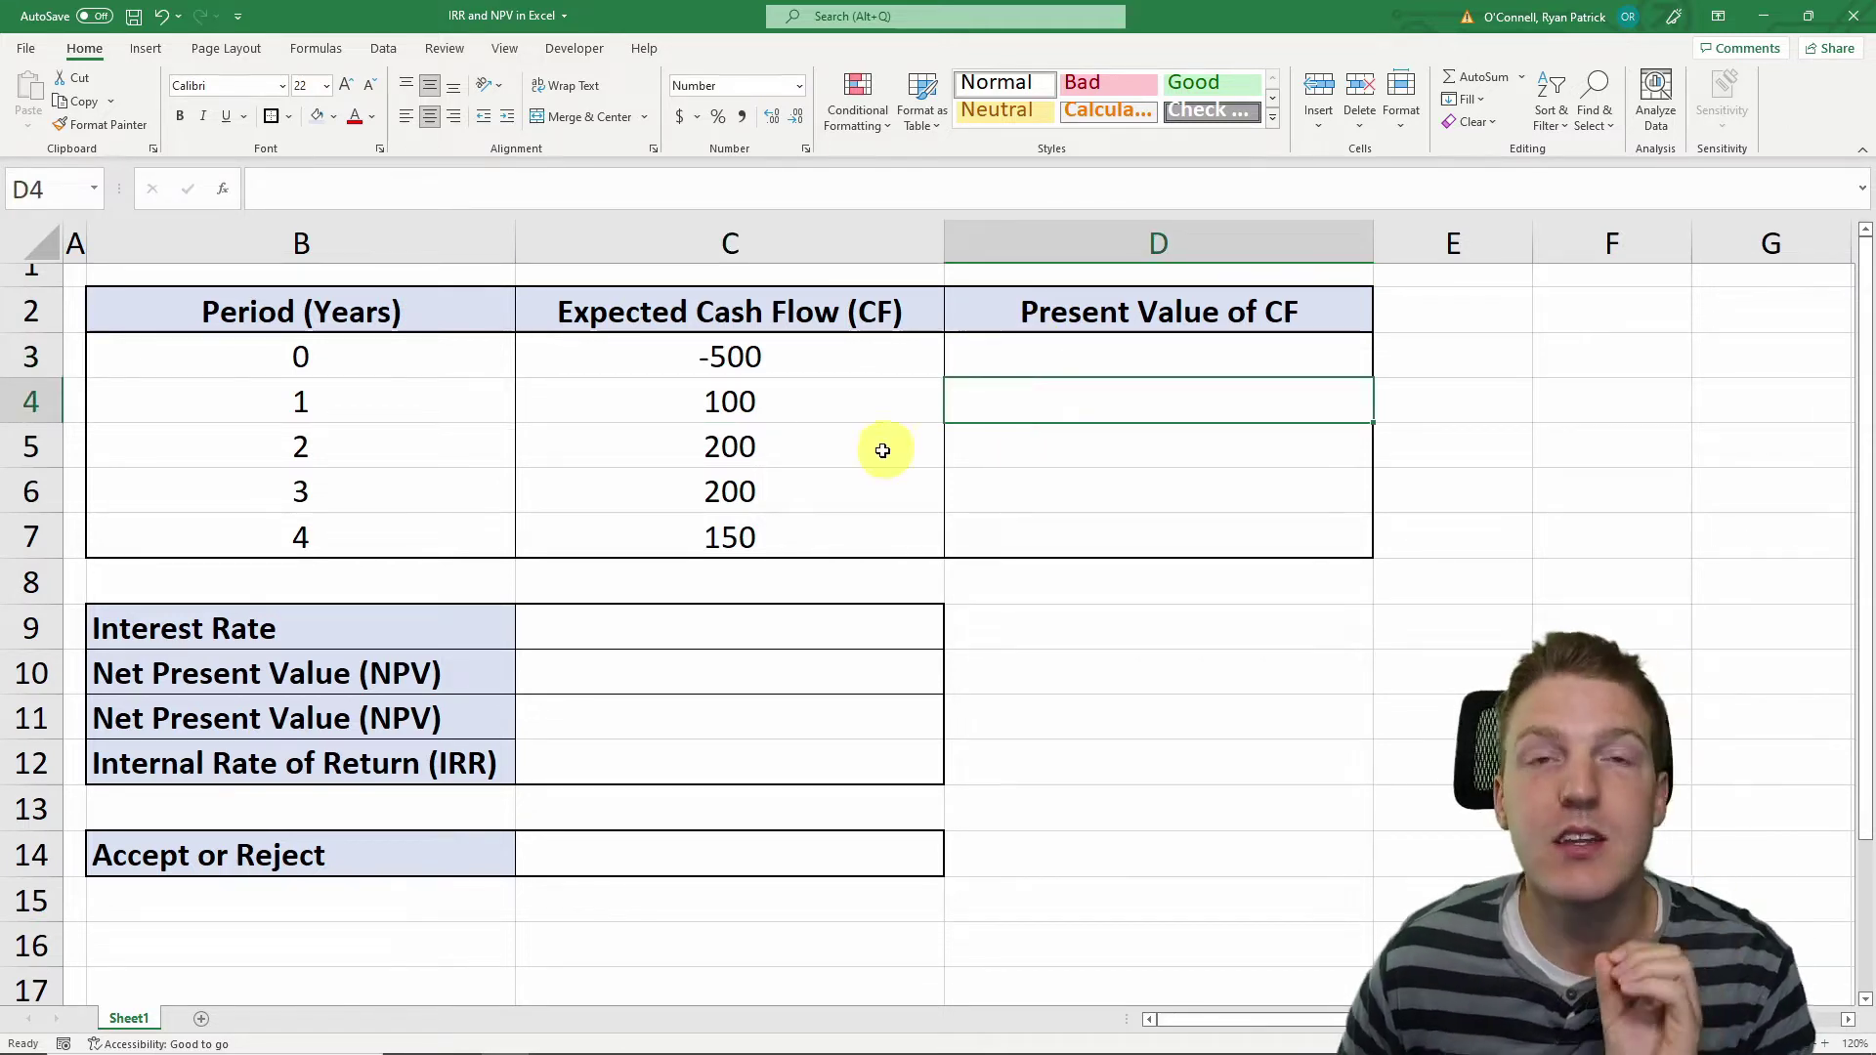
pyautogui.click(690, 630)
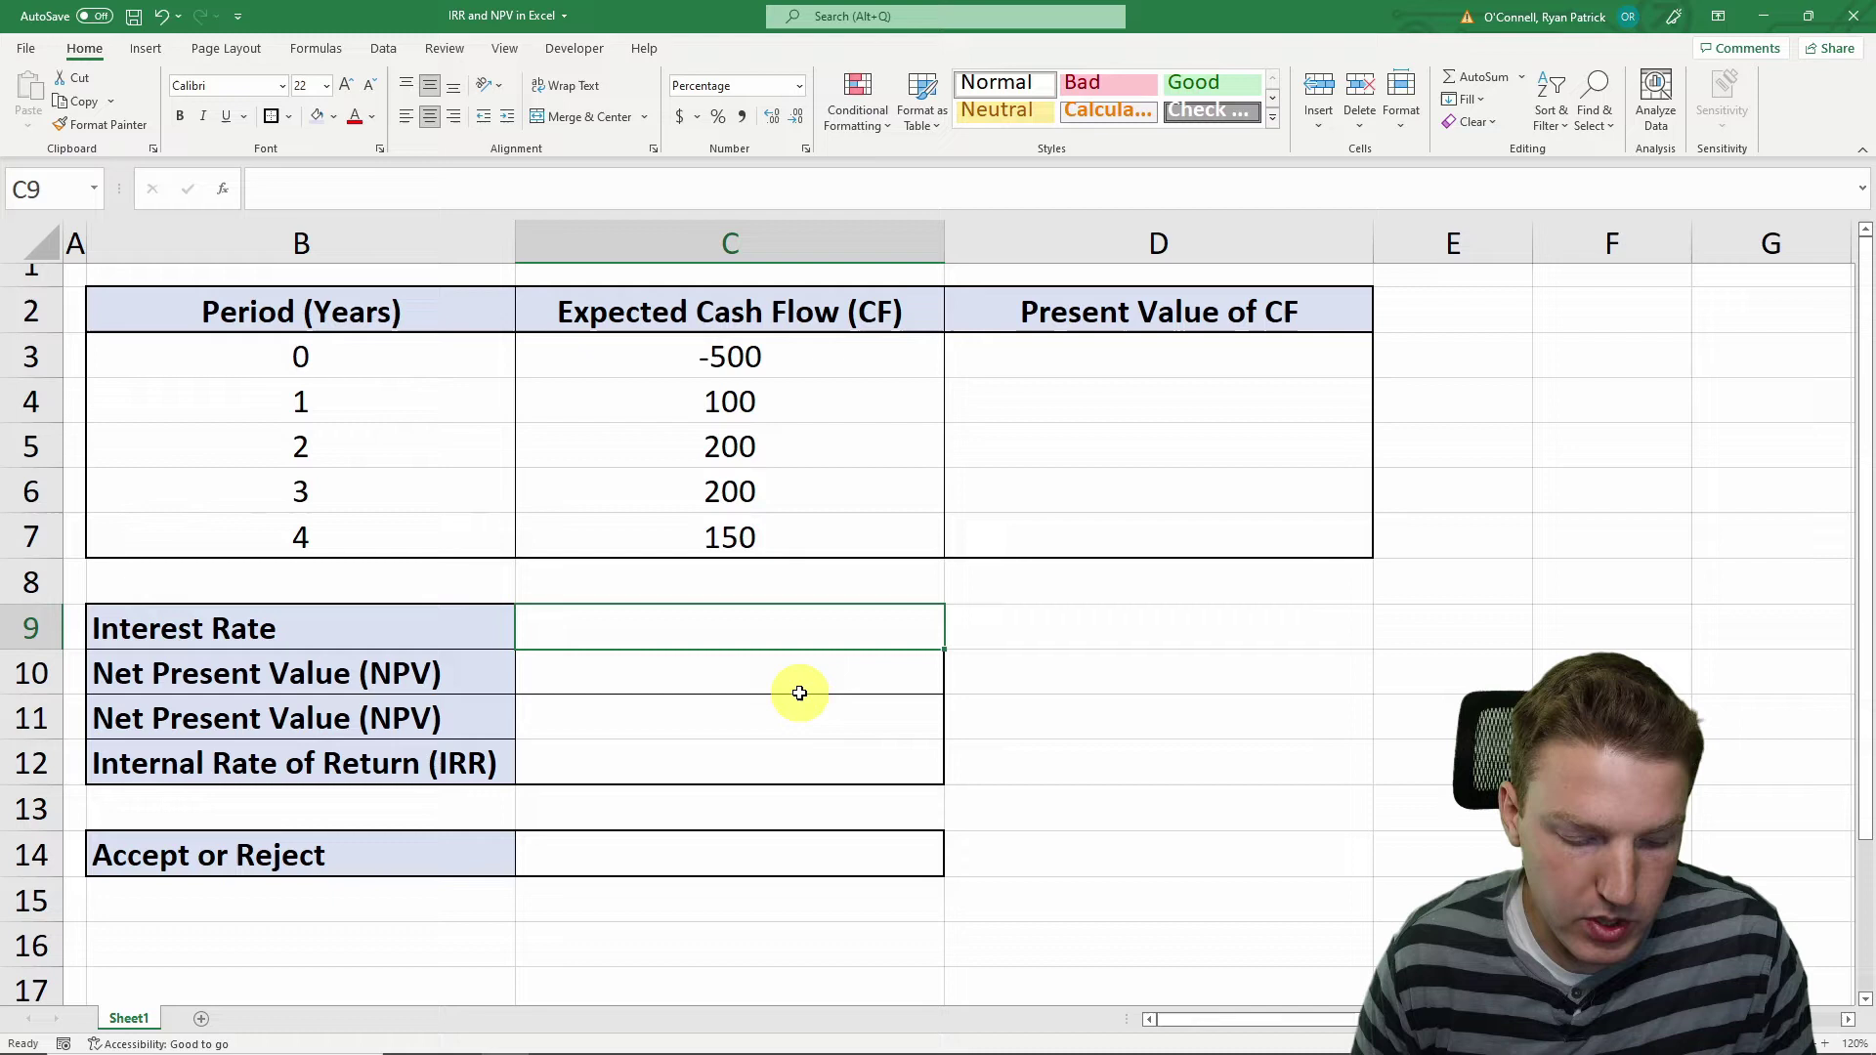
pyautogui.write('4')
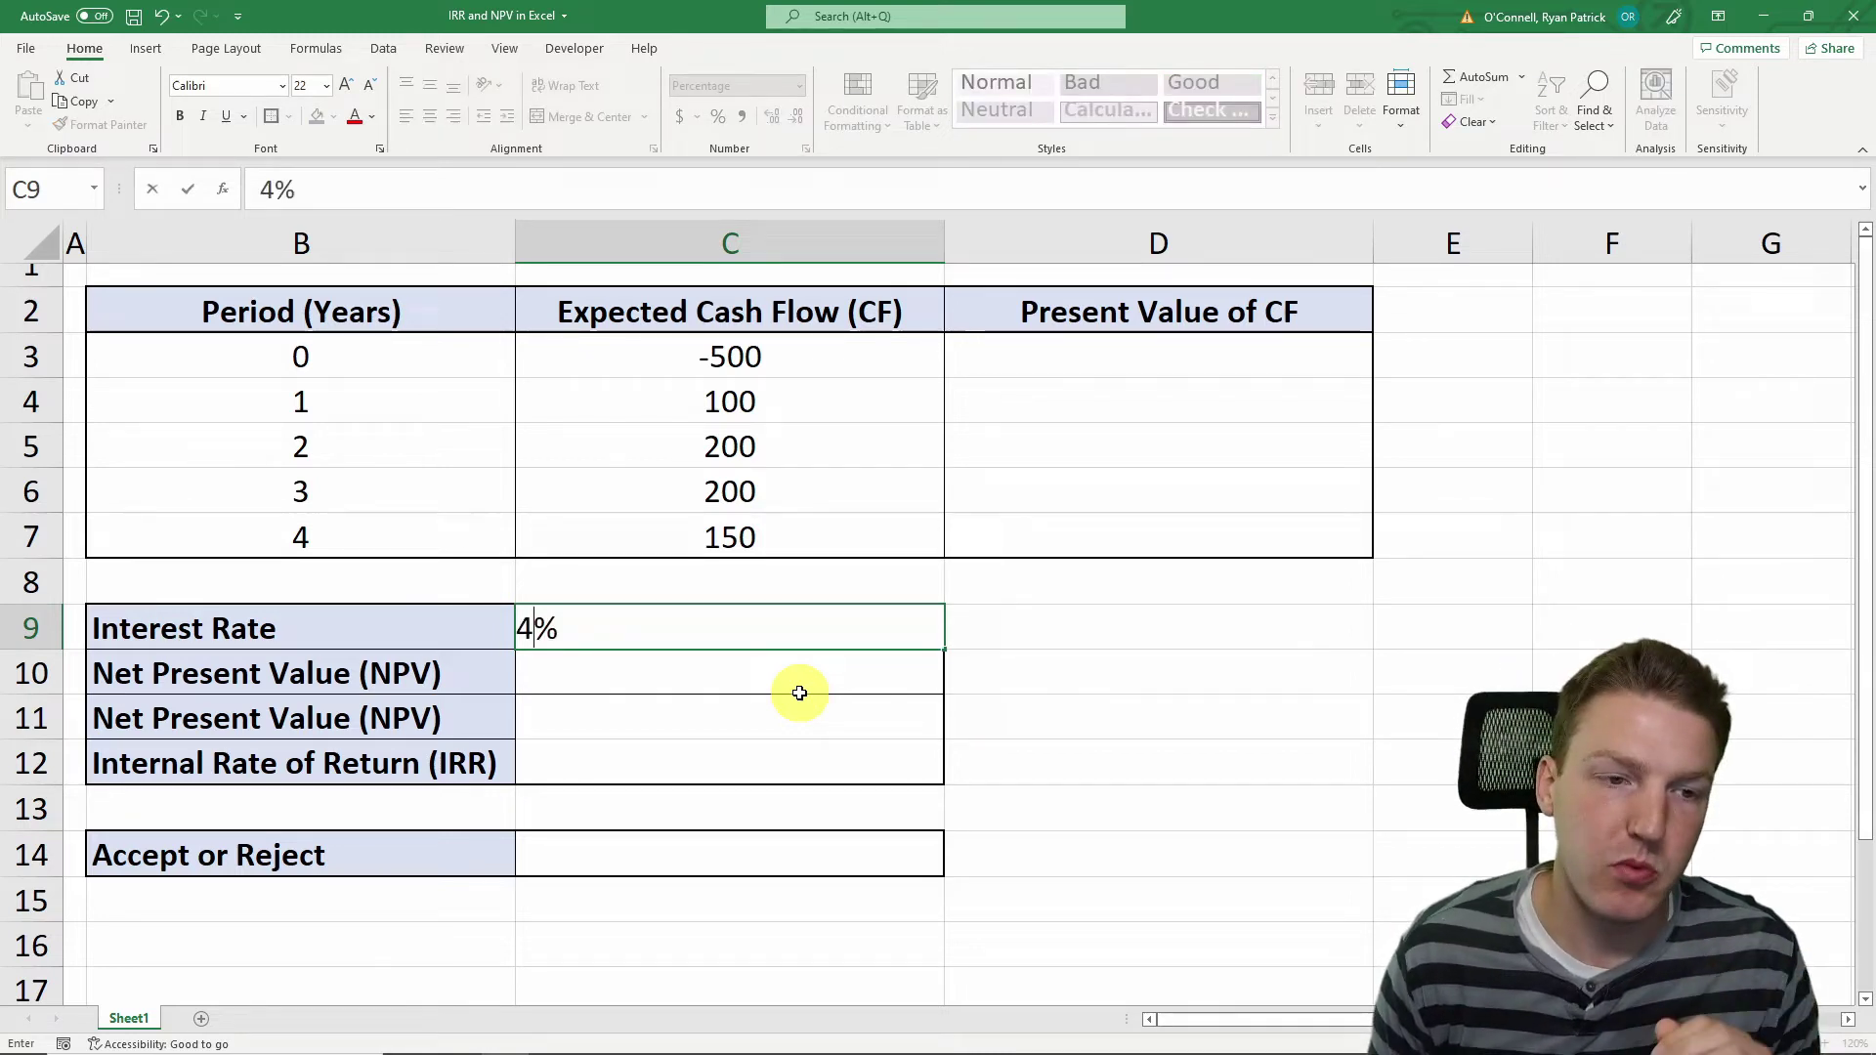
pyautogui.press('Return')
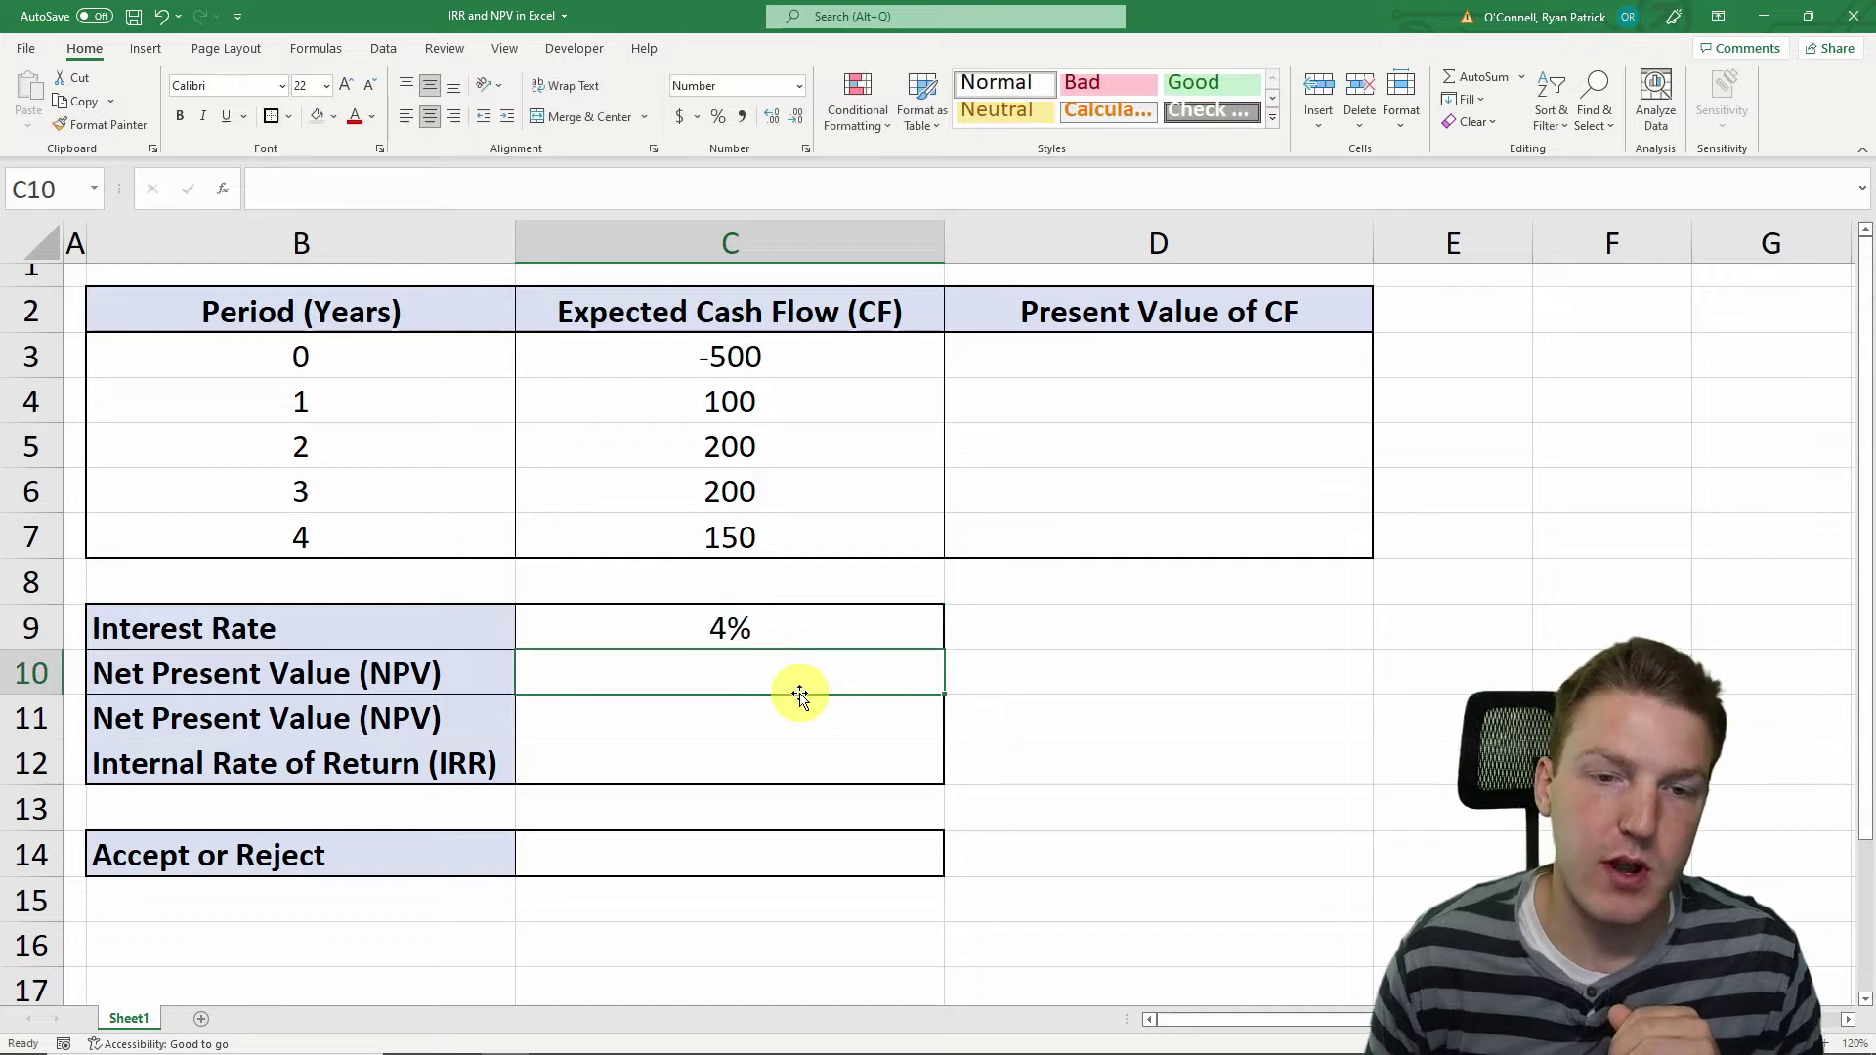
pyautogui.click(1094, 356)
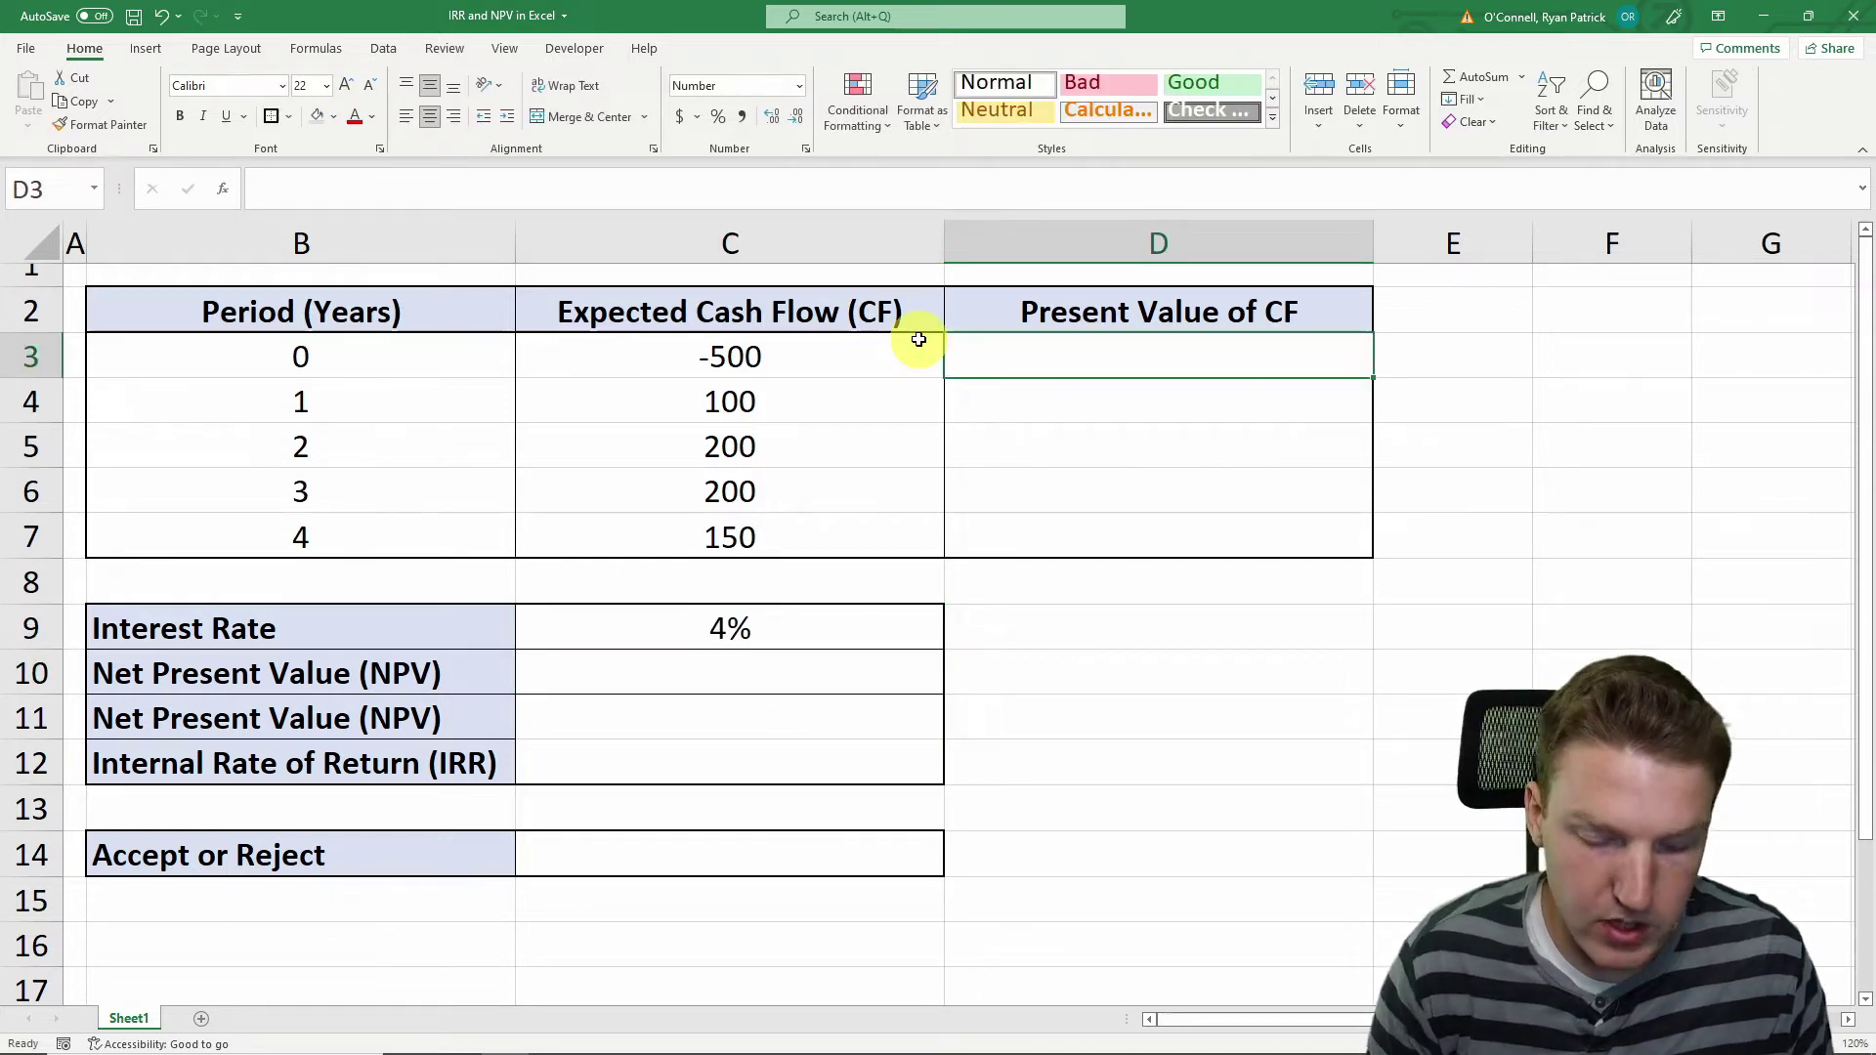
# Enter =C3/(1+$C$9)^B3 in D3, discounting the period 0 cash flow to -500.00
pyautogui.write('=')
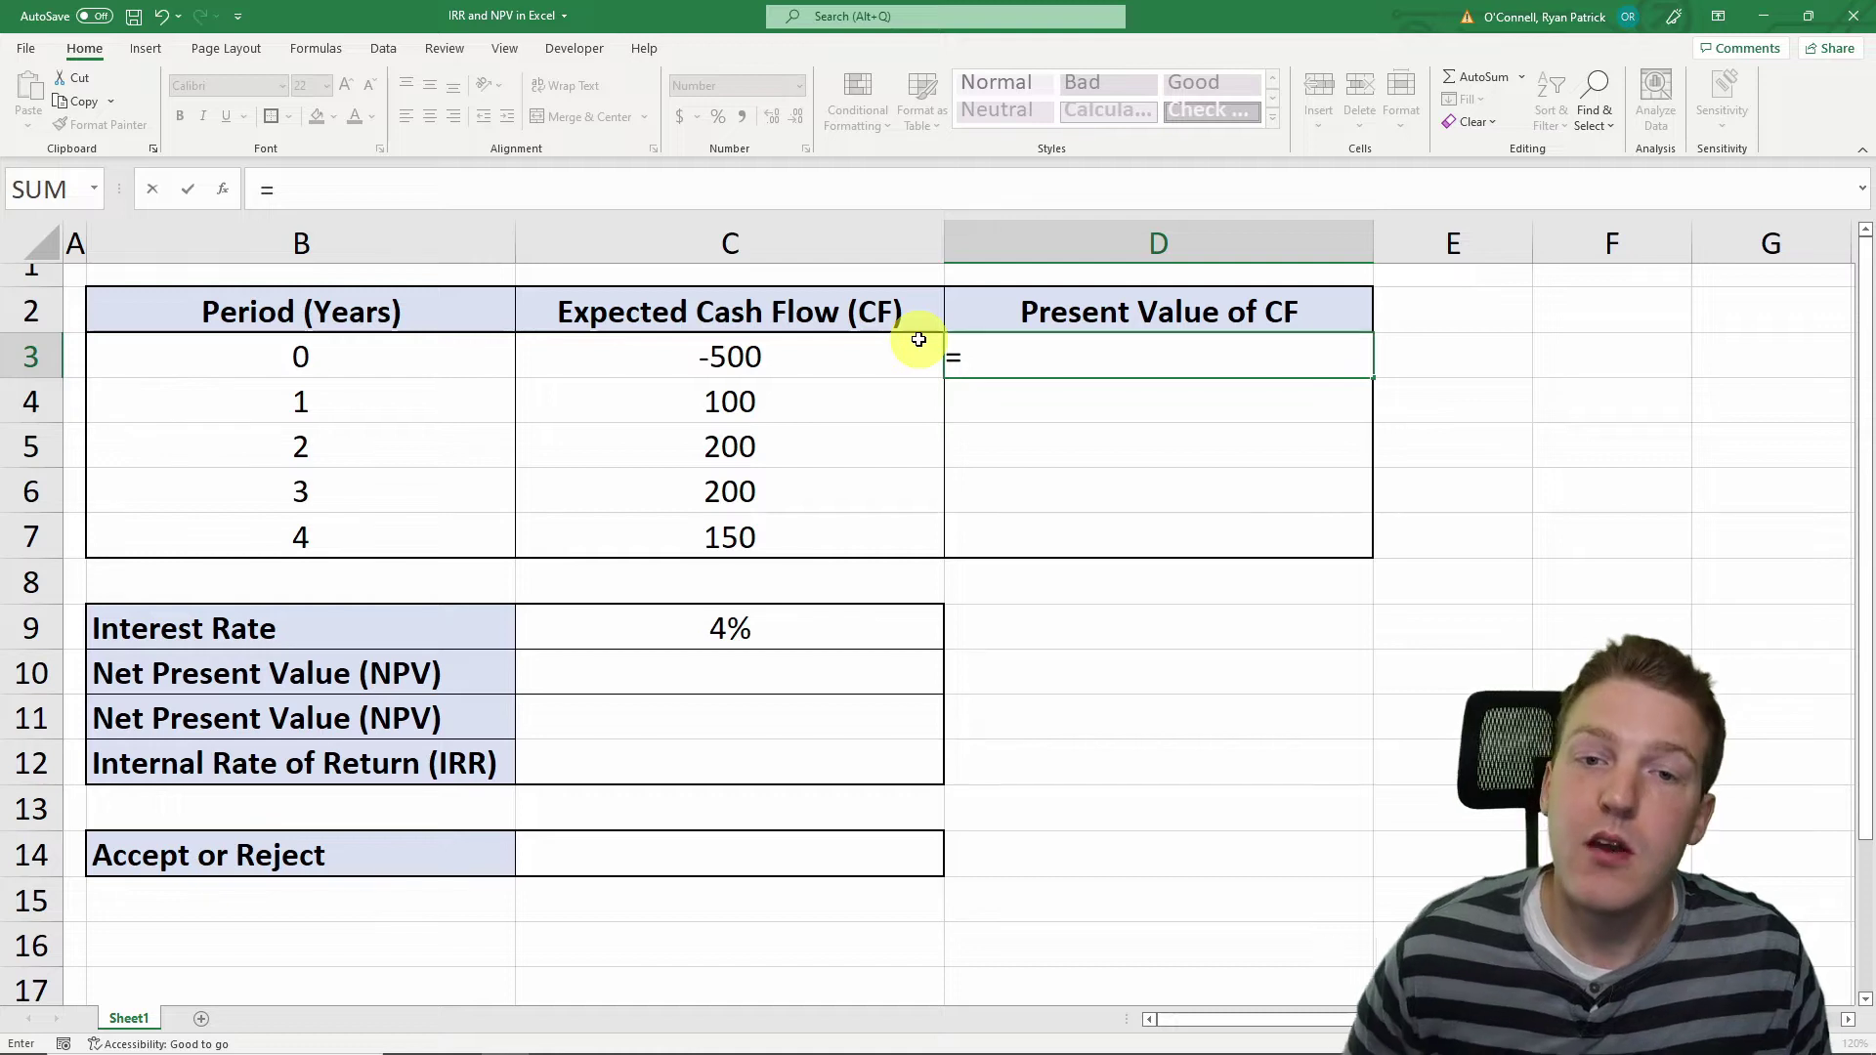
pyautogui.click(716, 357)
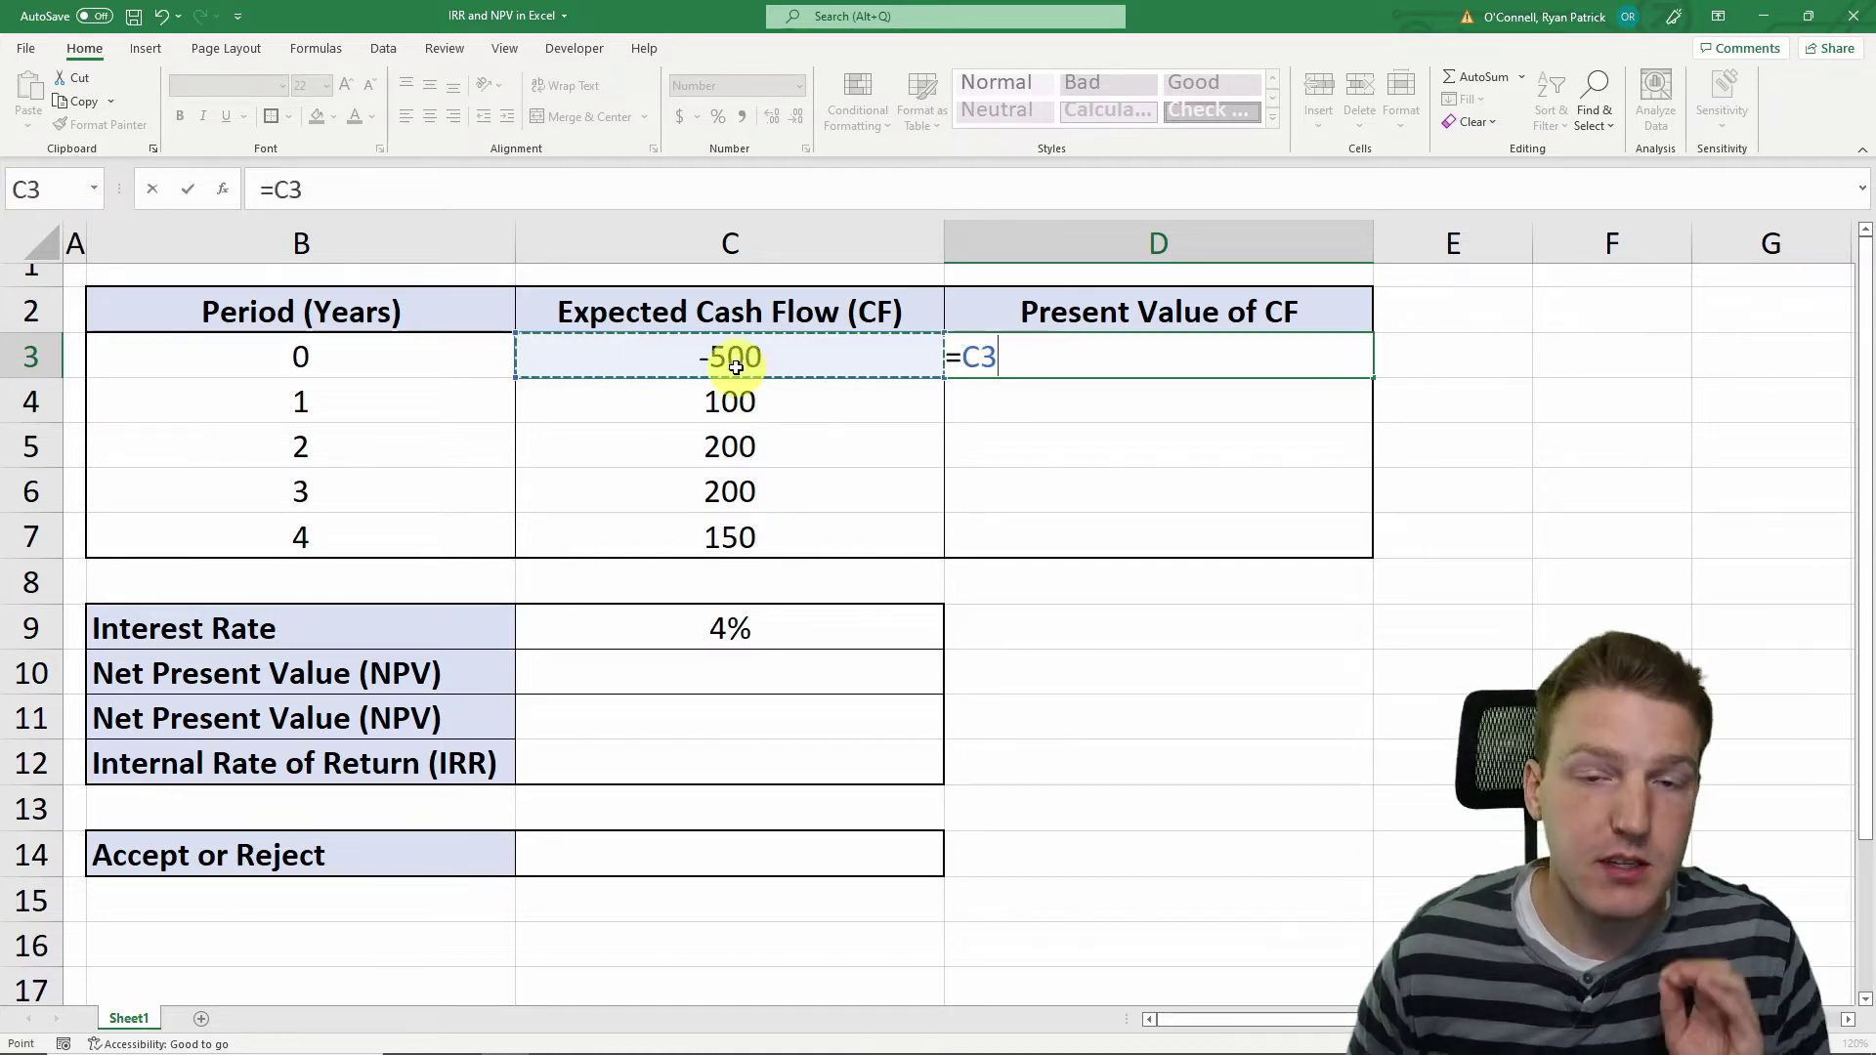
pyautogui.write('/')
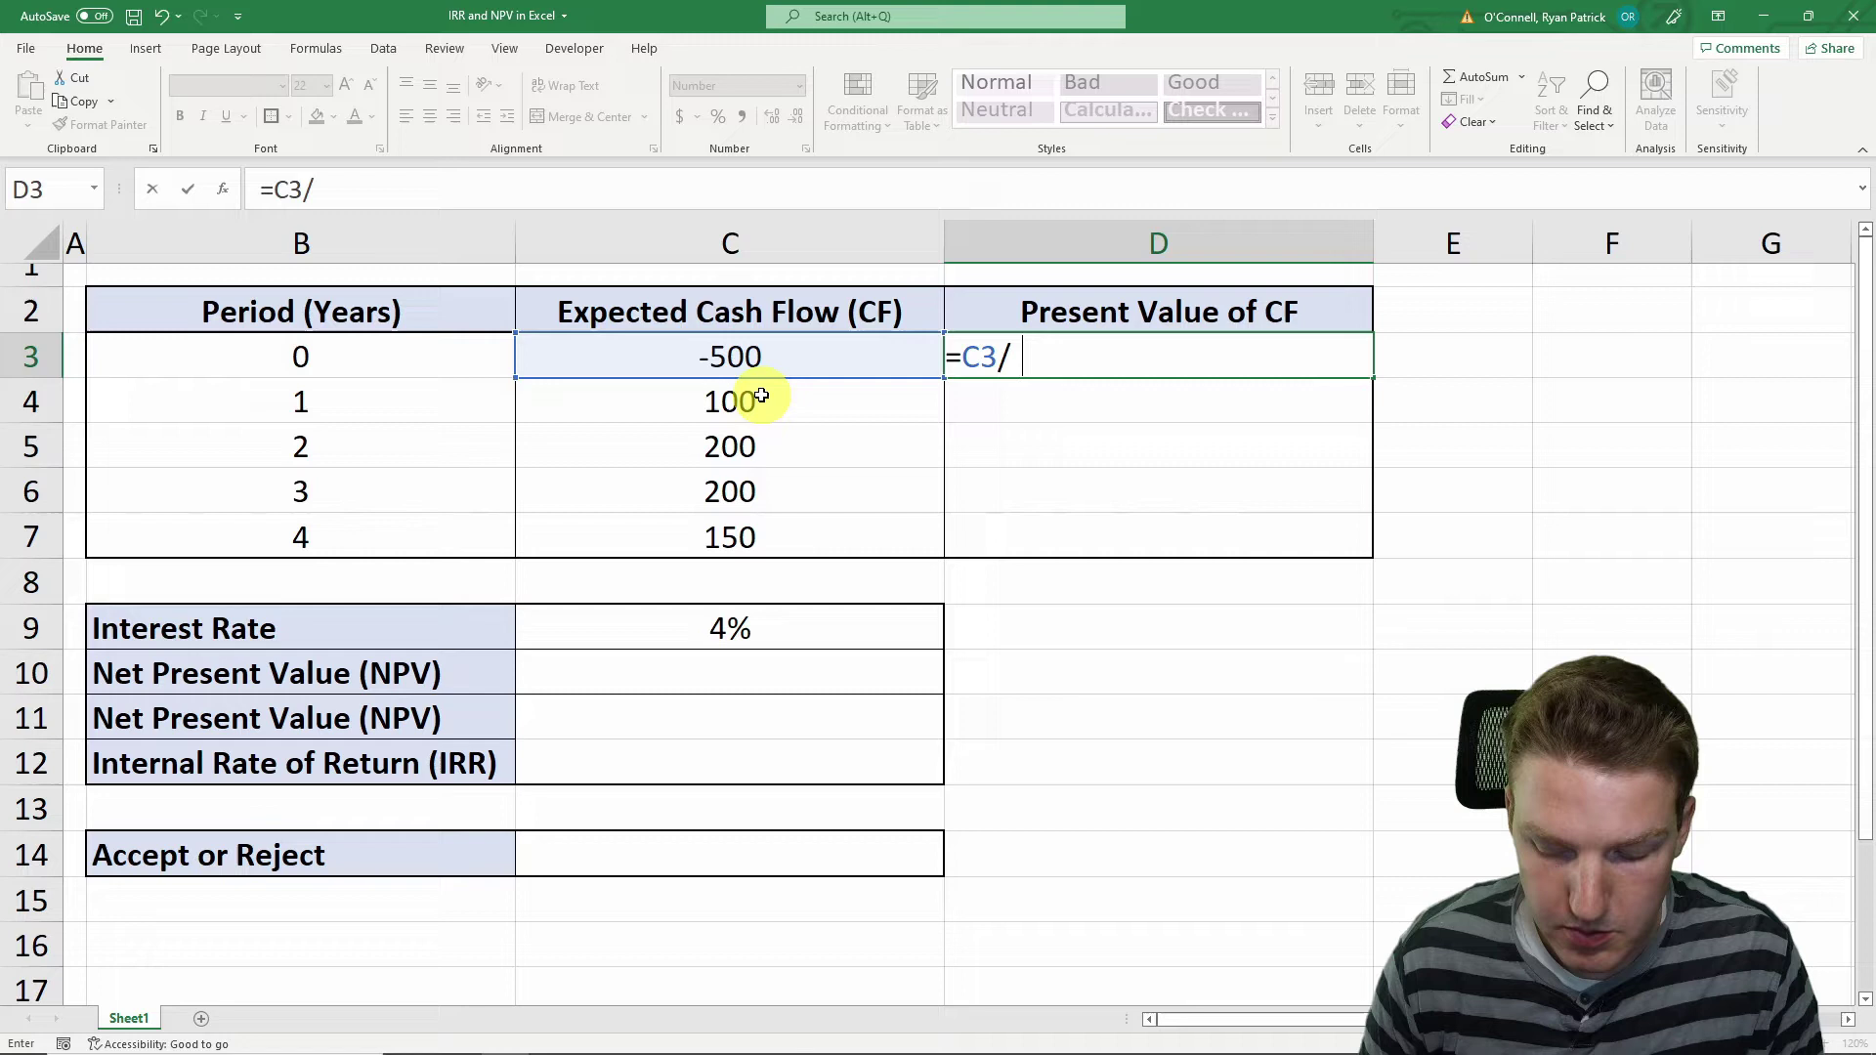
pyautogui.write('(1+')
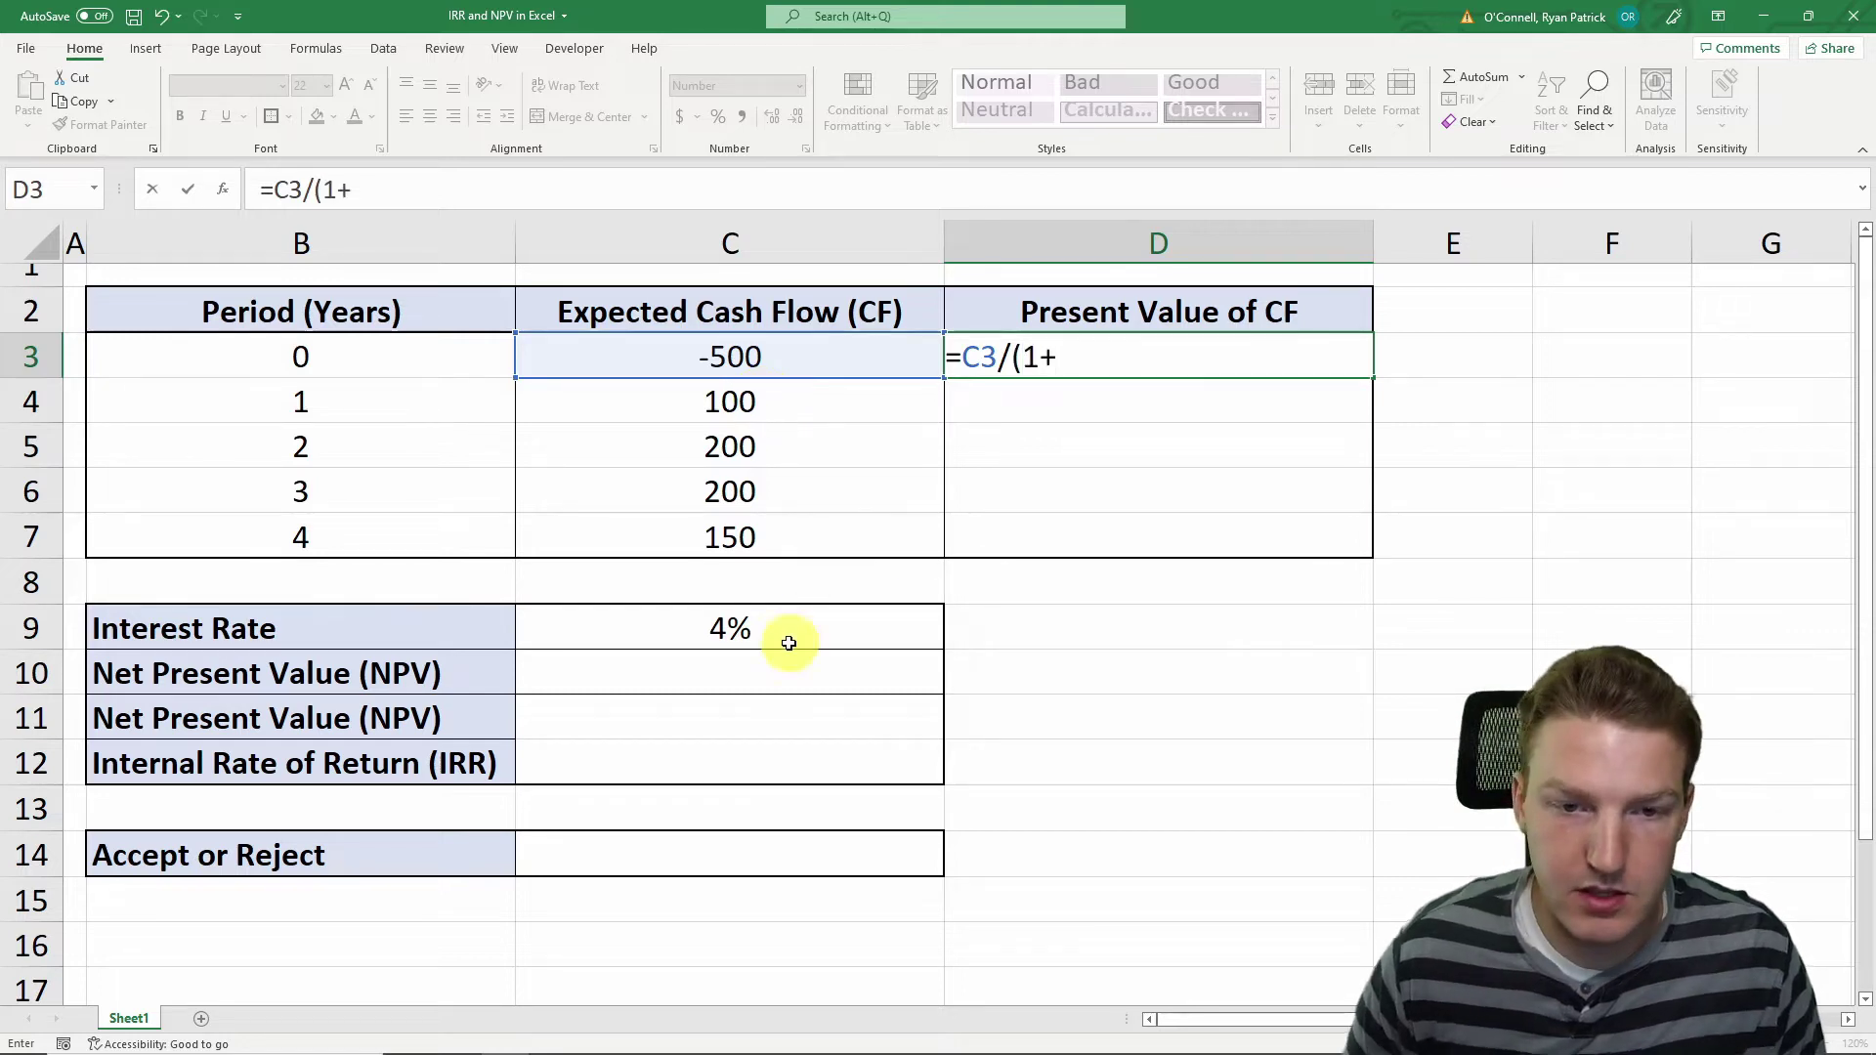
pyautogui.click(778, 629)
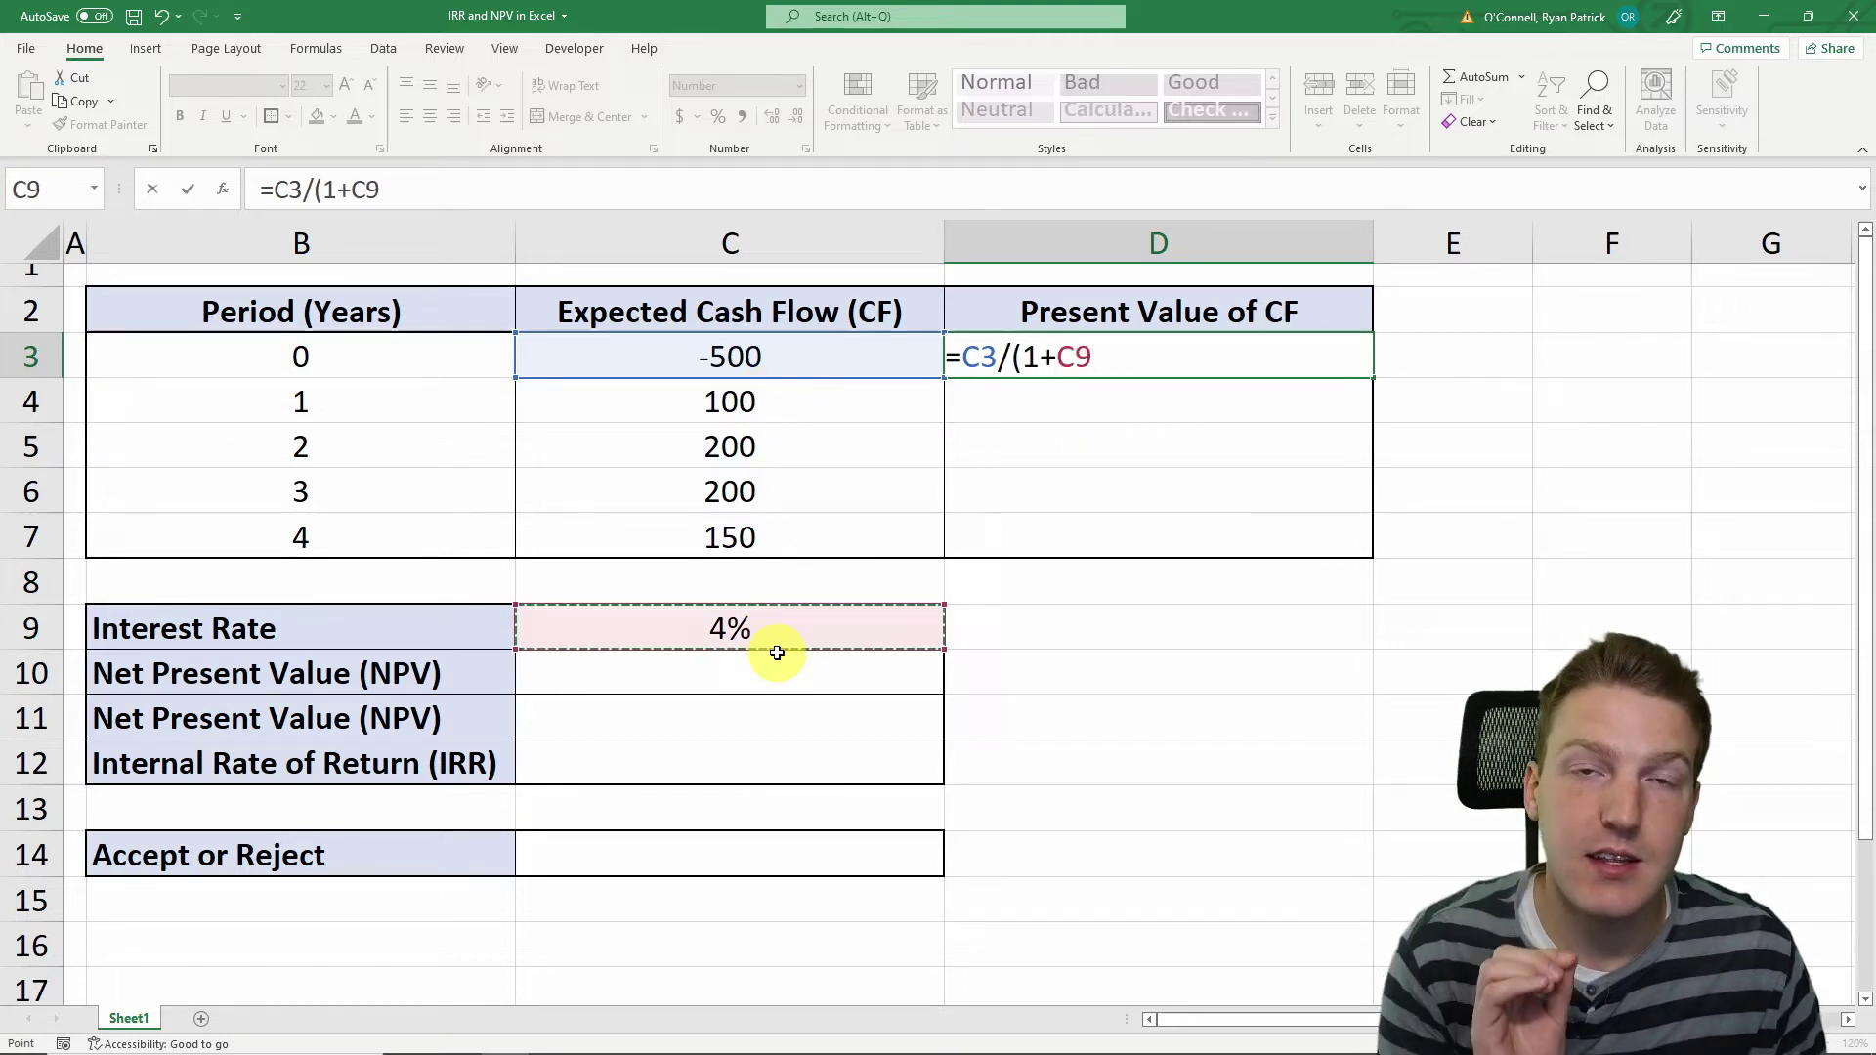
pyautogui.press('F4')
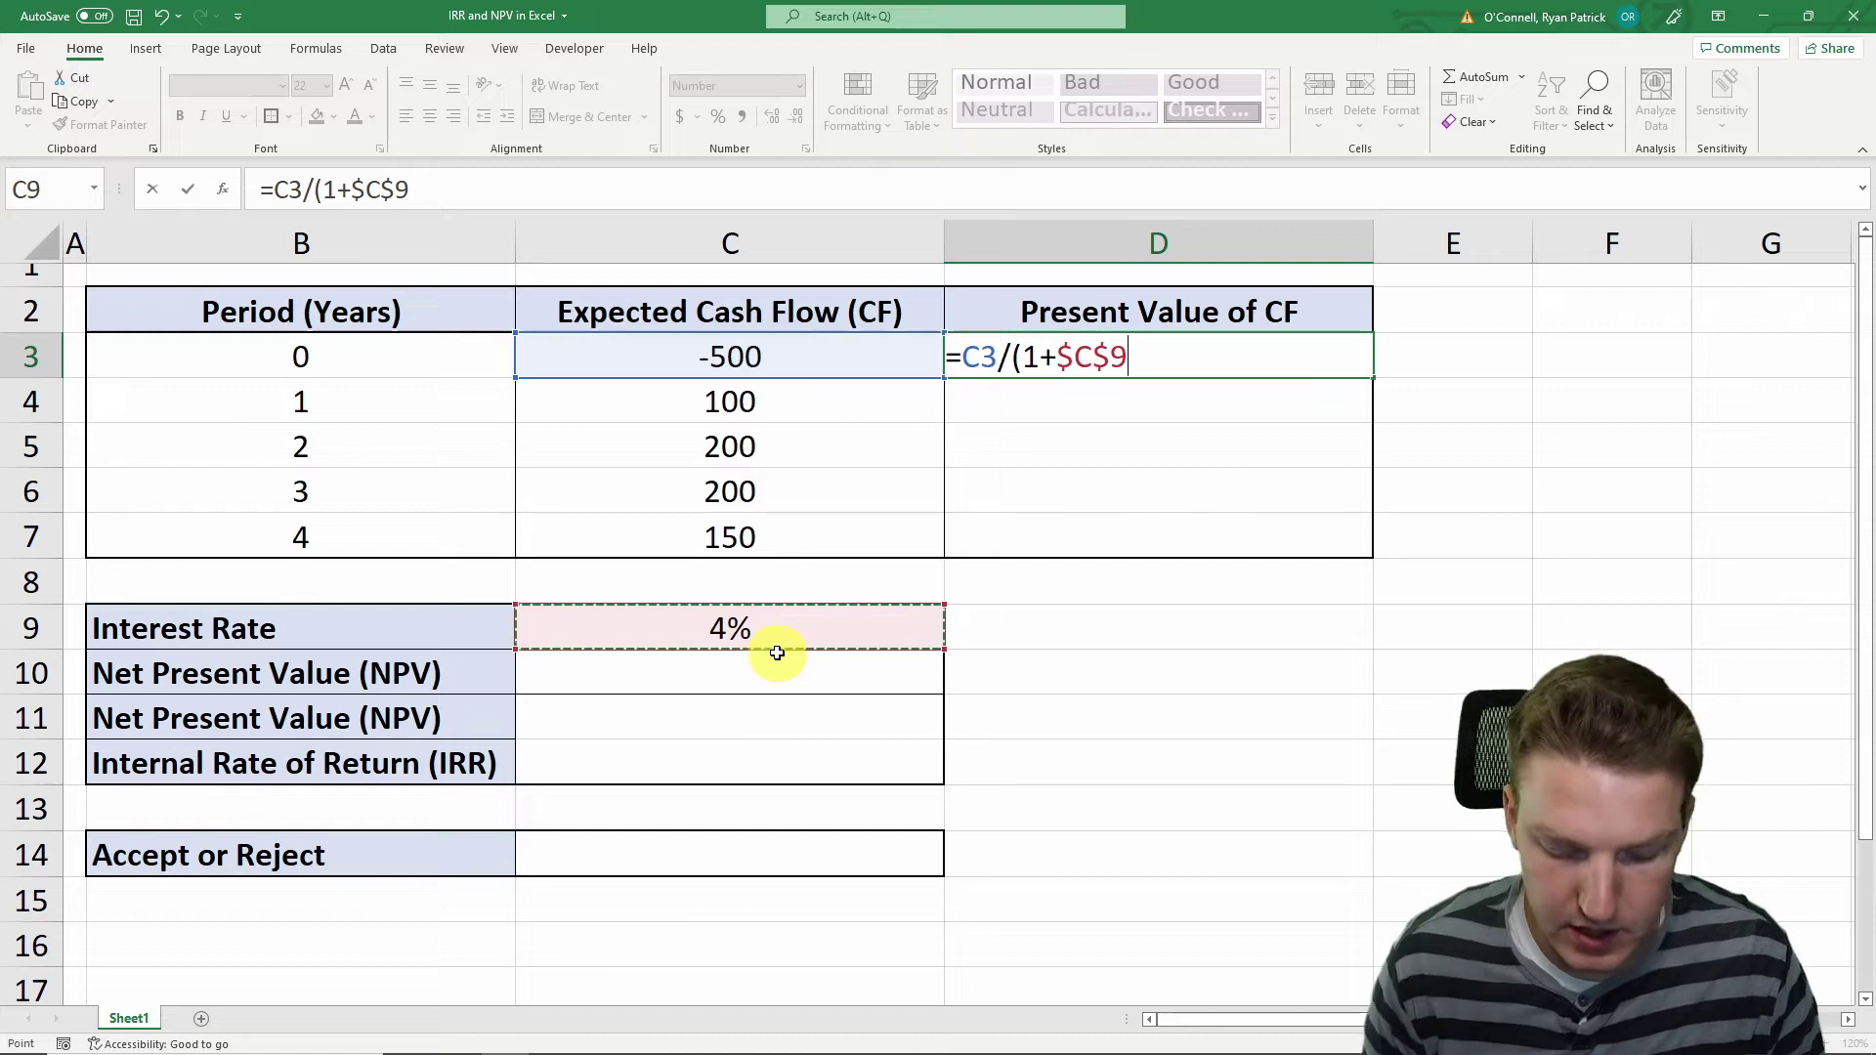
pyautogui.write(')^')
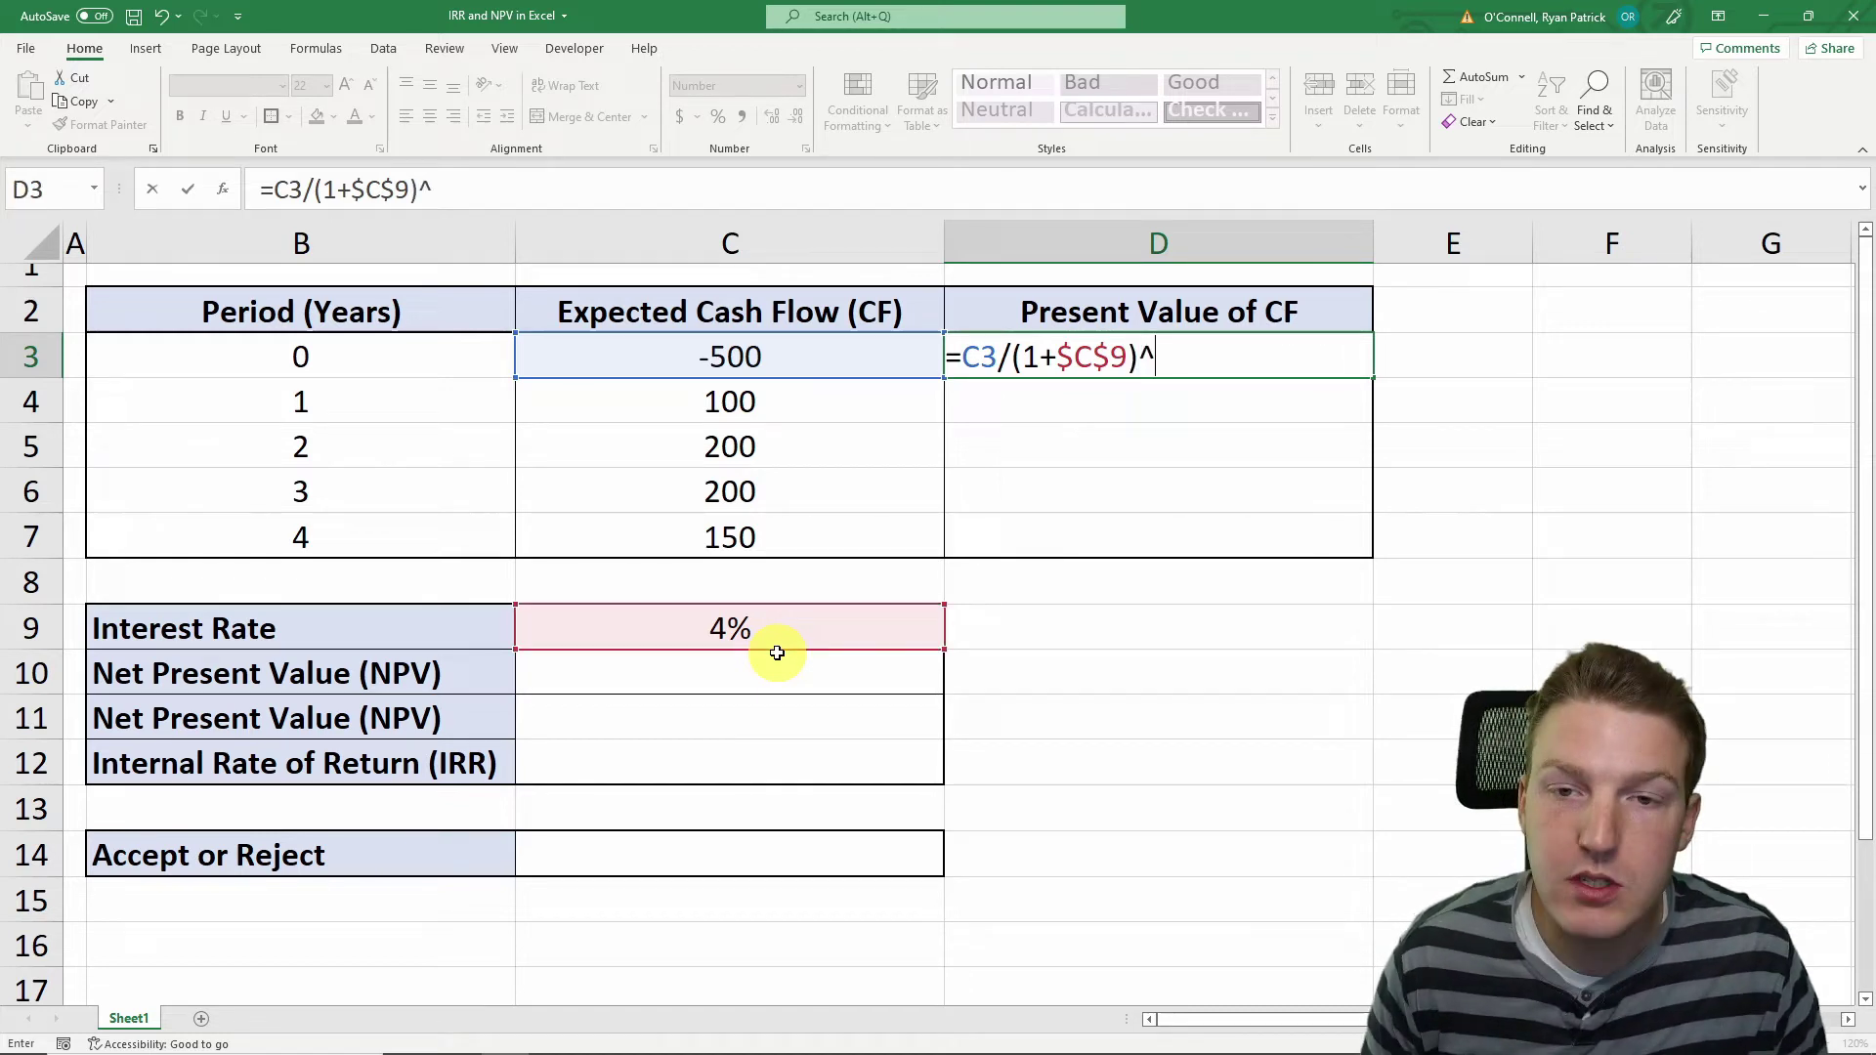
pyautogui.click(327, 361)
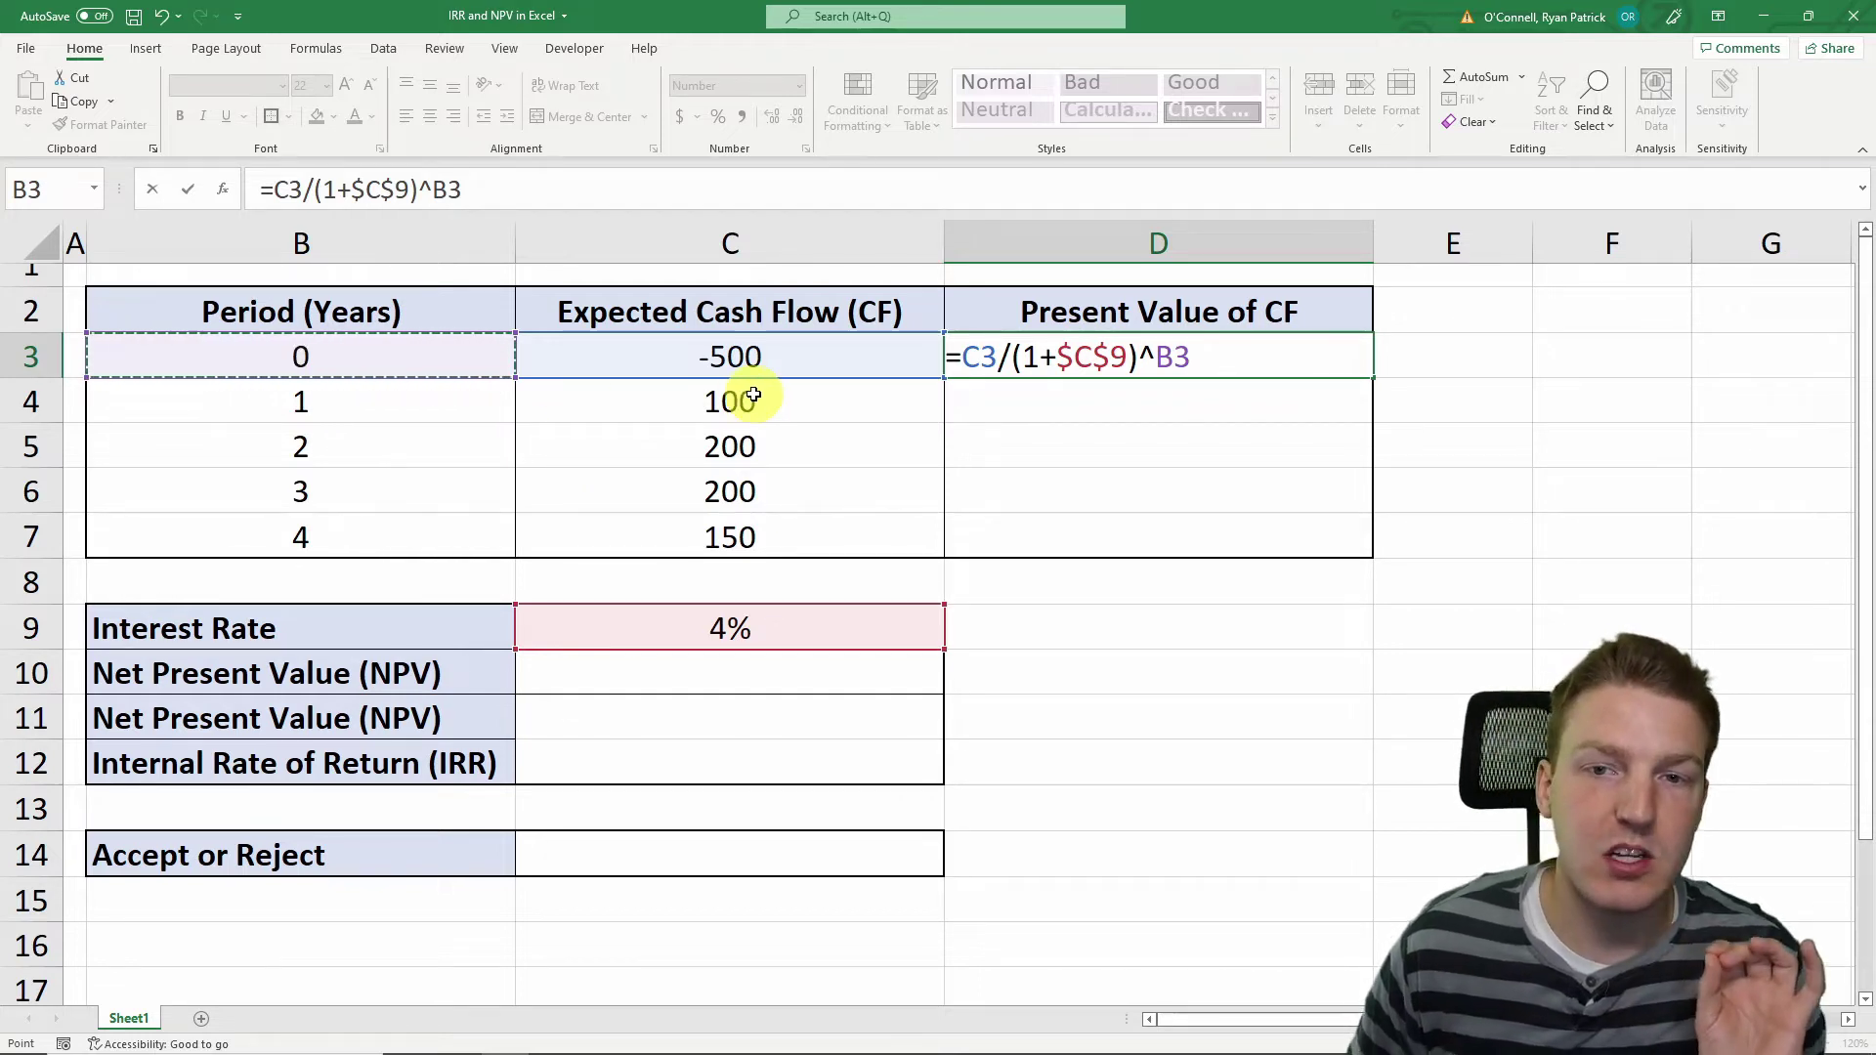
pyautogui.press('Return')
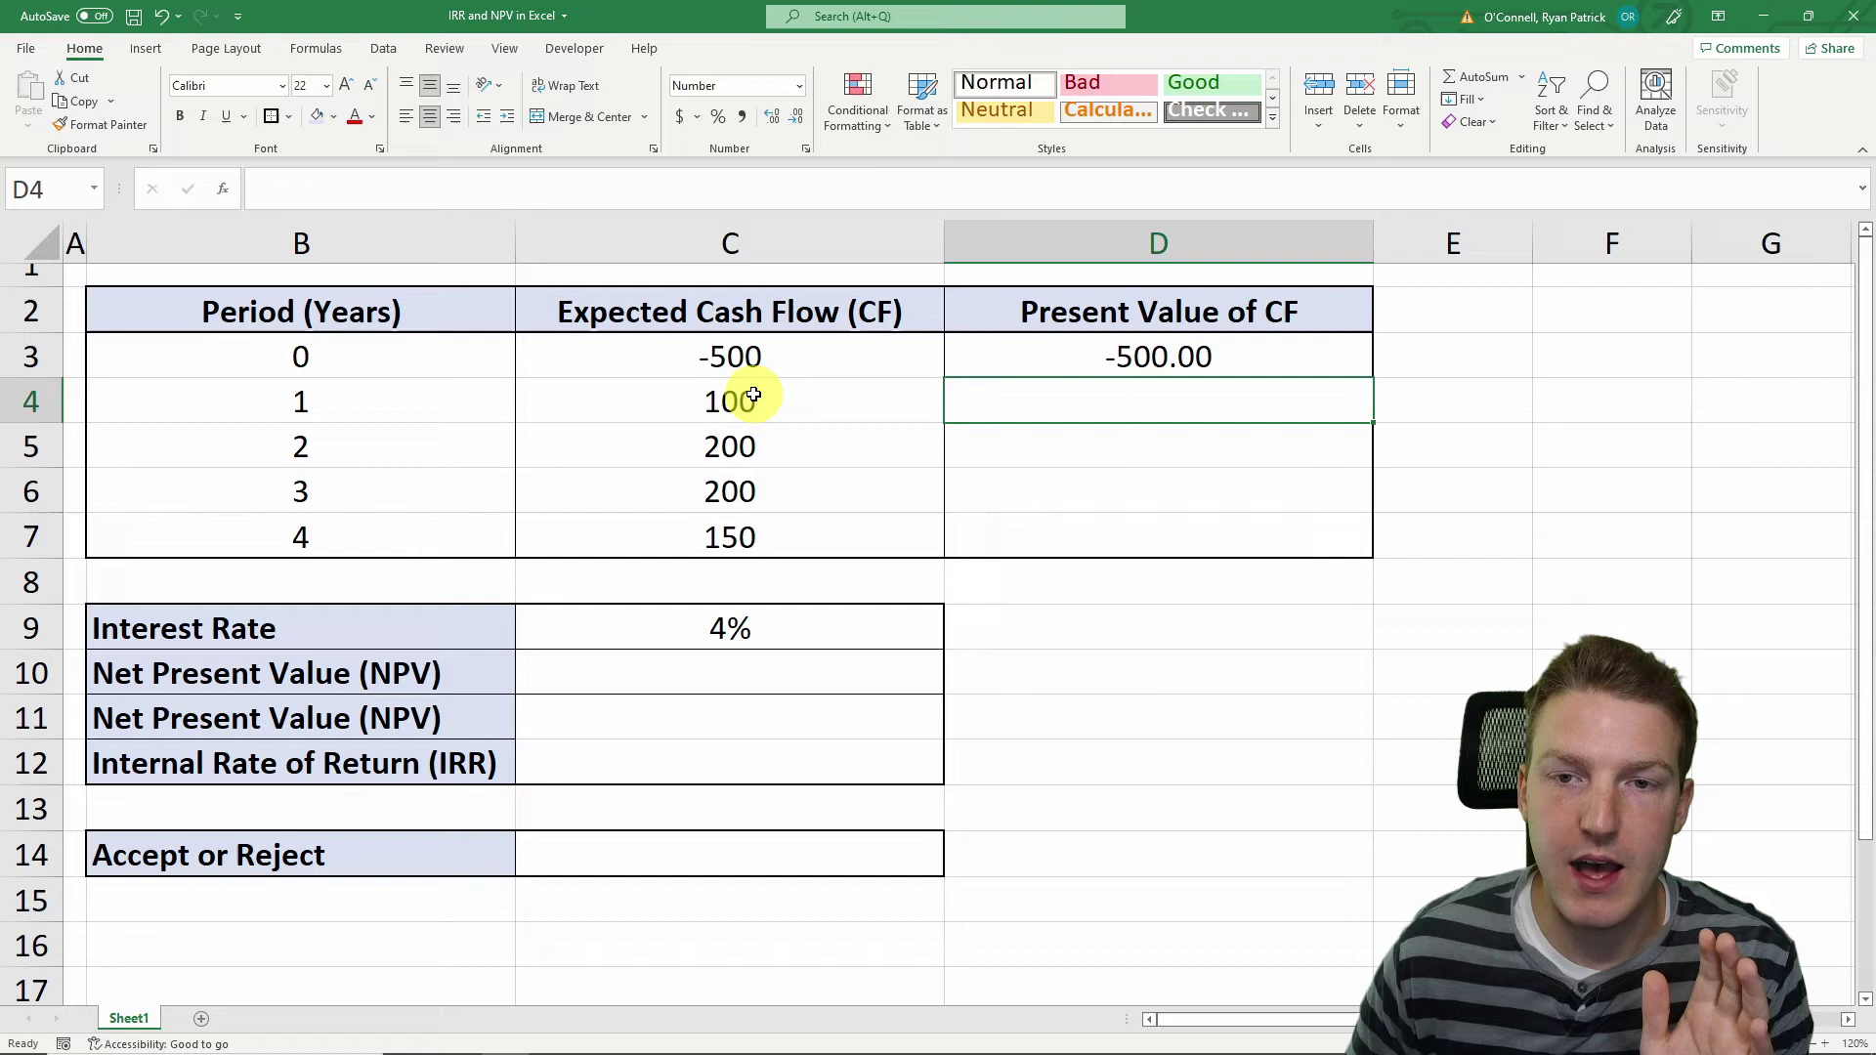
# Paste the D3 formula into D4:D7, giving 96.15, 184.91, 177.80 and 128.22
pyautogui.click(1063, 354)
pyautogui.hotkey('ctrl', 'c')
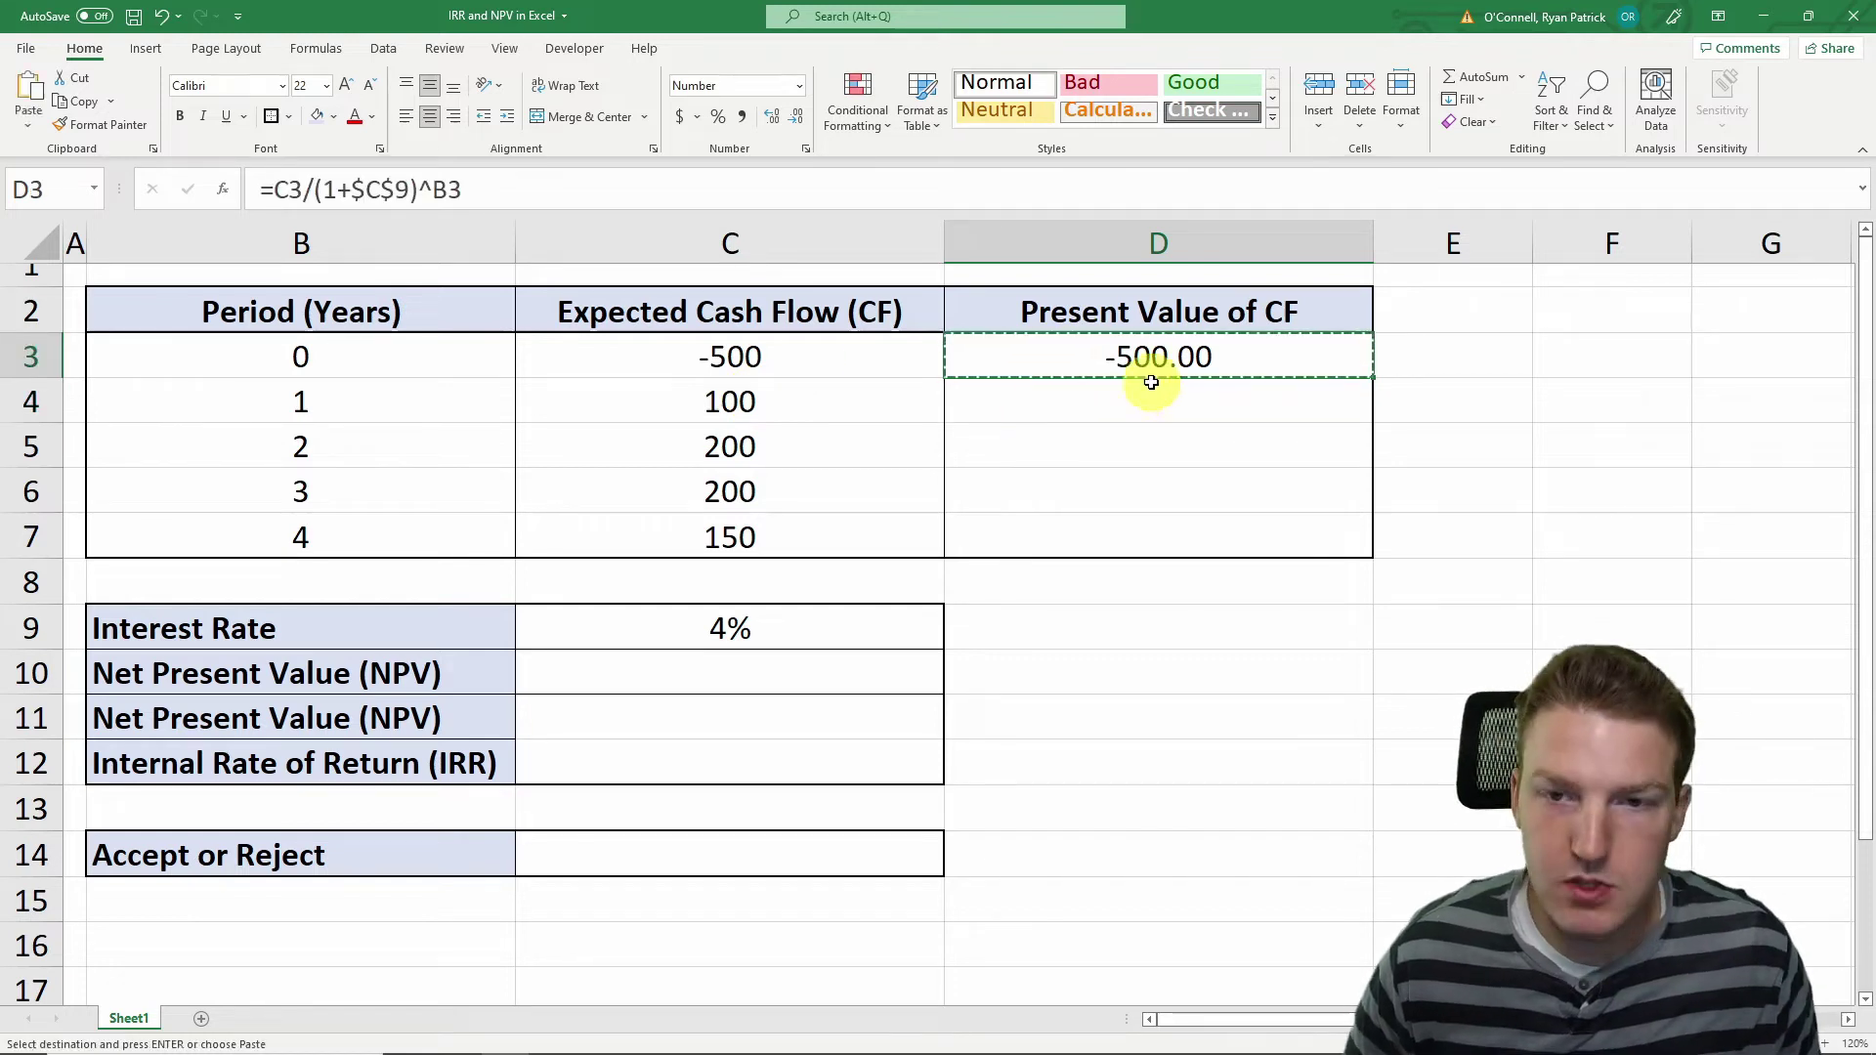
pyautogui.moveTo(1134, 354); pyautogui.dragTo(1152, 519)
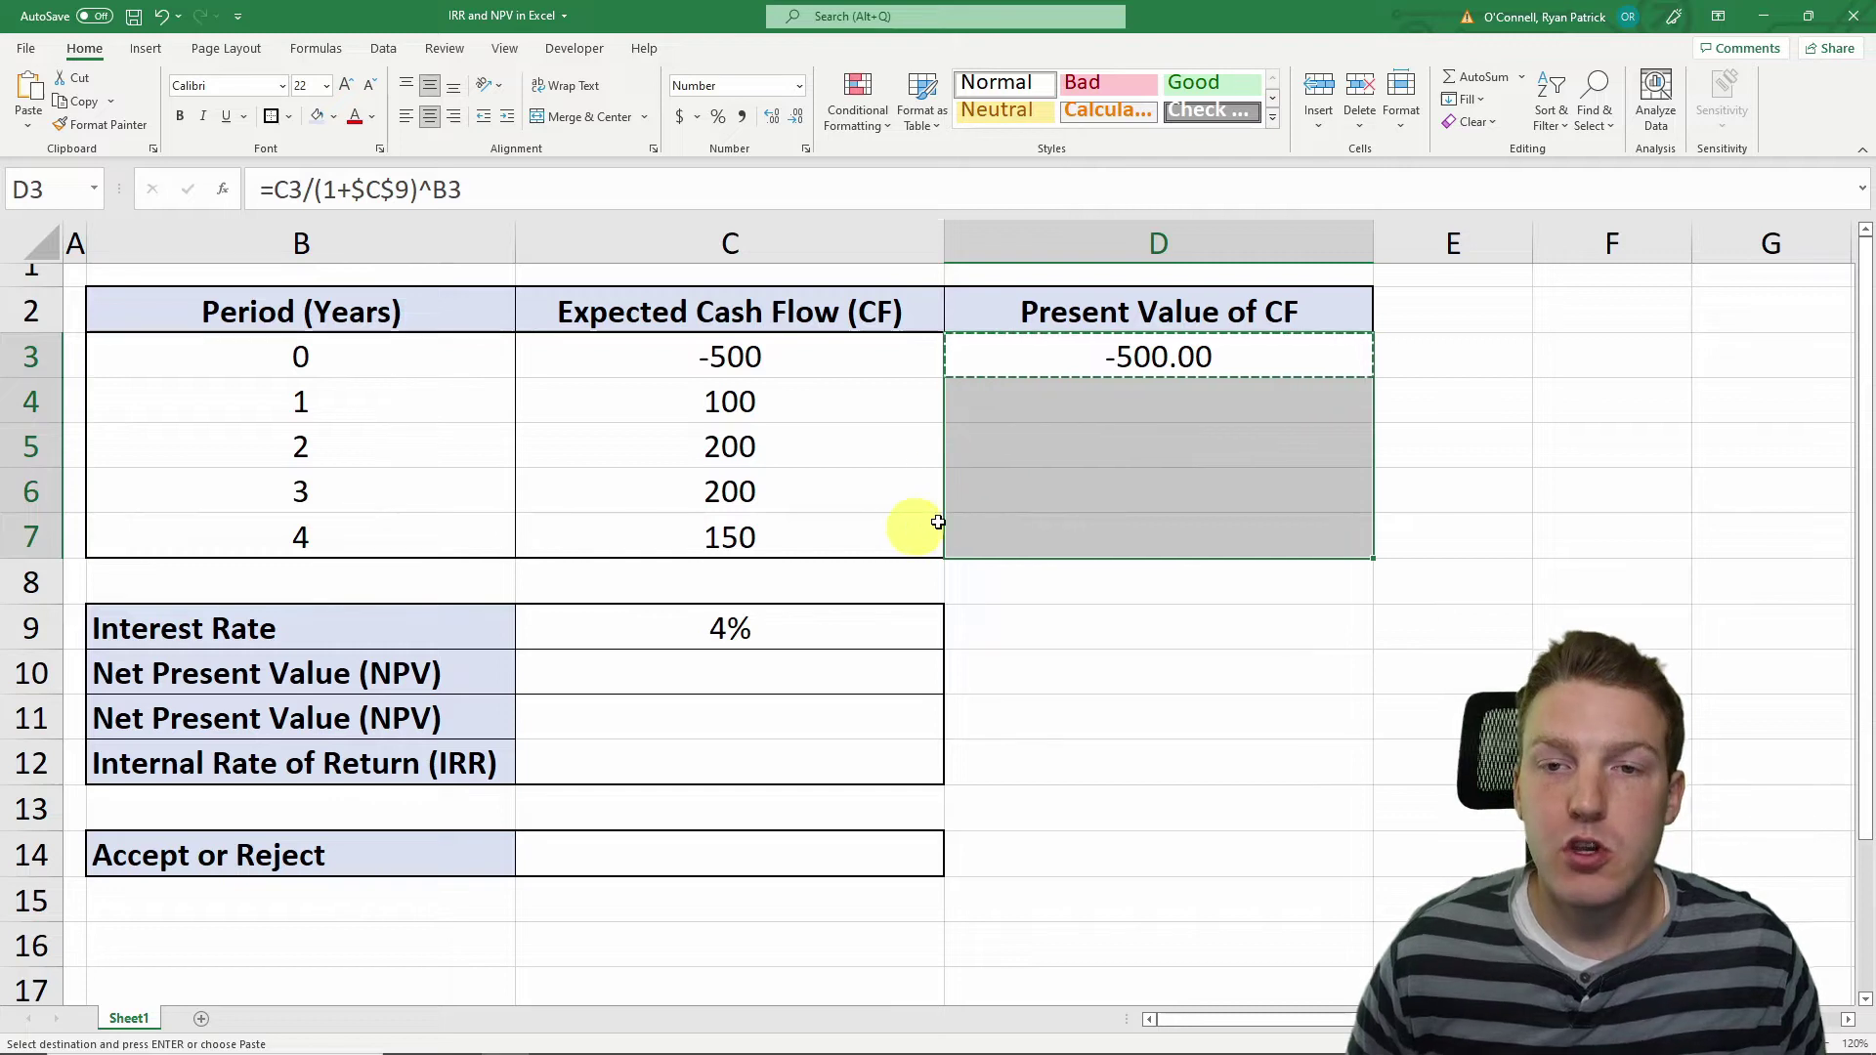
pyautogui.rightClick(1094, 445)
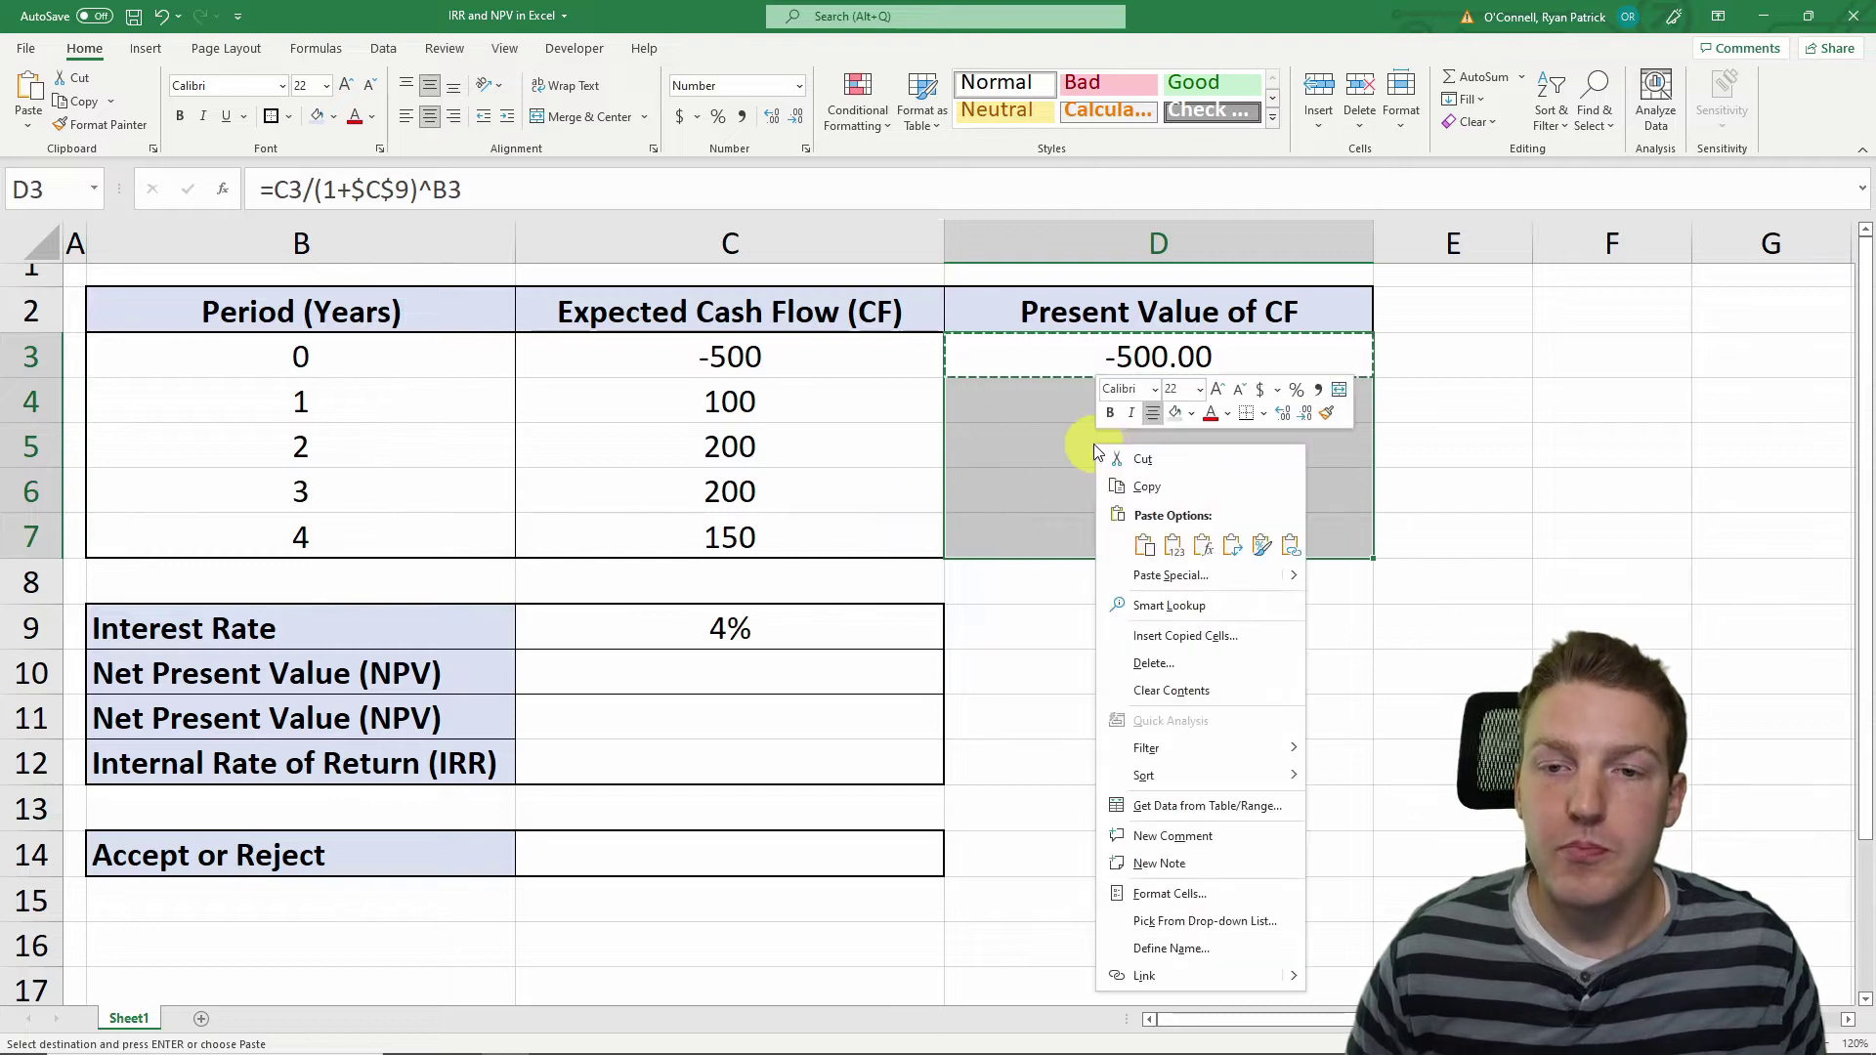
pyautogui.click(1203, 547)
pyautogui.click(1110, 596)
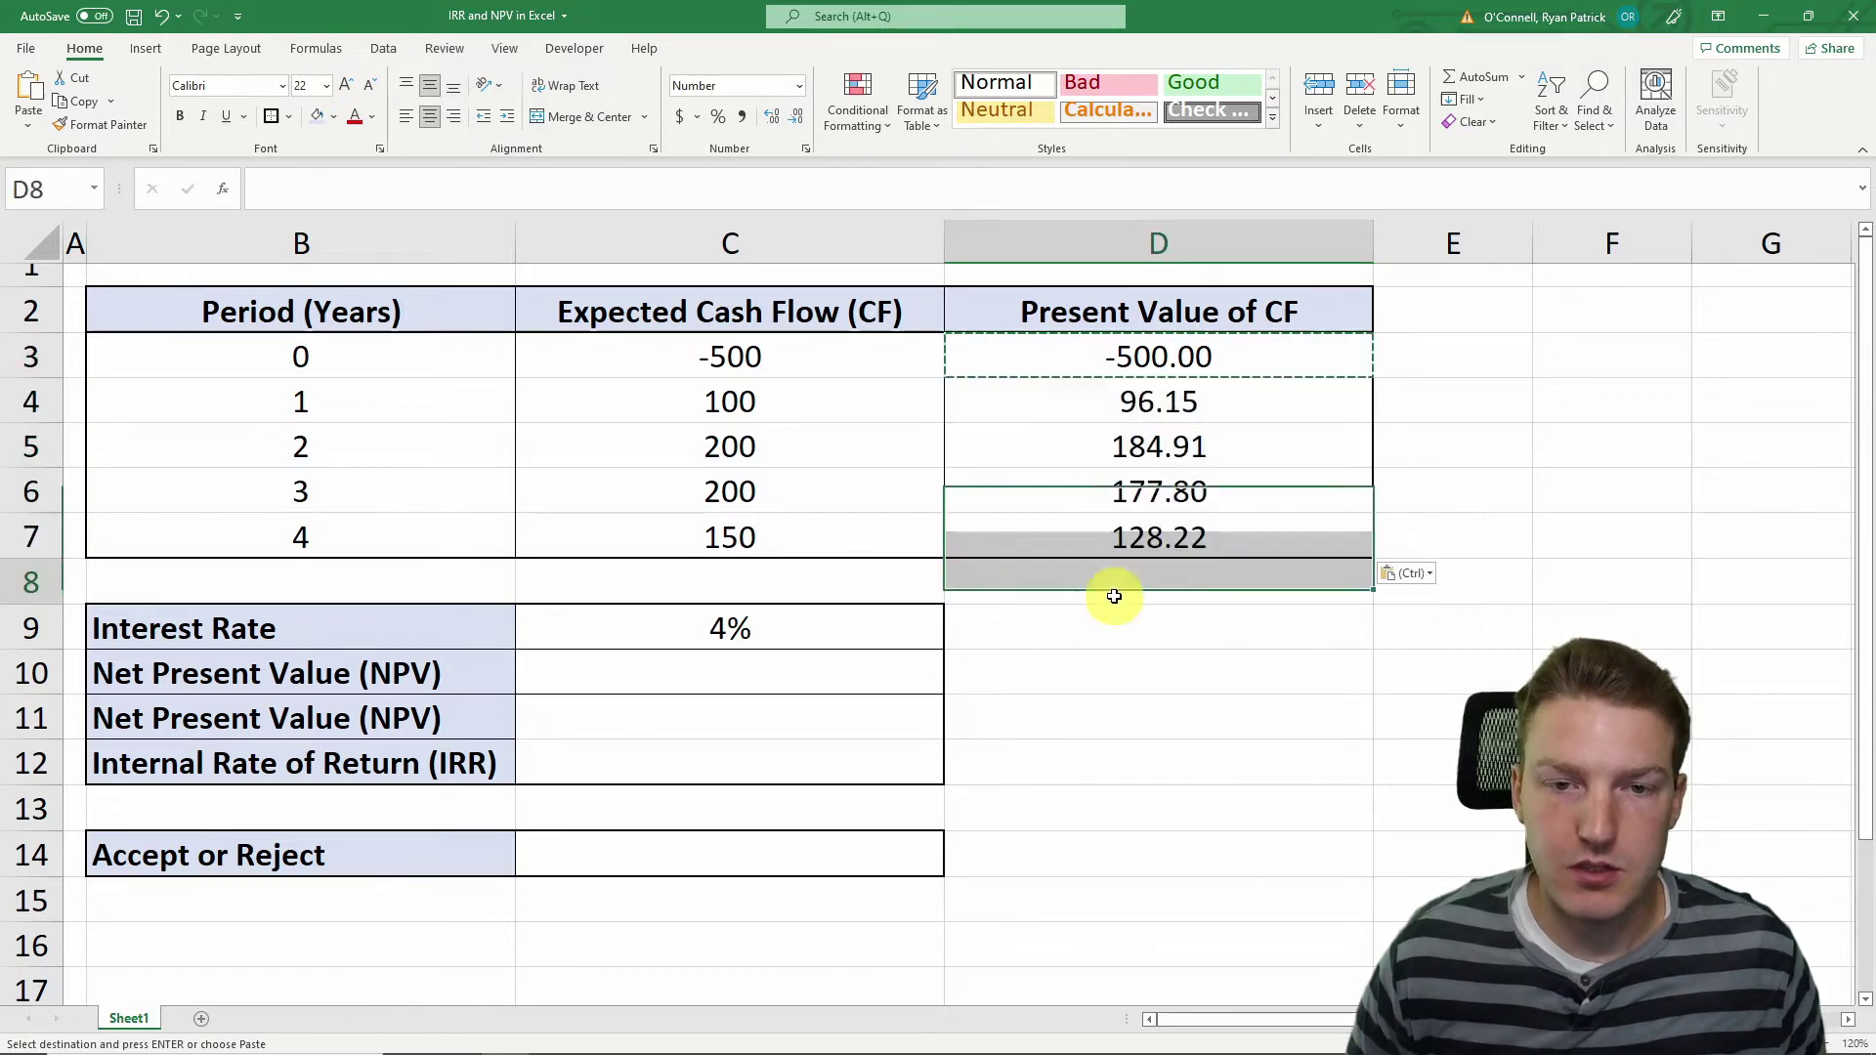
pyautogui.click(577, 672)
pyautogui.moveTo(259, 677); pyautogui.dragTo(569, 673)
pyautogui.click(611, 674)
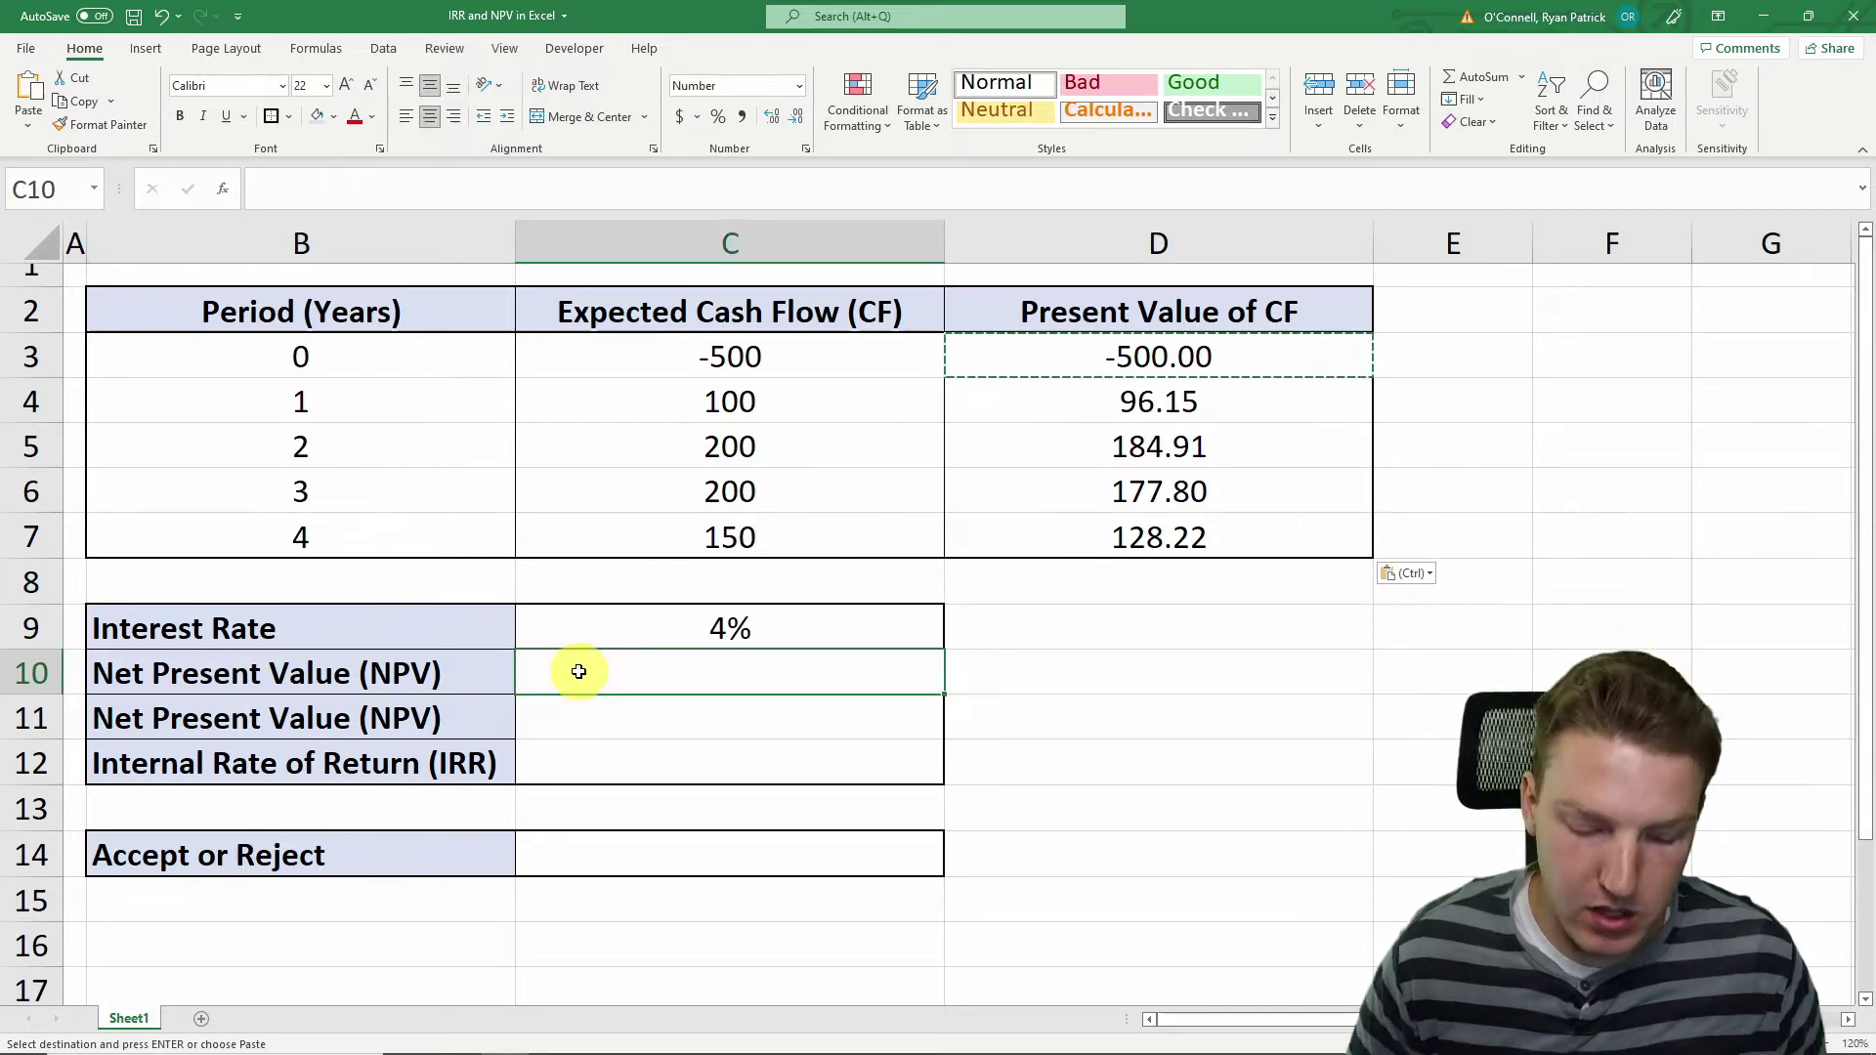
# Enter =SUM(D3:D7) in C10 to total the present values as 87.08
pyautogui.write('=sum(')
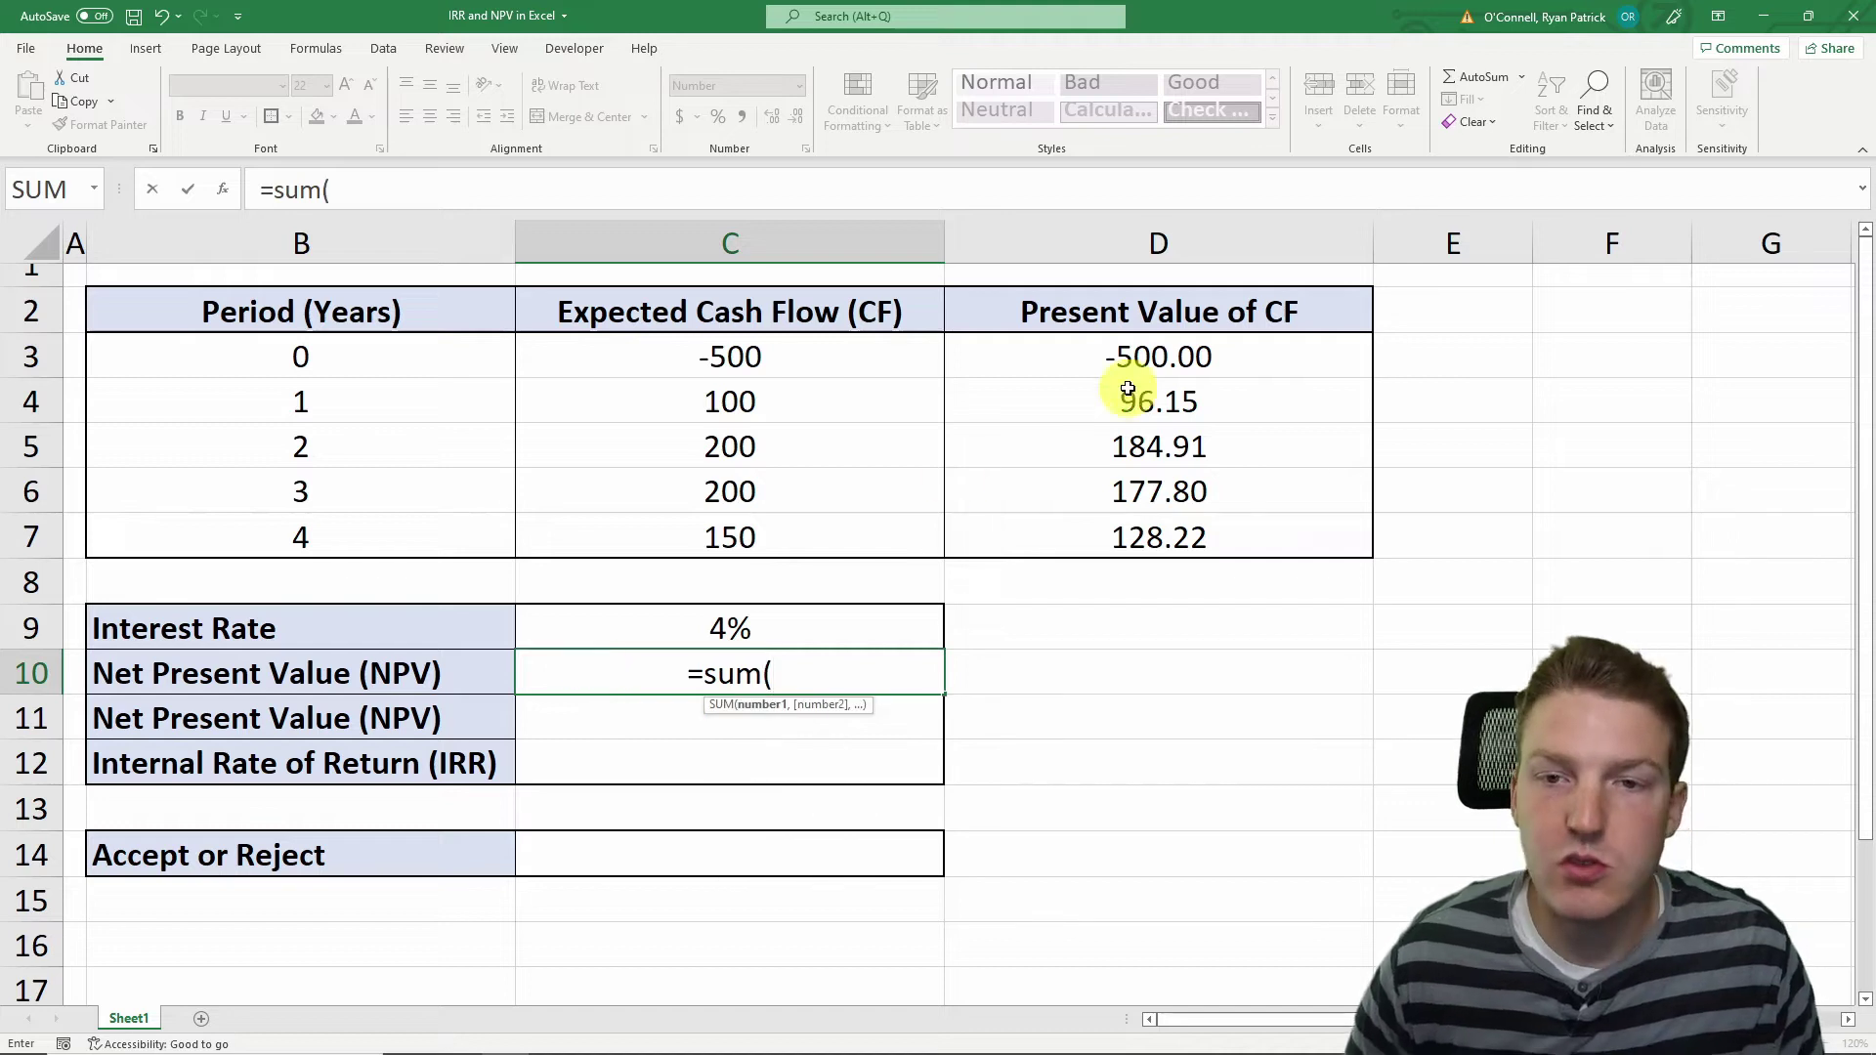
pyautogui.moveTo(1182, 358); pyautogui.dragTo(1160, 535)
pyautogui.write(')')
pyautogui.press('Return')
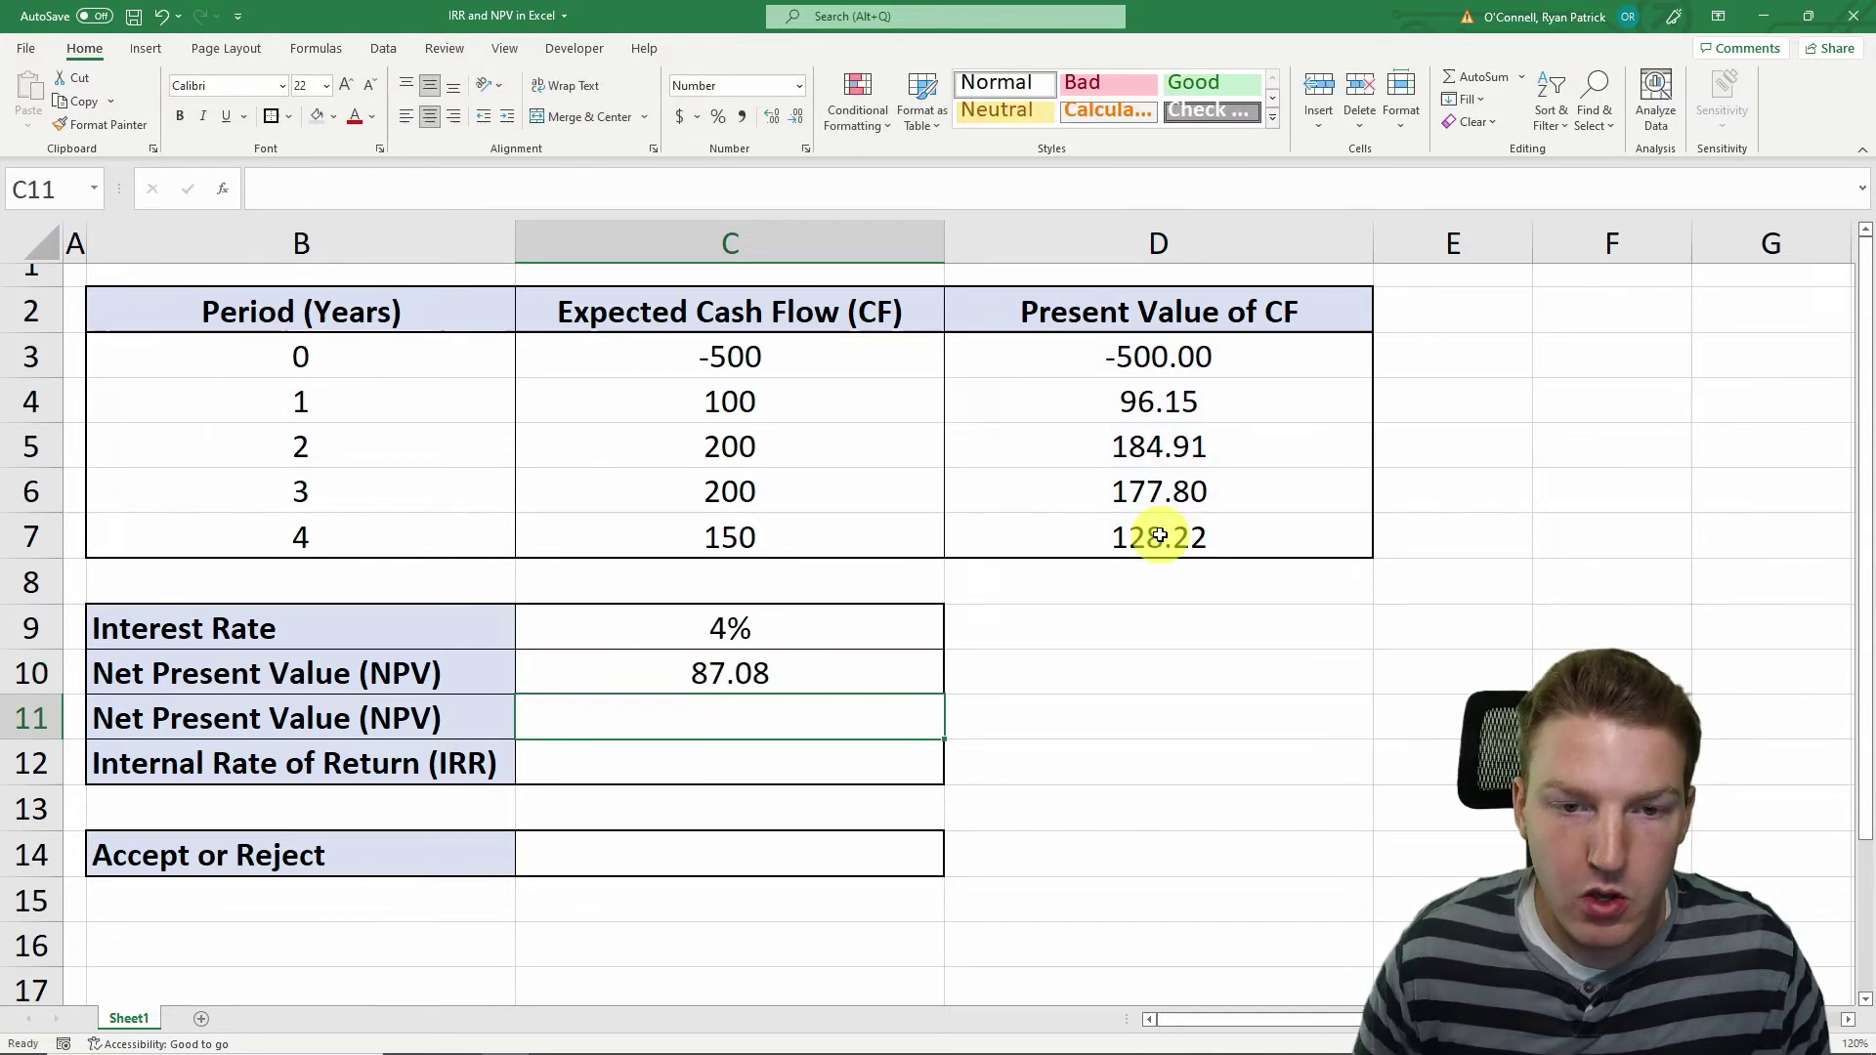
pyautogui.click(753, 678)
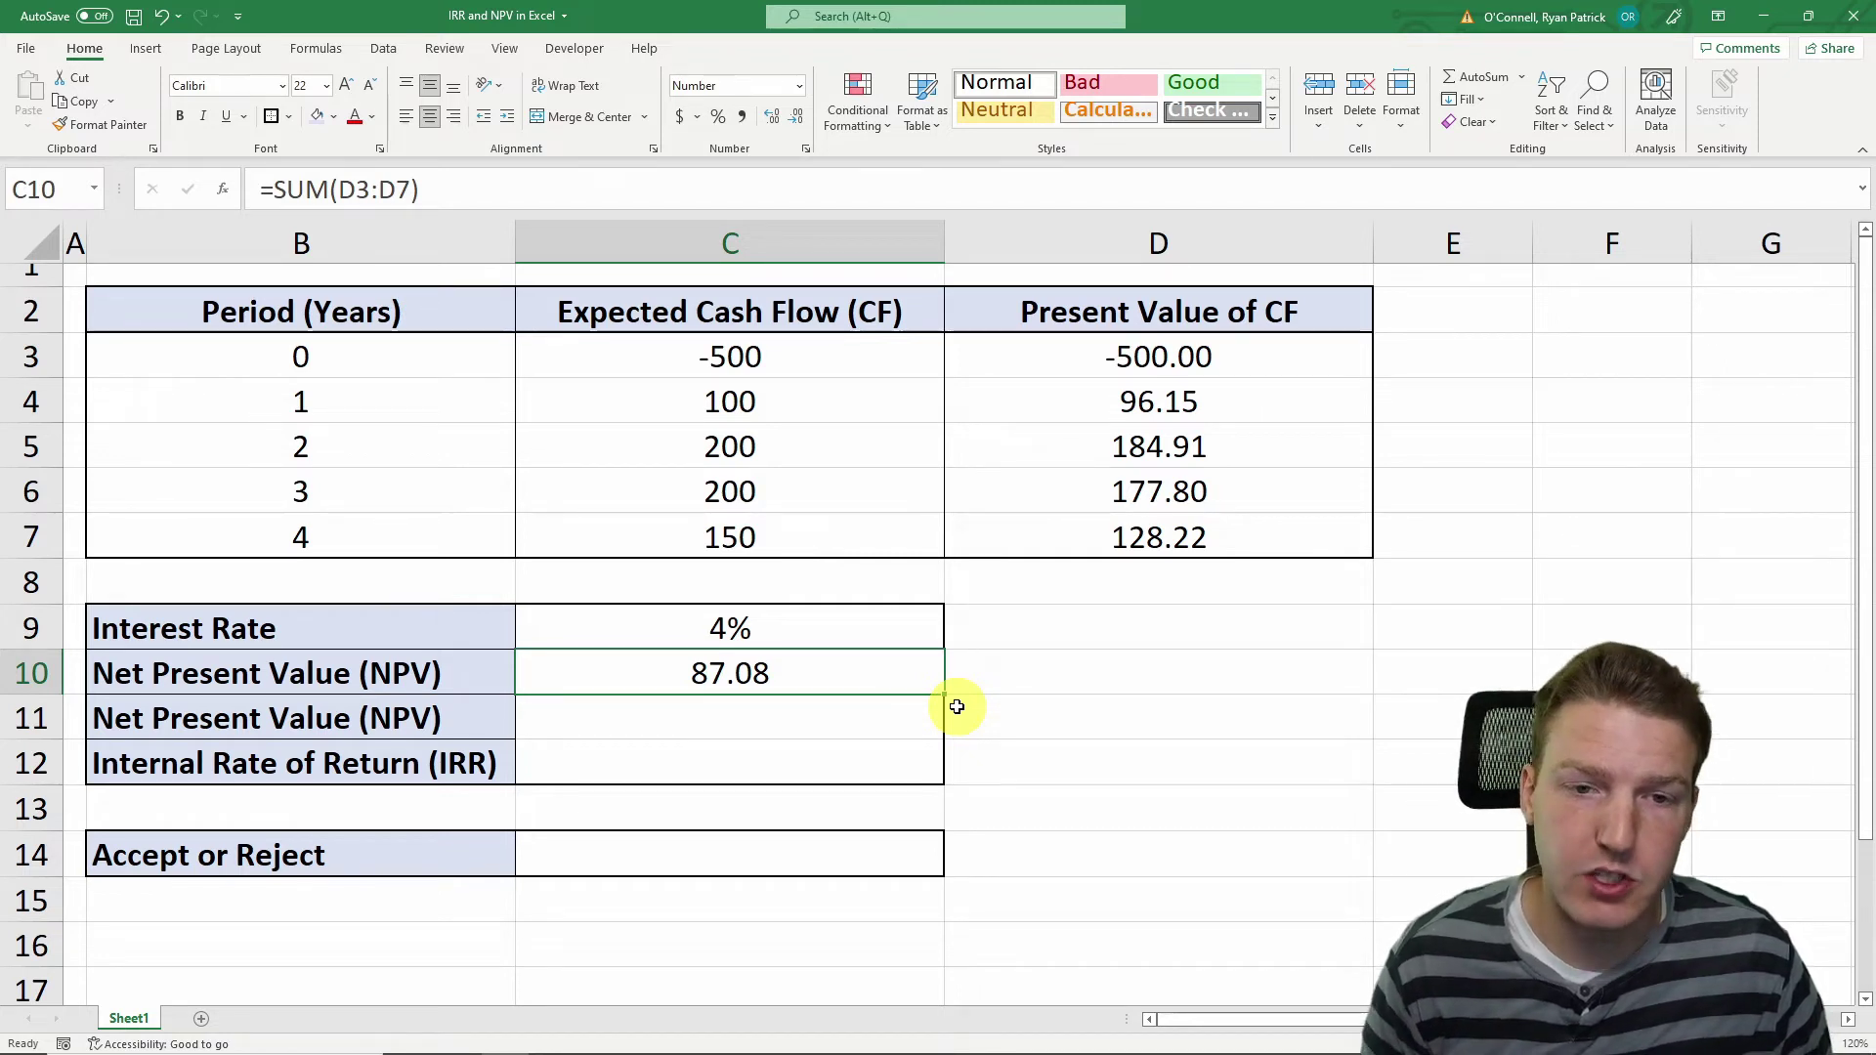
pyautogui.click(554, 755)
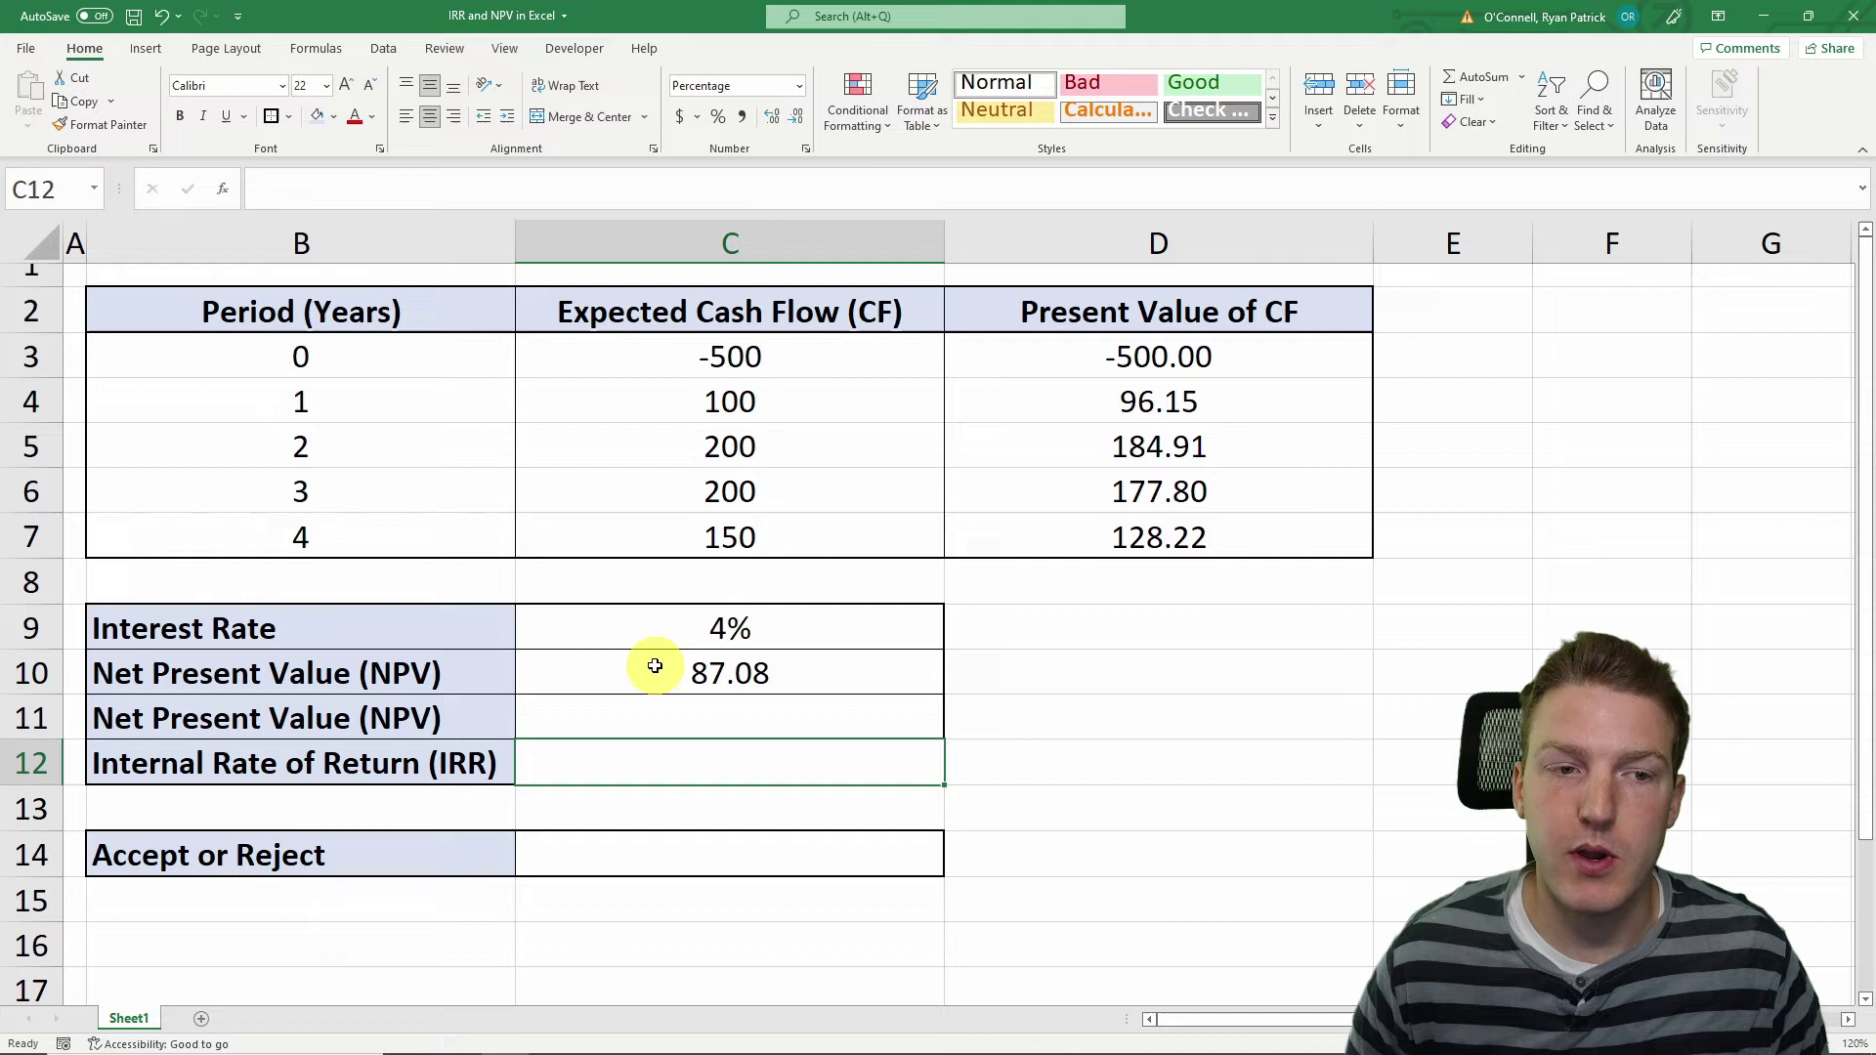
pyautogui.click(684, 629)
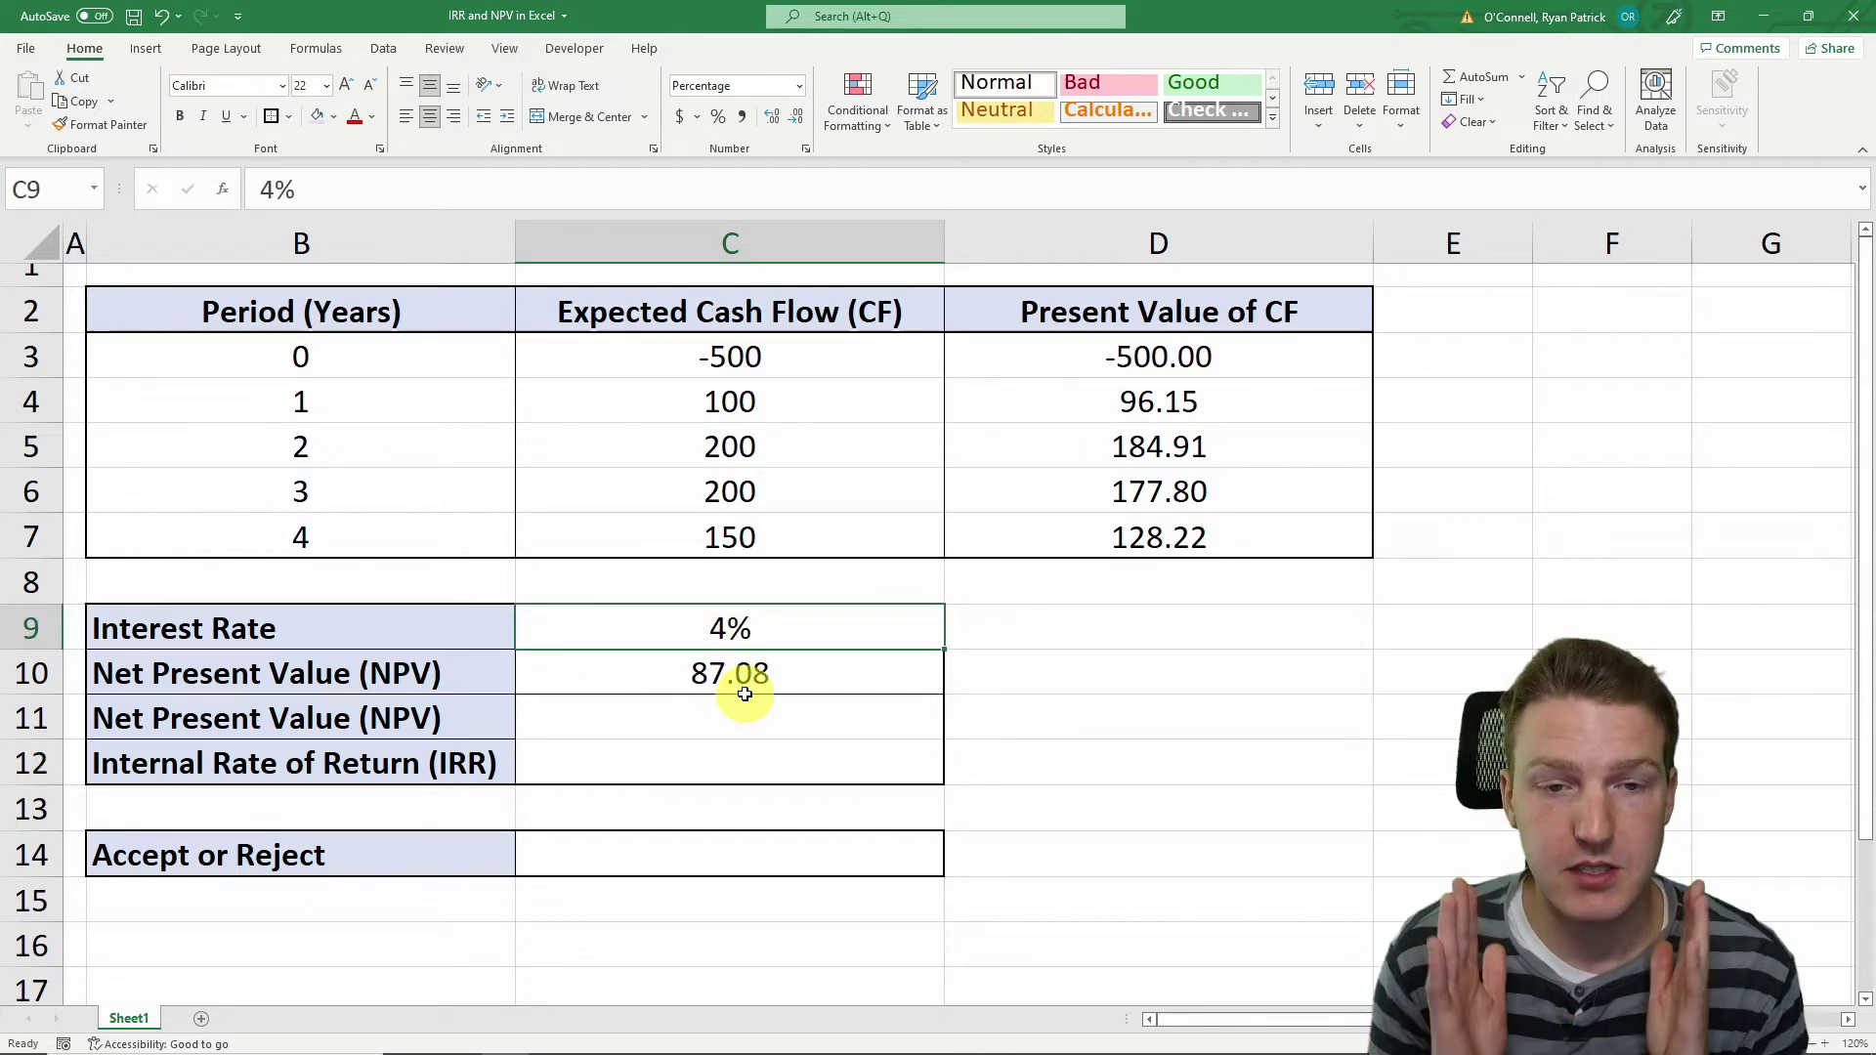
pyautogui.click(661, 705)
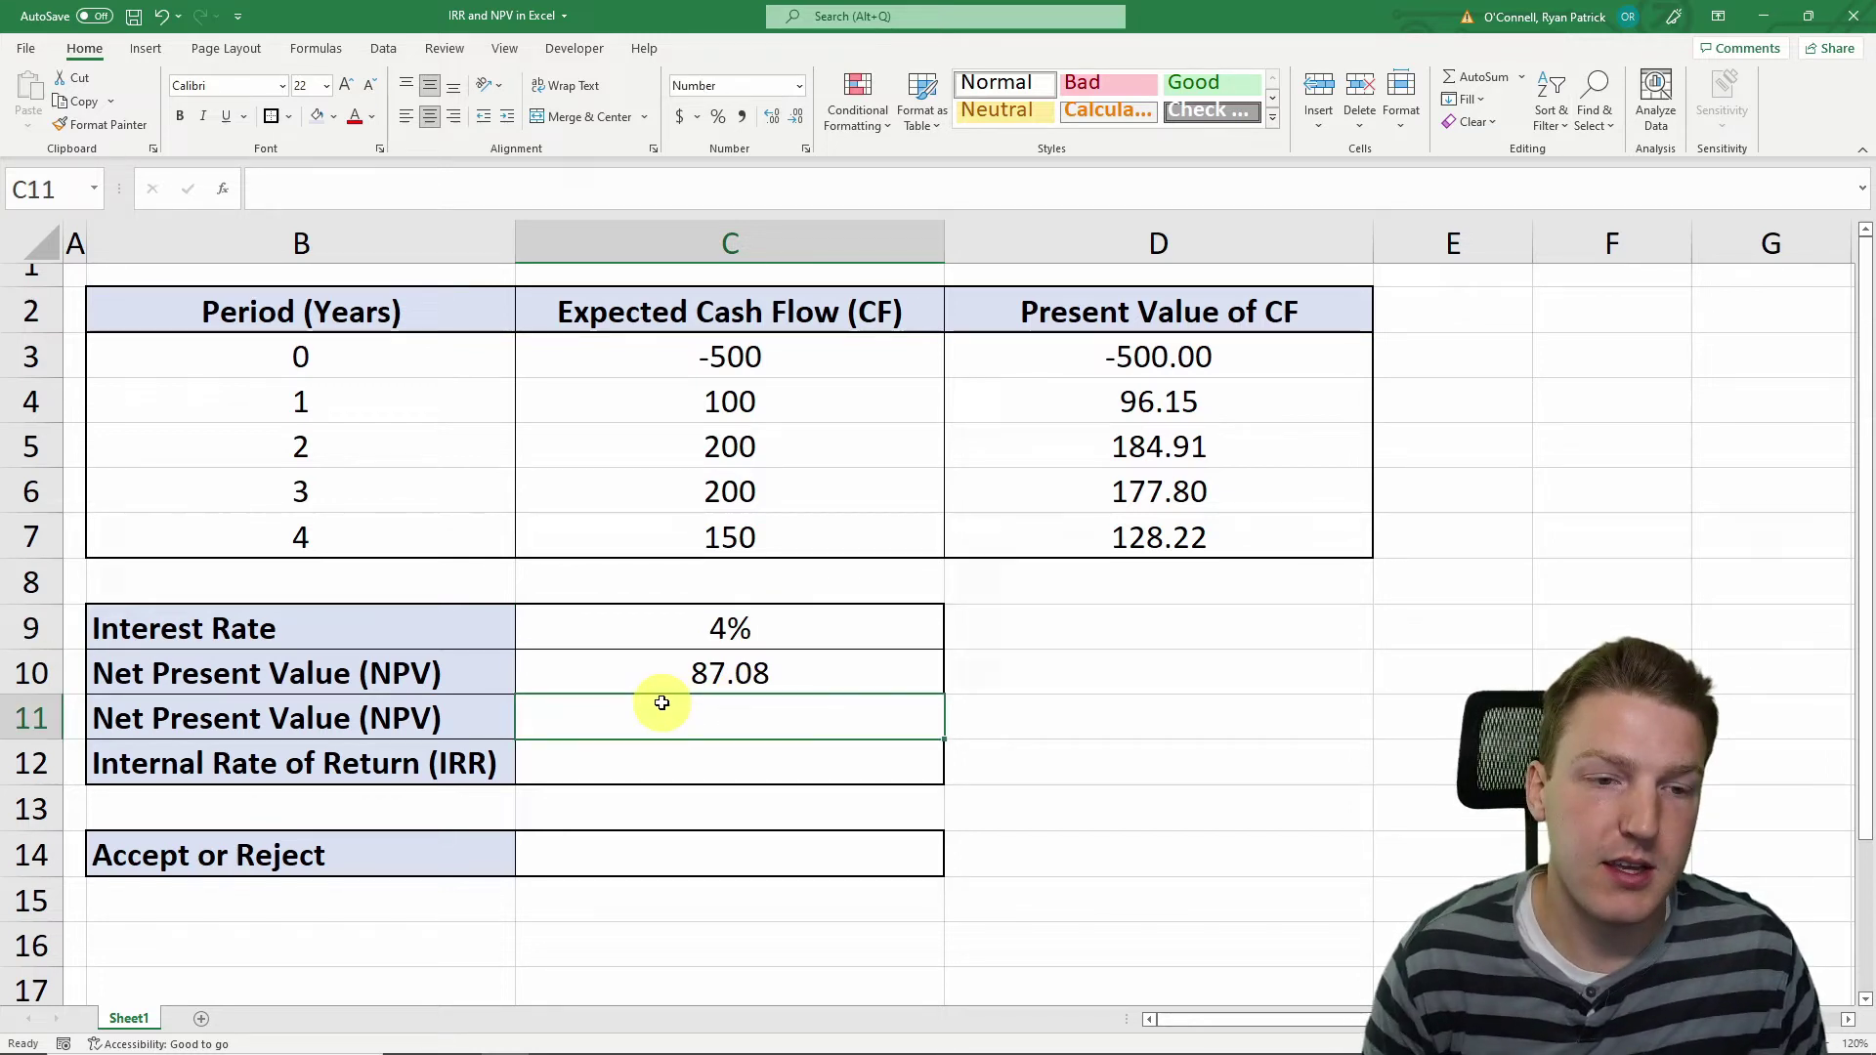
# Enter =C3+NPV(C9,C4:C7) in C11, matching the summed NPV of 87.08
pyautogui.write('=')
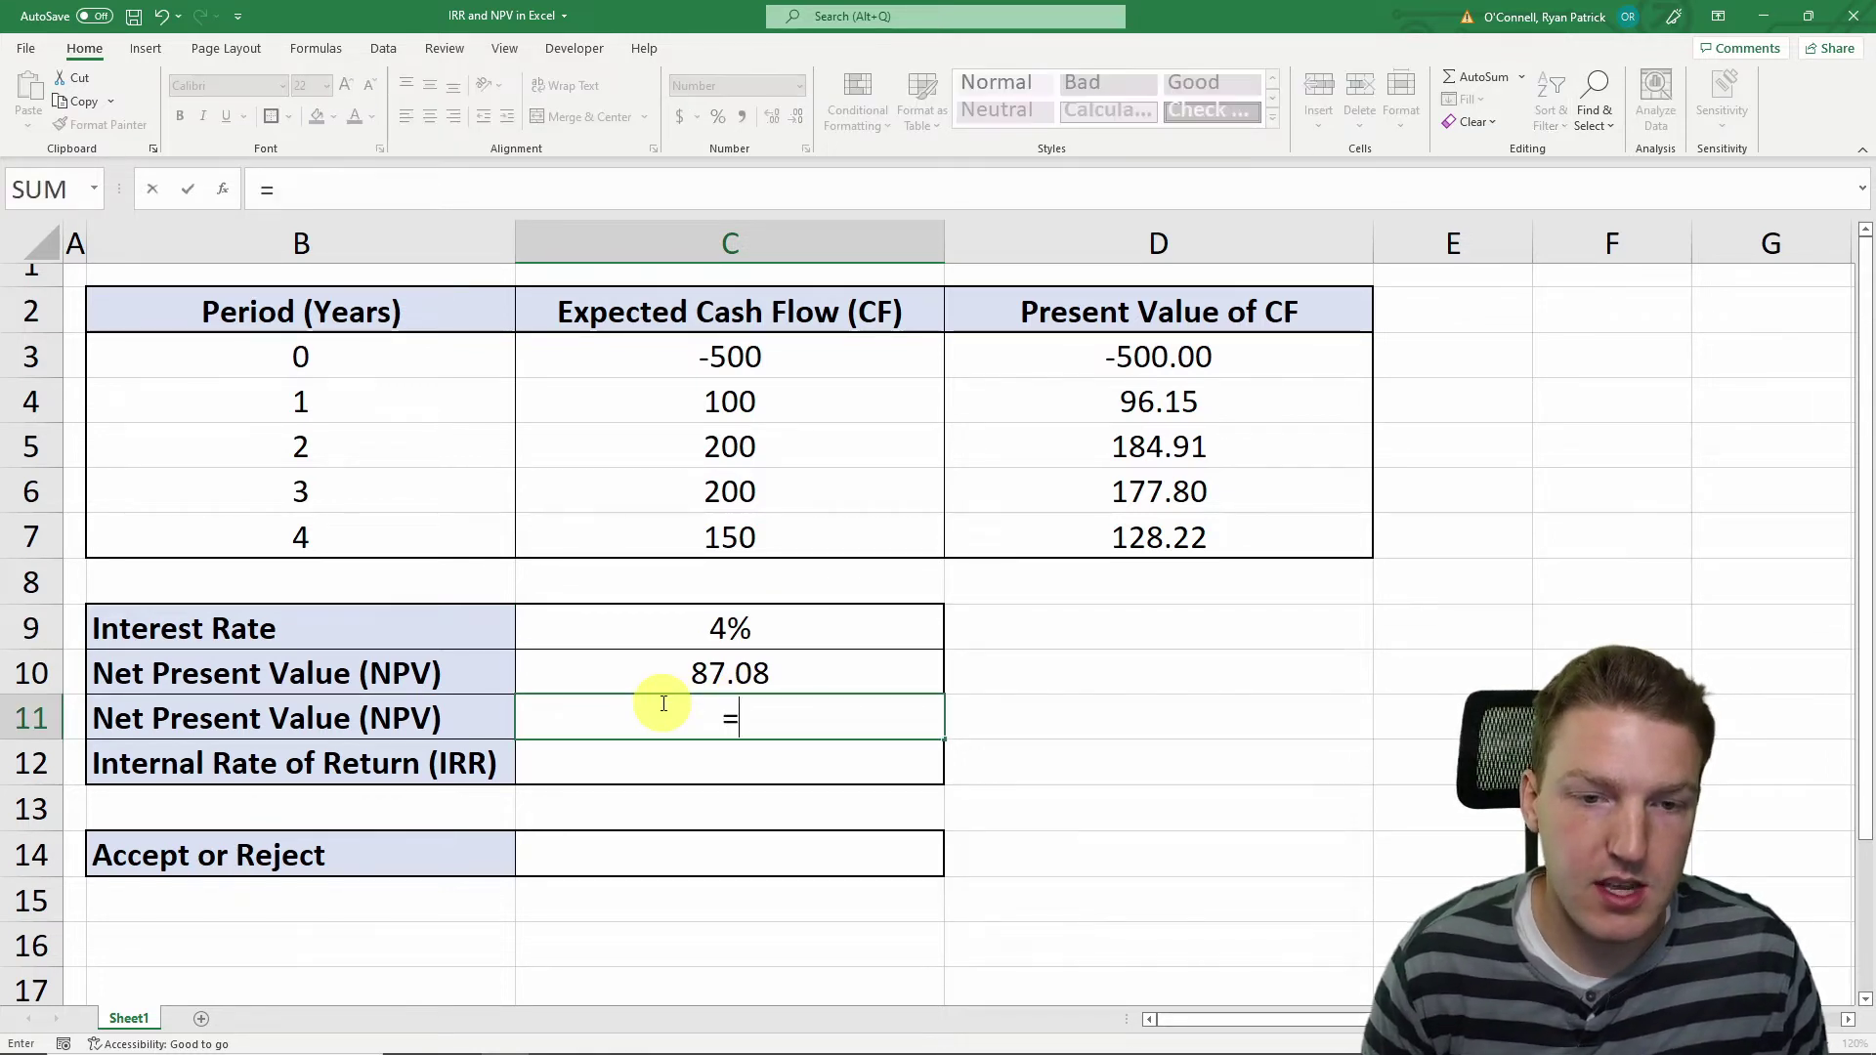
pyautogui.click(783, 364)
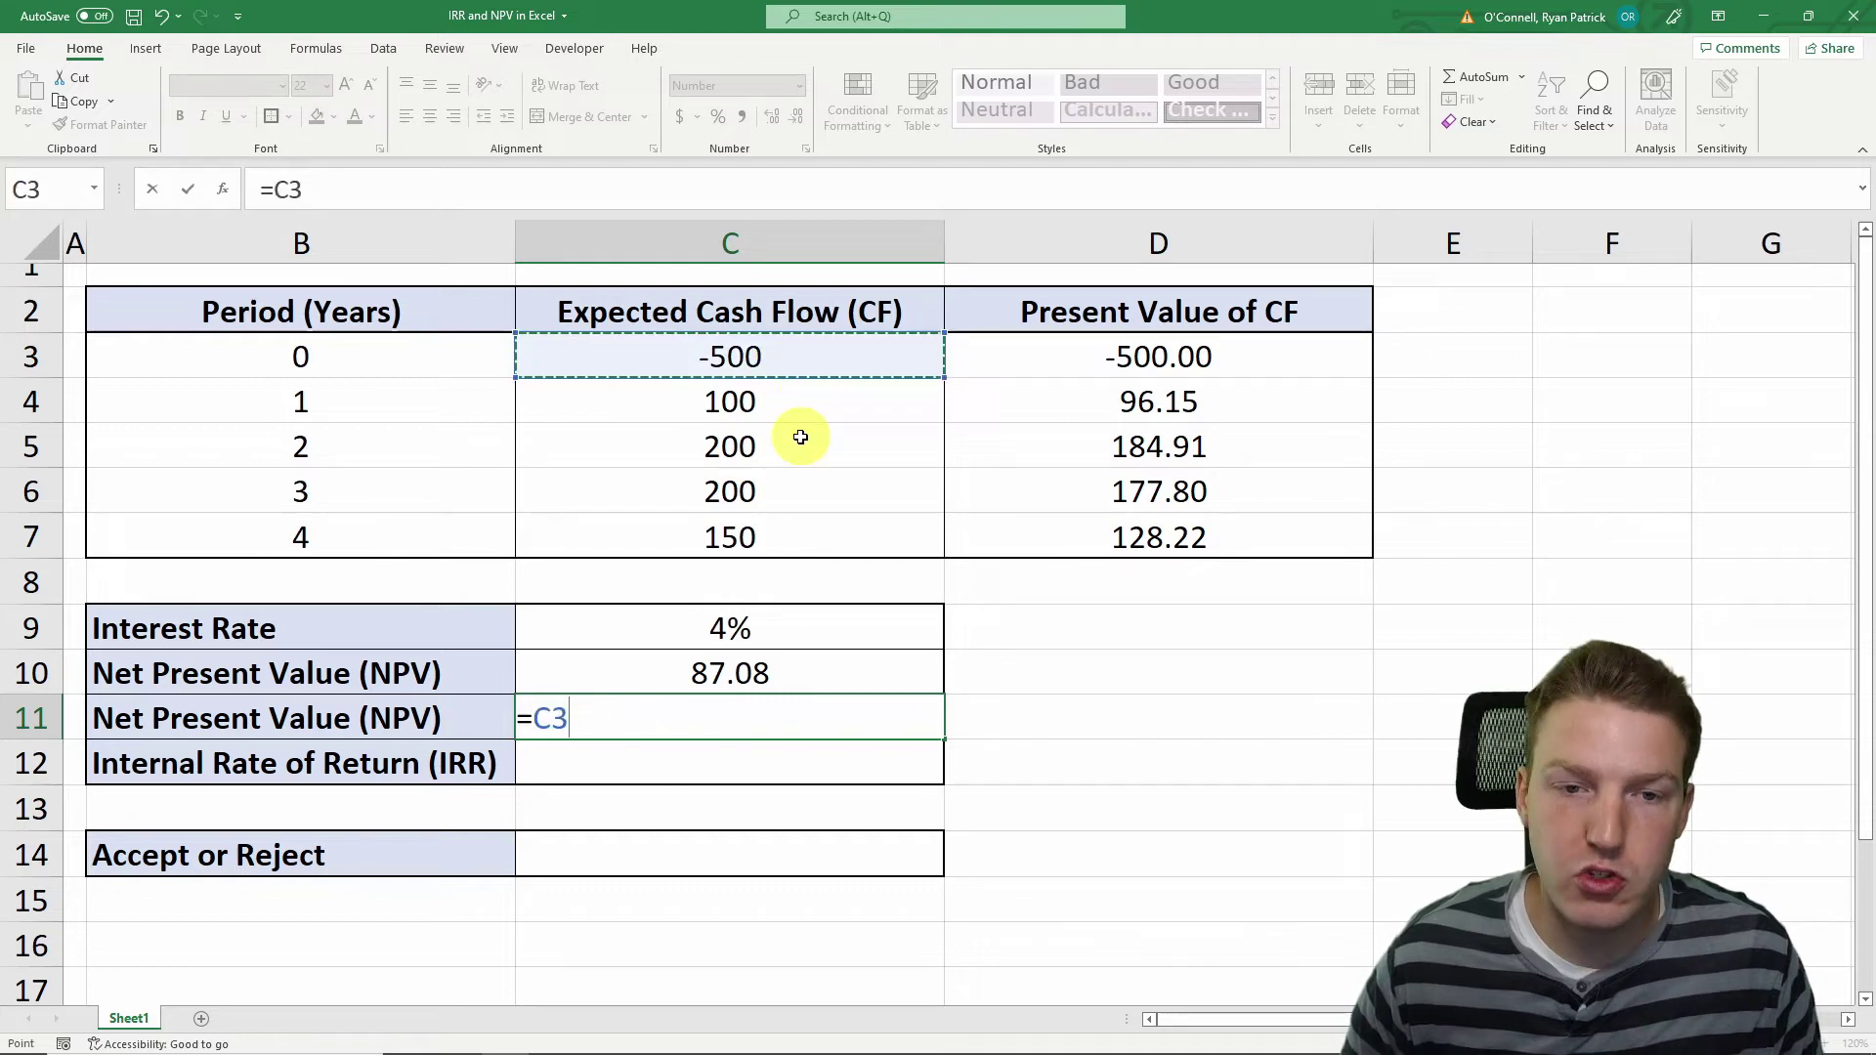
pyautogui.write('+npv')
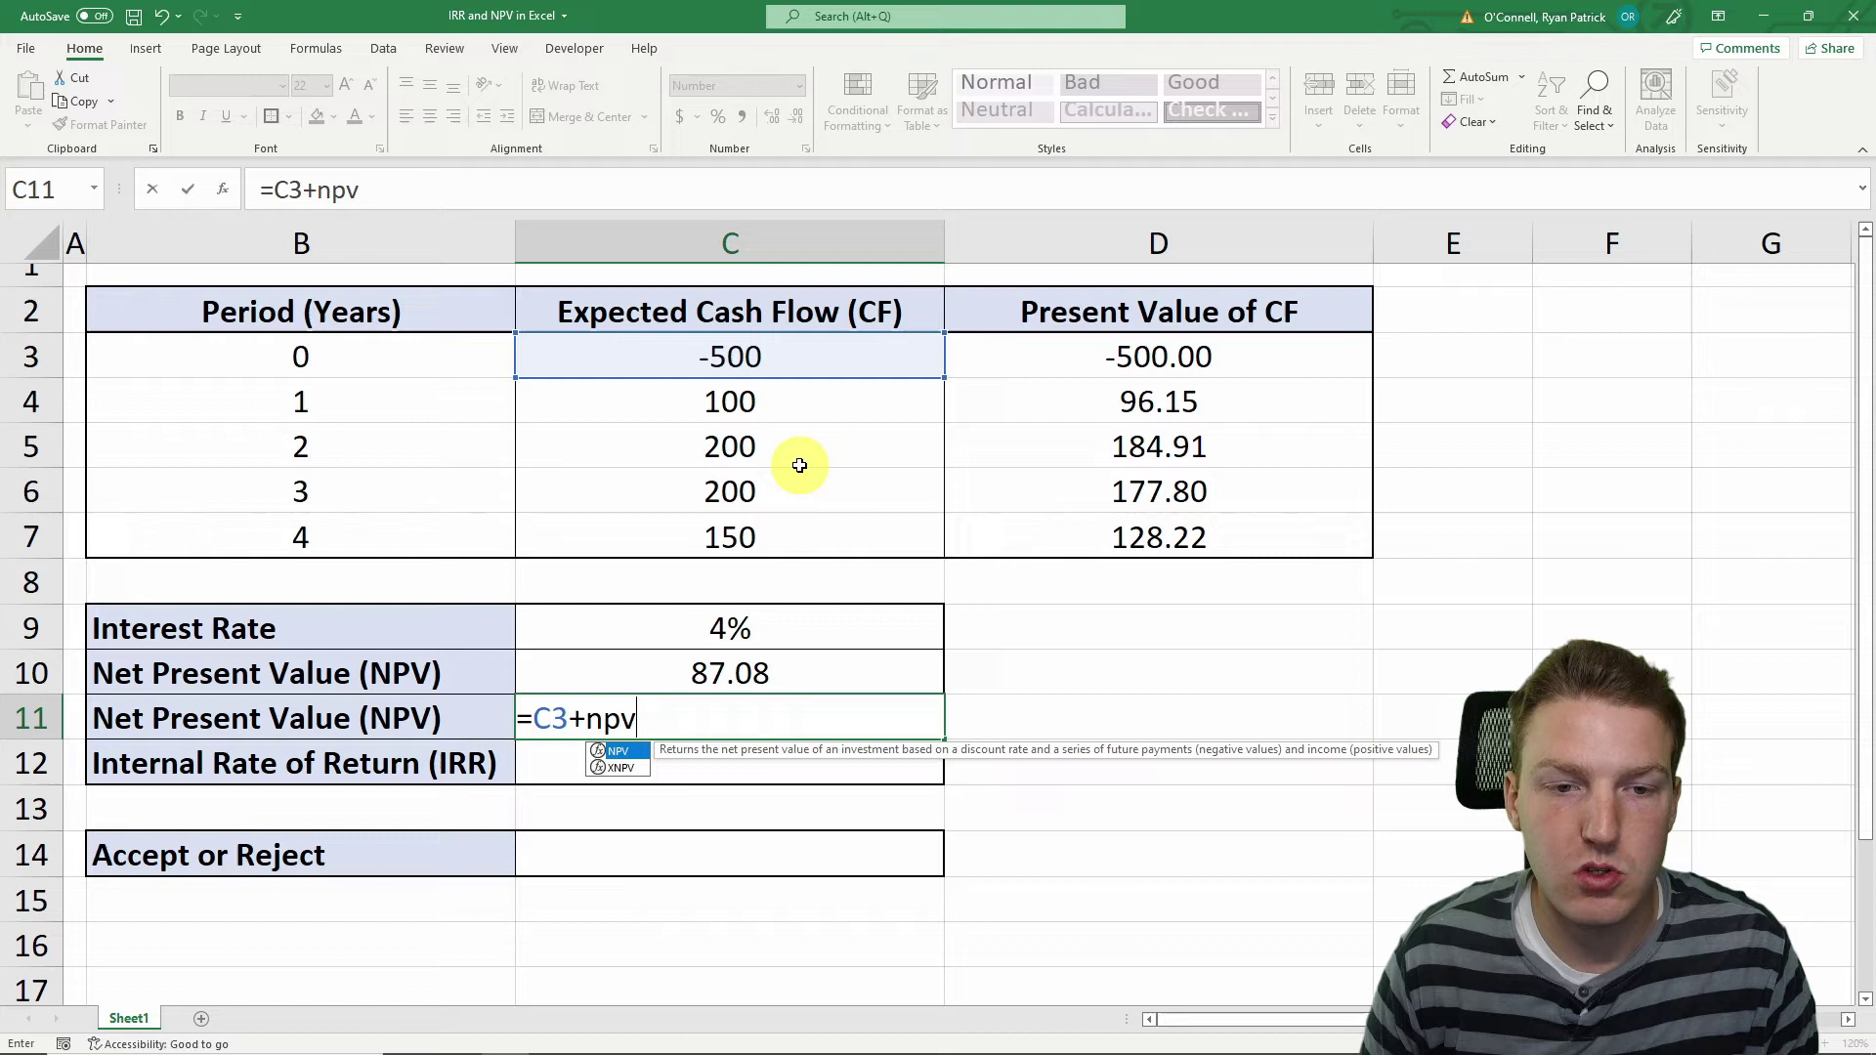
pyautogui.write('(')
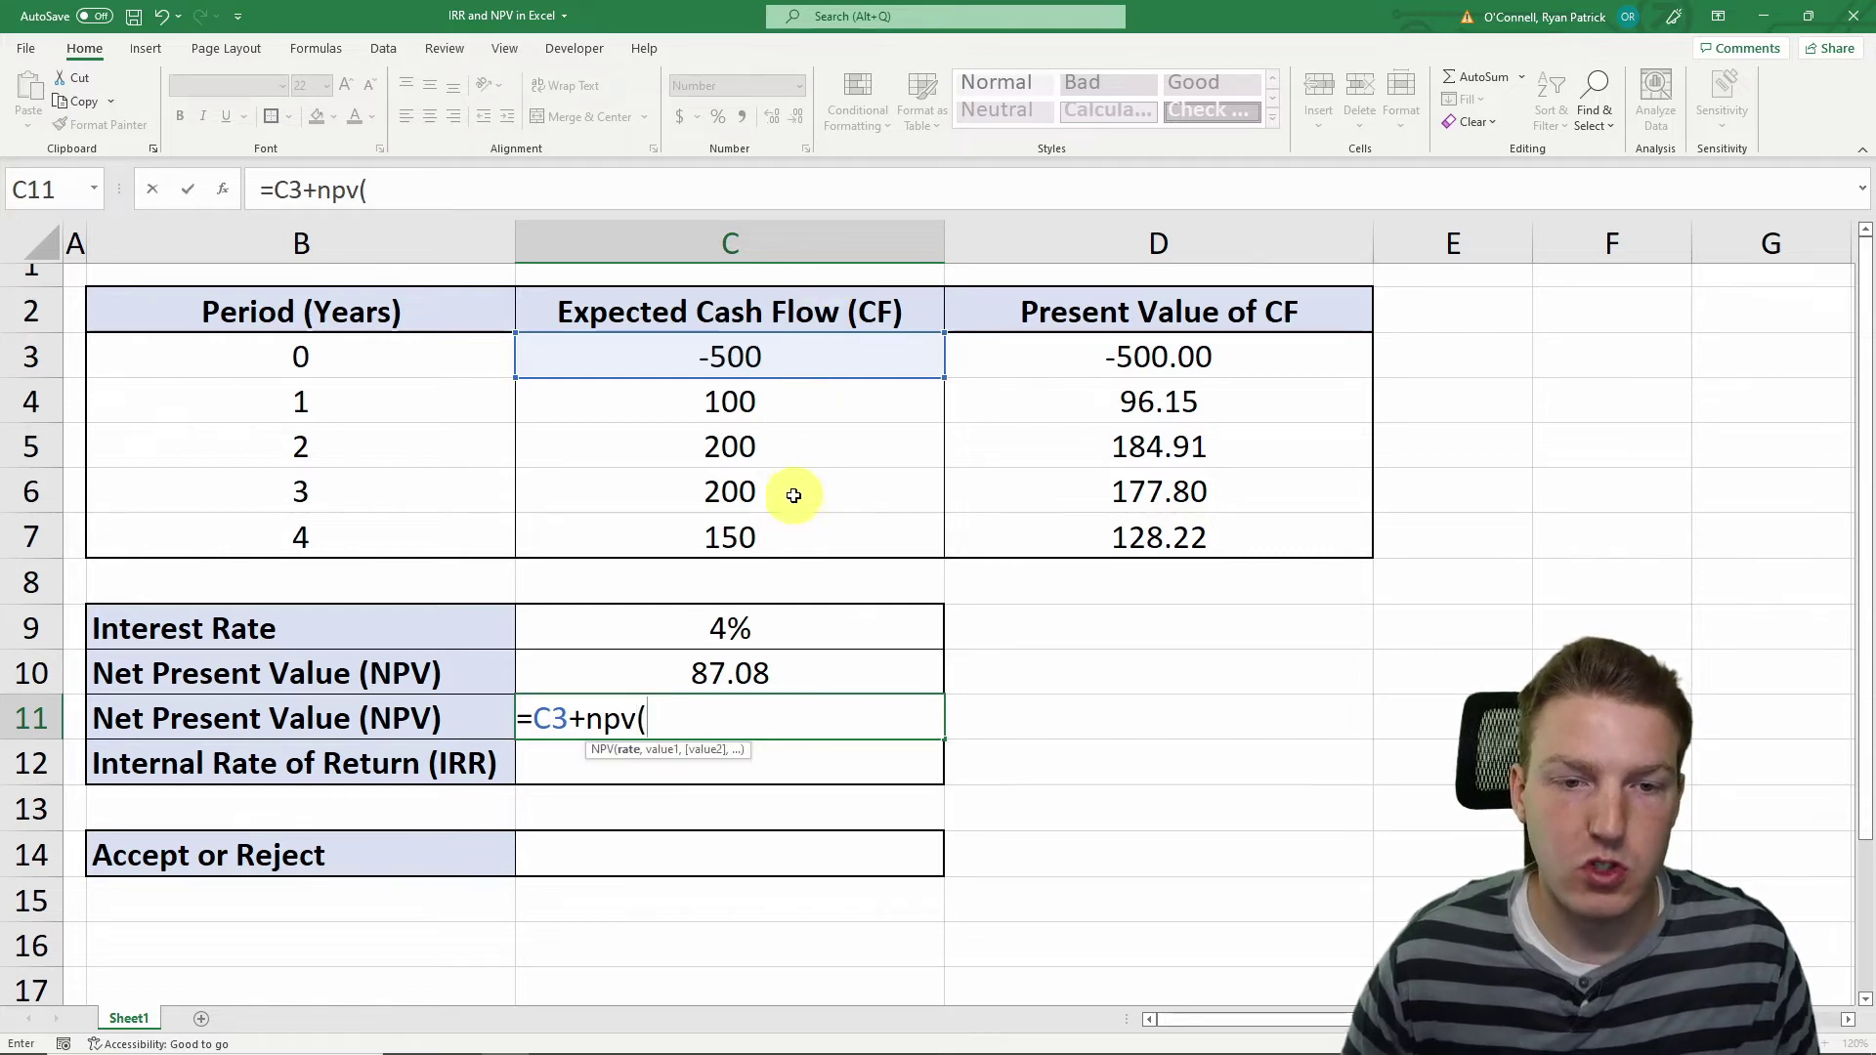
pyautogui.click(726, 626)
pyautogui.write(',')
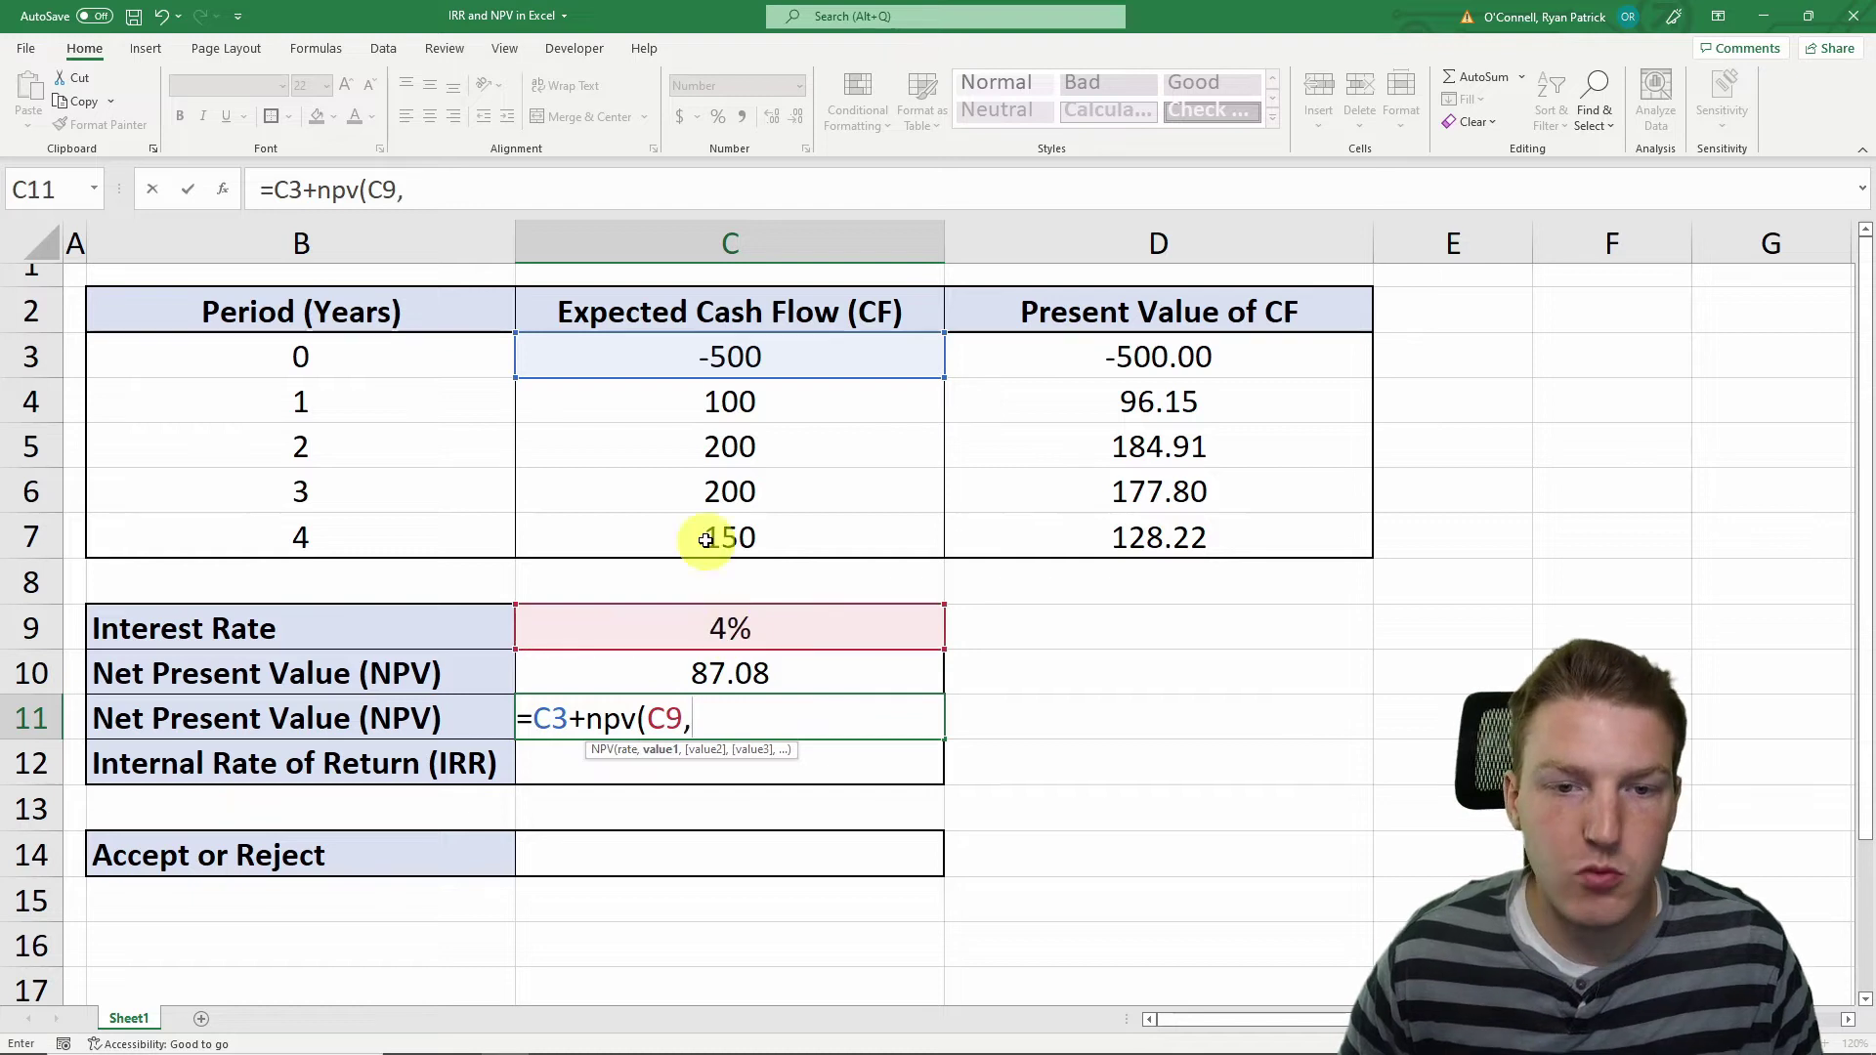
pyautogui.moveTo(731, 401); pyautogui.dragTo(730, 532)
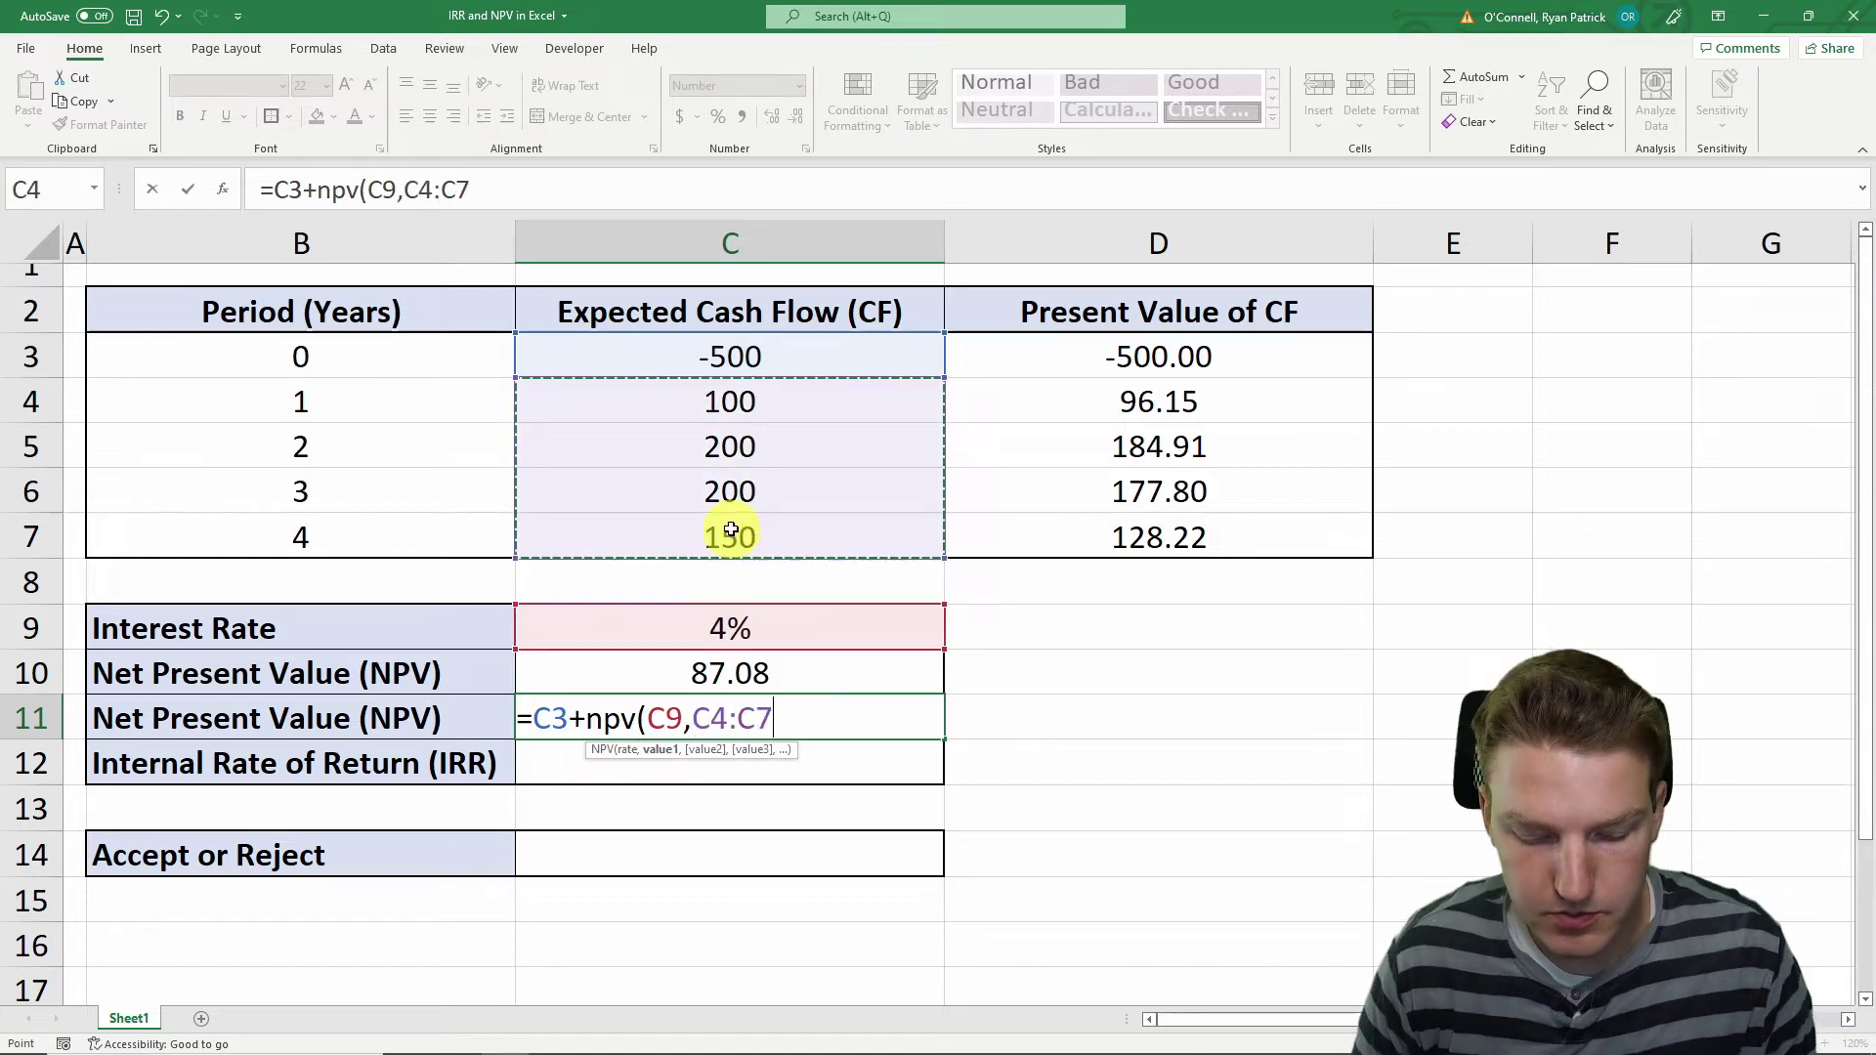
pyautogui.write(')')
pyautogui.press('Return')
pyautogui.moveTo(811, 674)
pyautogui.mouseDown()
pyautogui.moveTo(833, 662)
pyautogui.moveTo(833, 704)
pyautogui.mouseUp()
pyautogui.click(1175, 621)
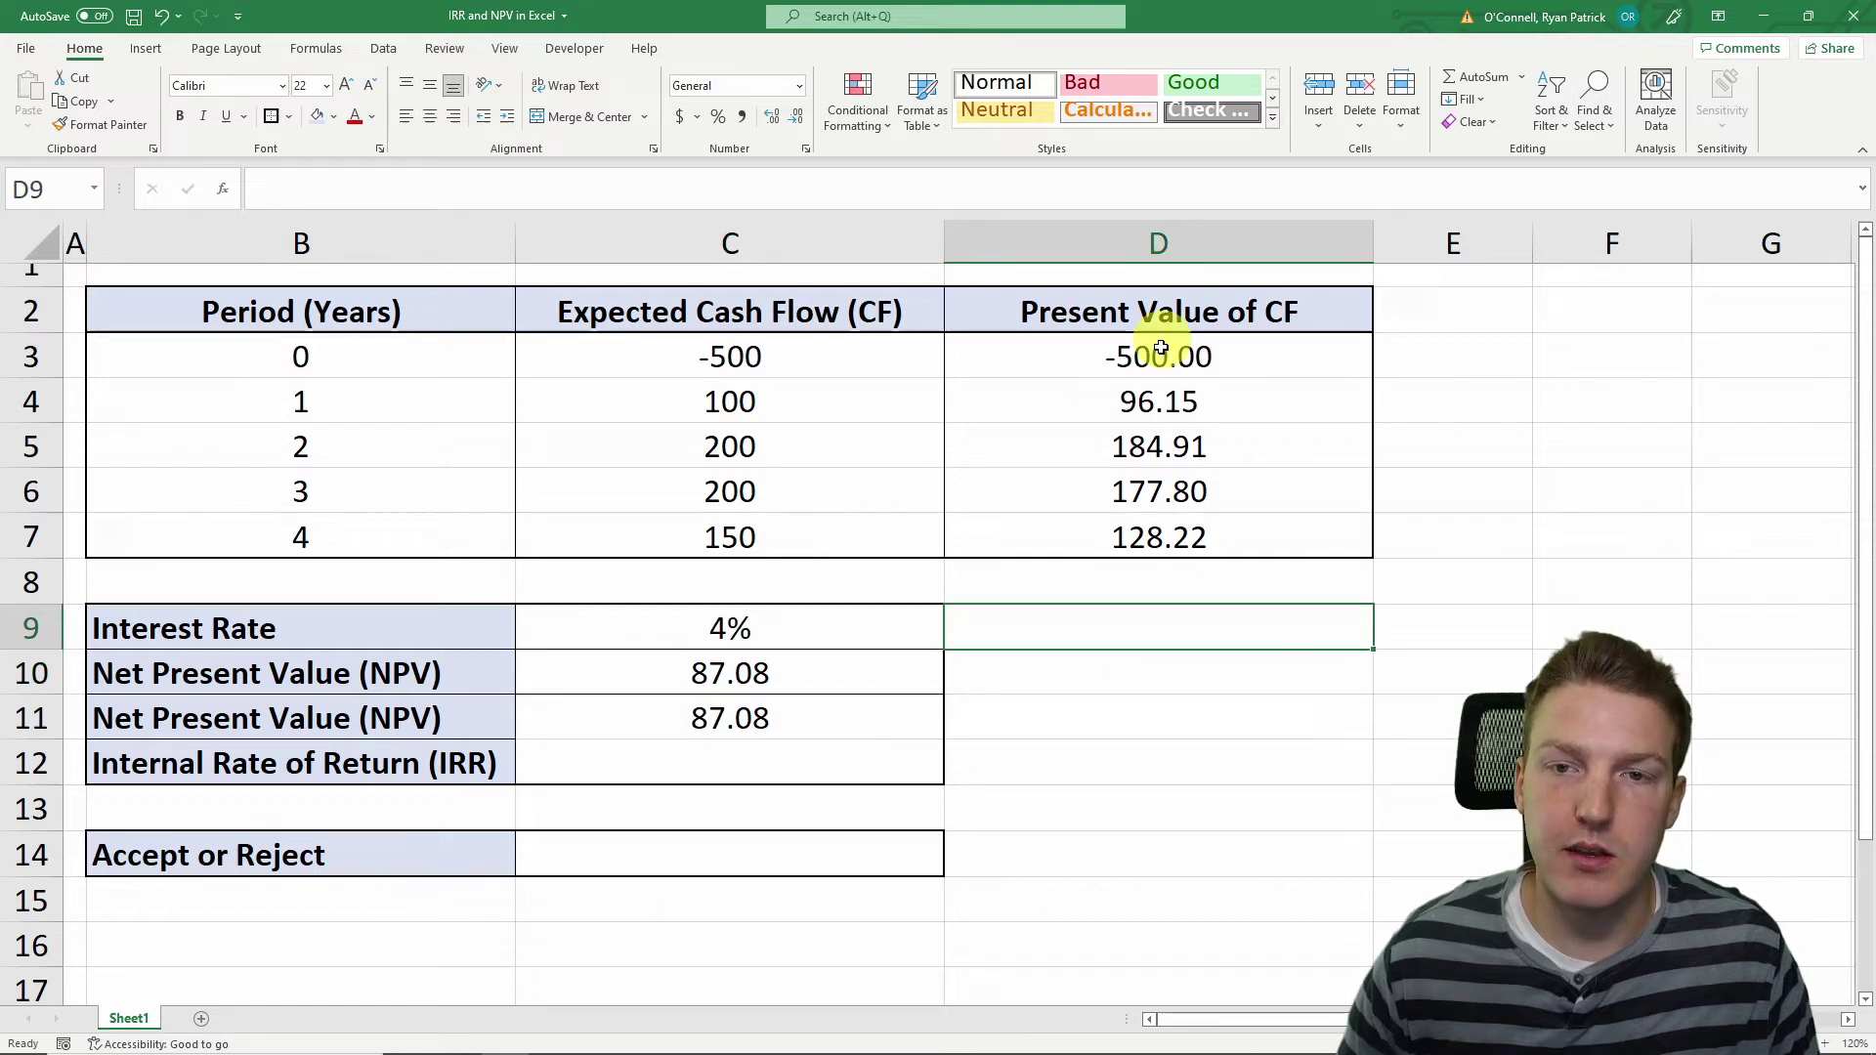
pyautogui.click(734, 687)
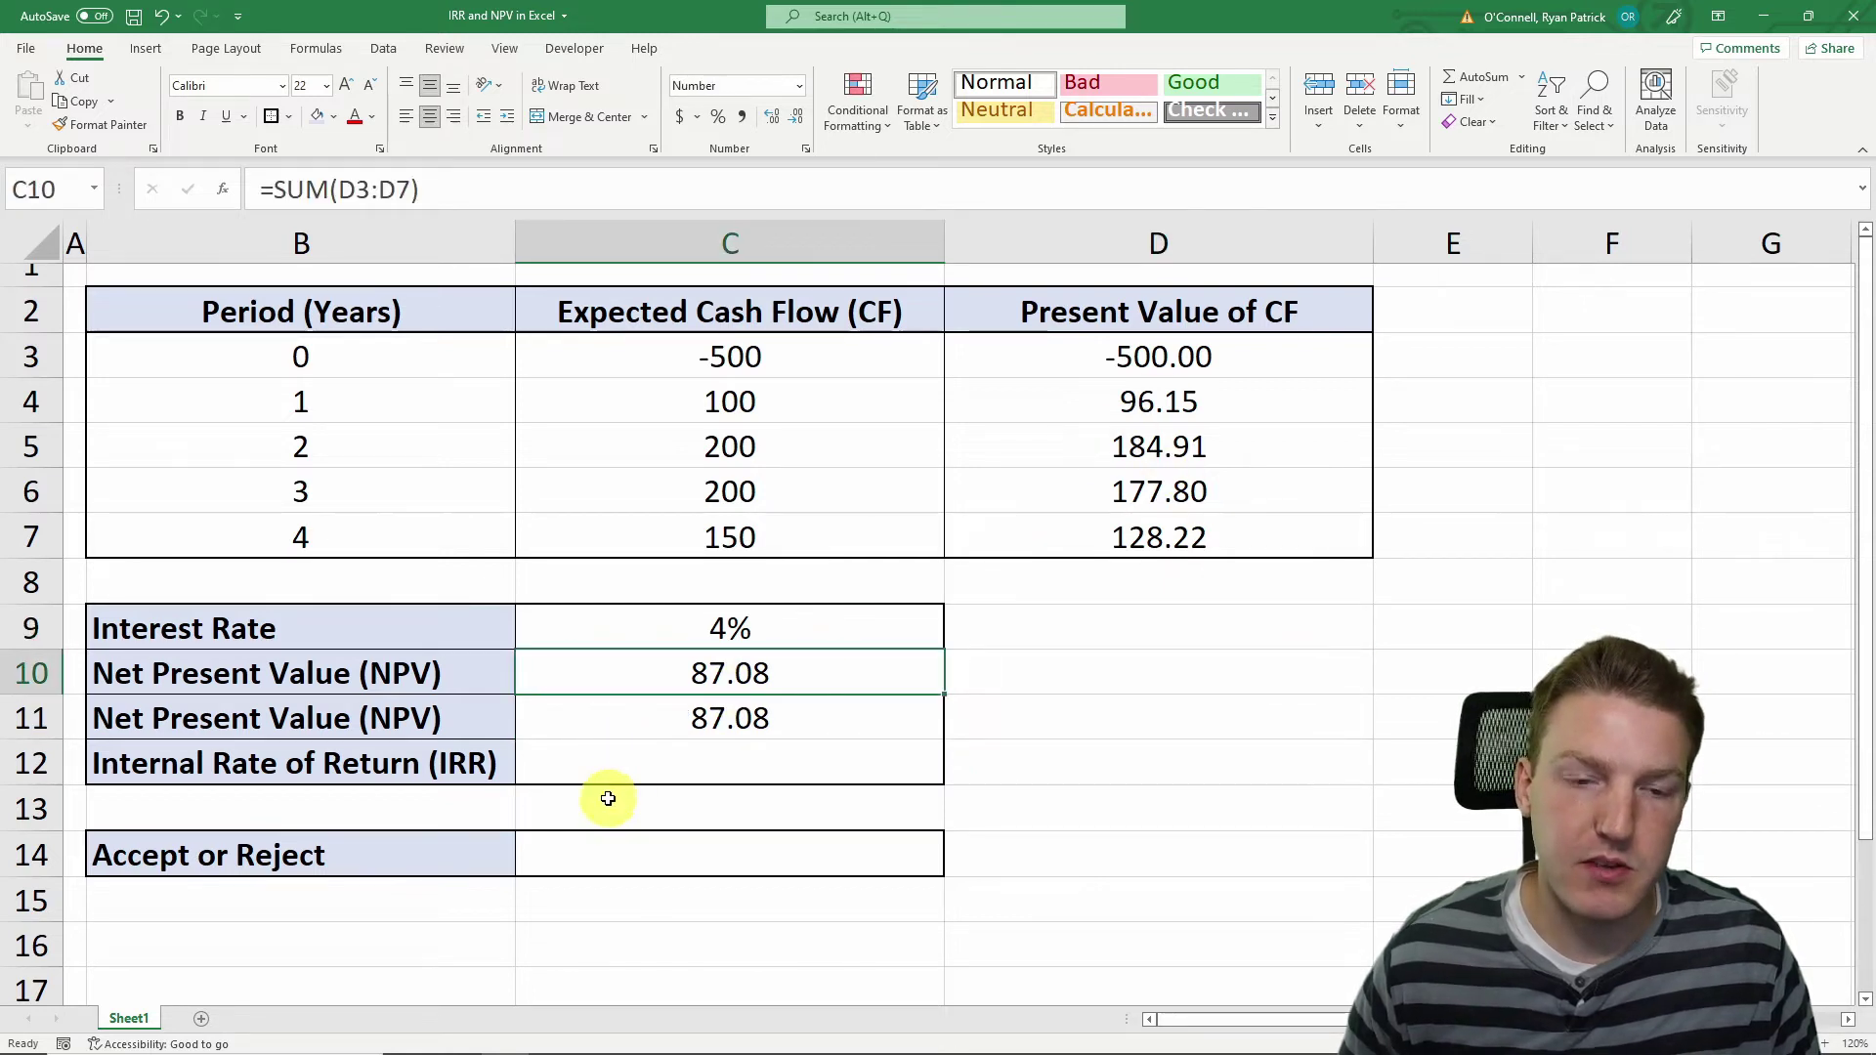
# Enter =IRR(C3:C7) in C12, giving an internal rate of return of 10.78%
pyautogui.click(575, 759)
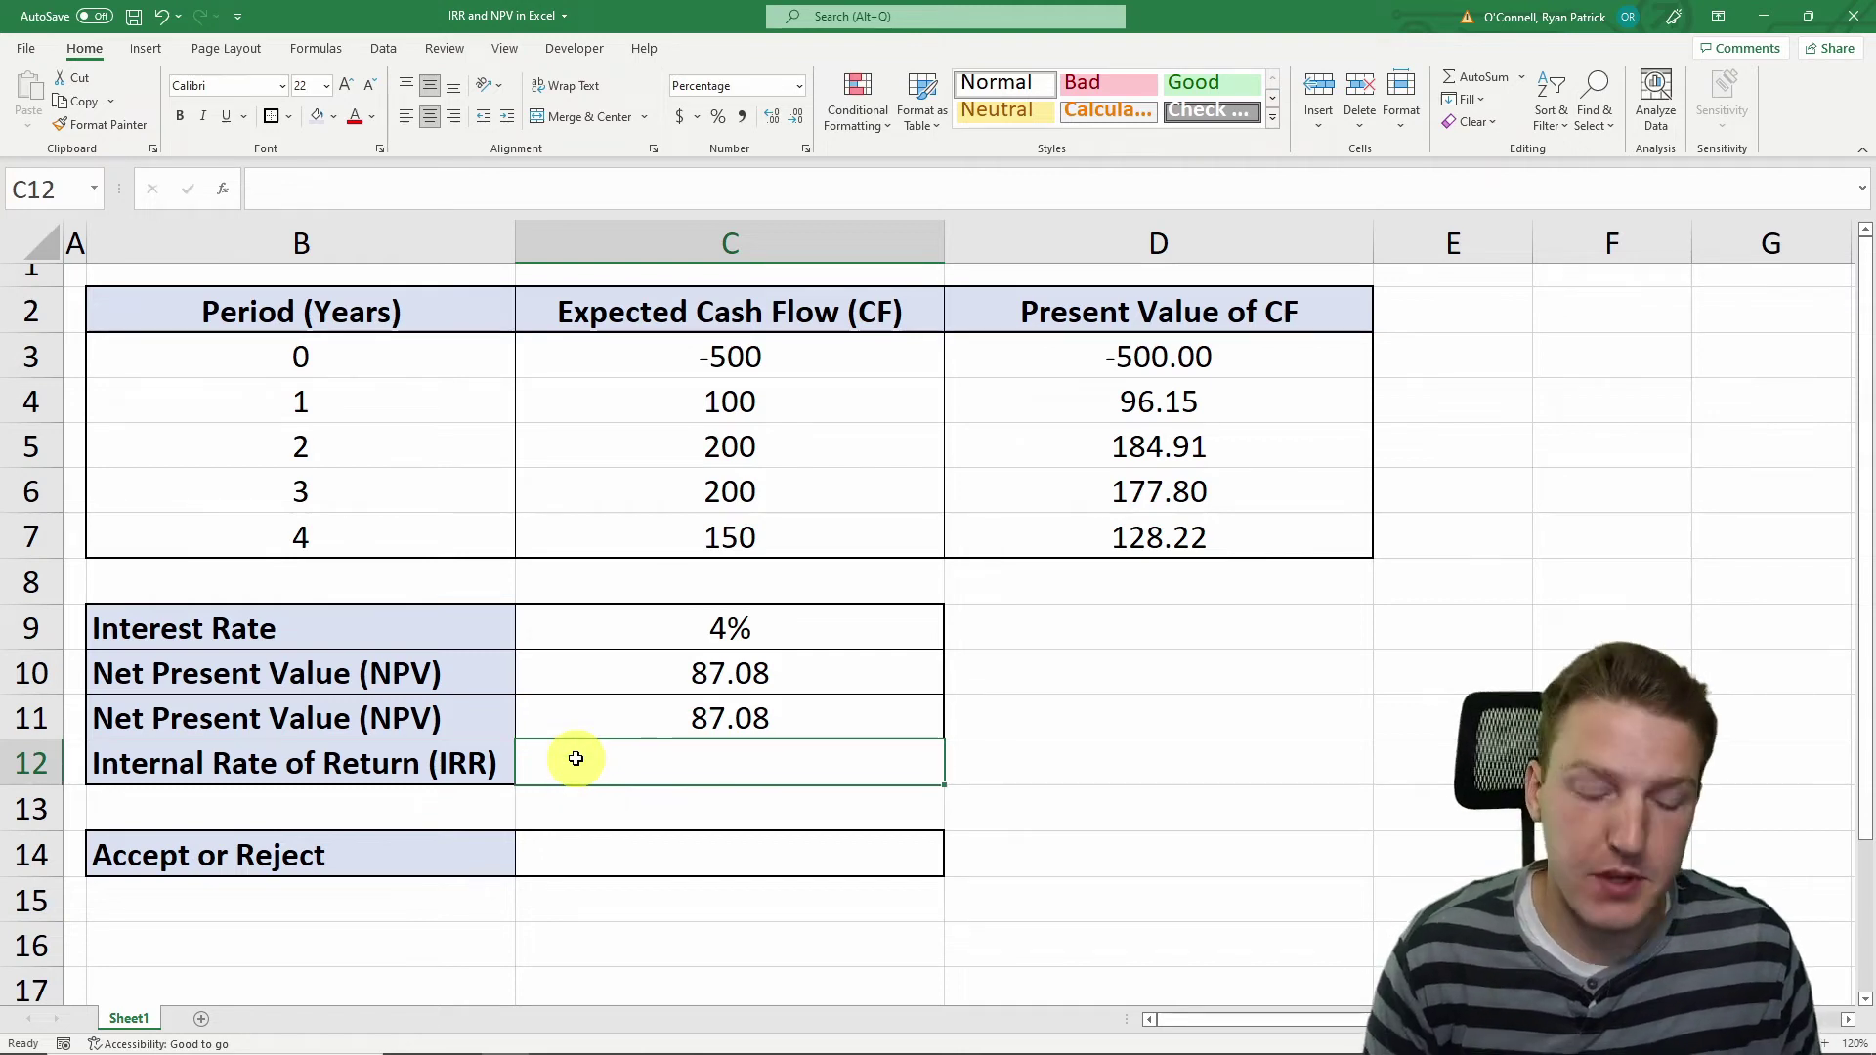
pyautogui.write('=')
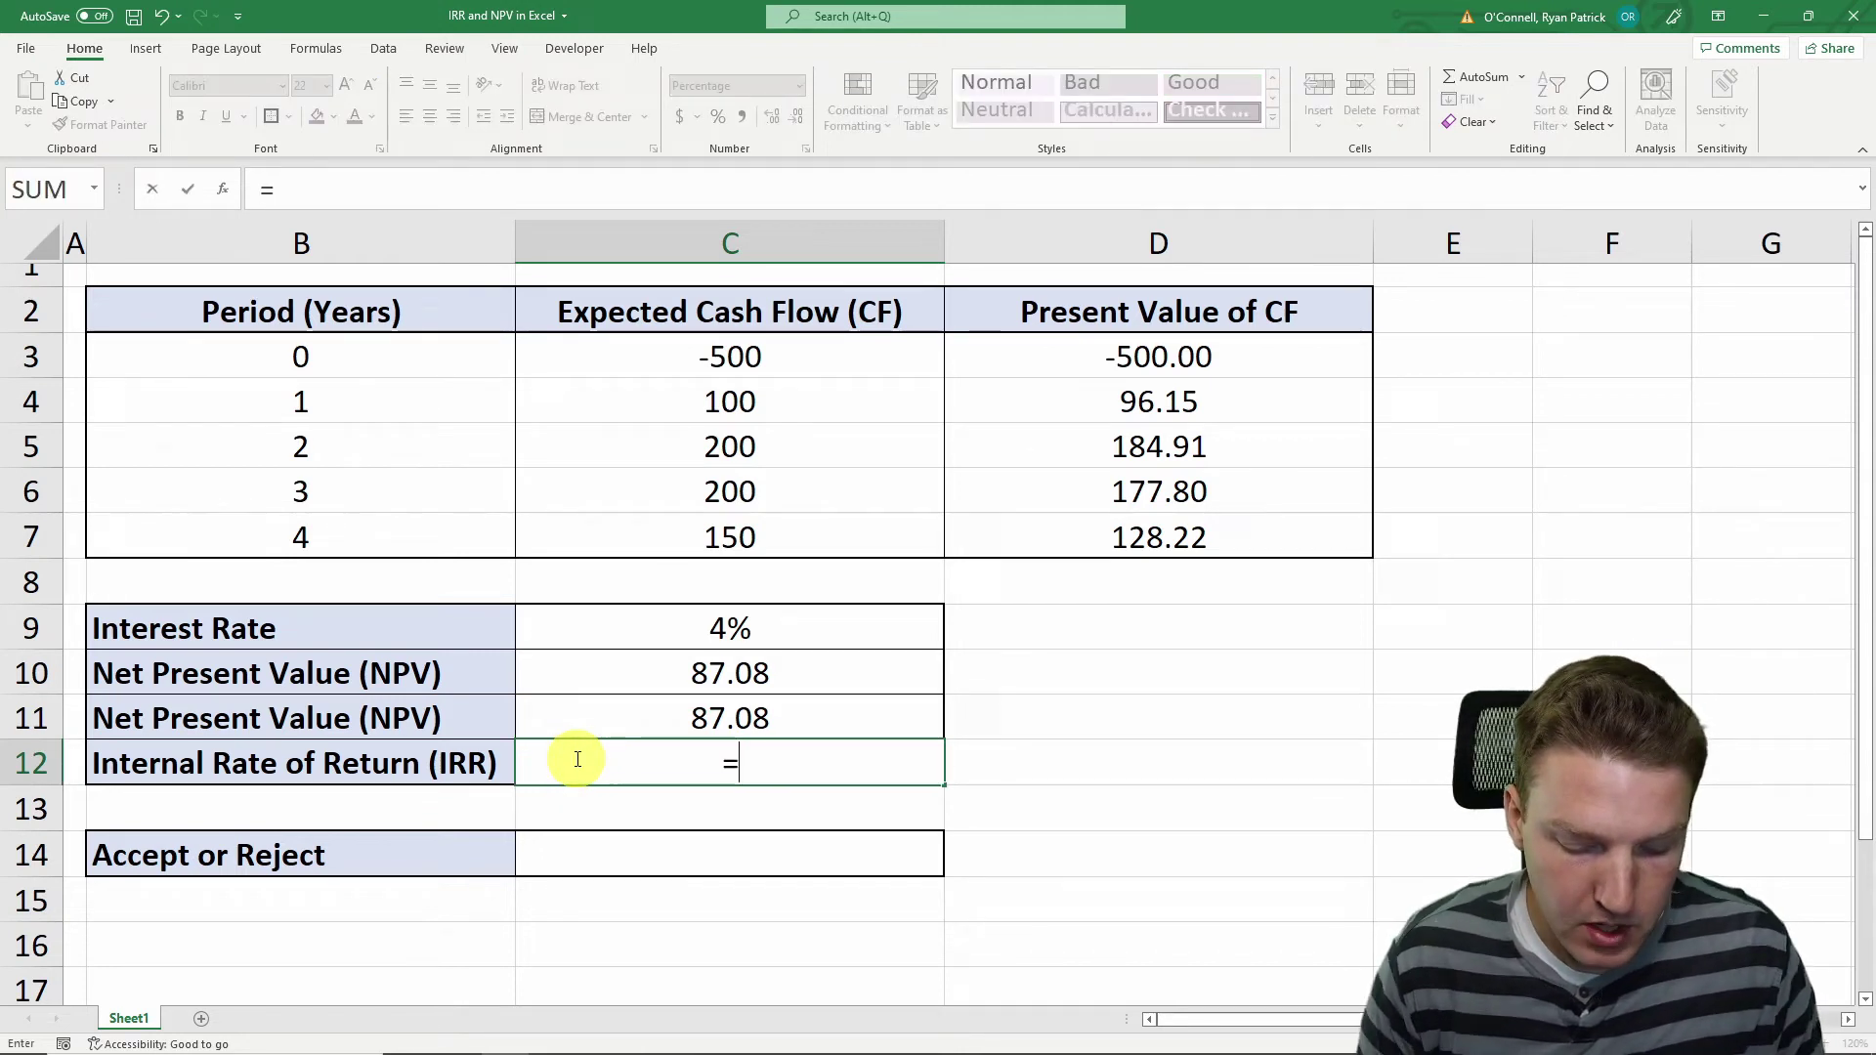
pyautogui.write('i')
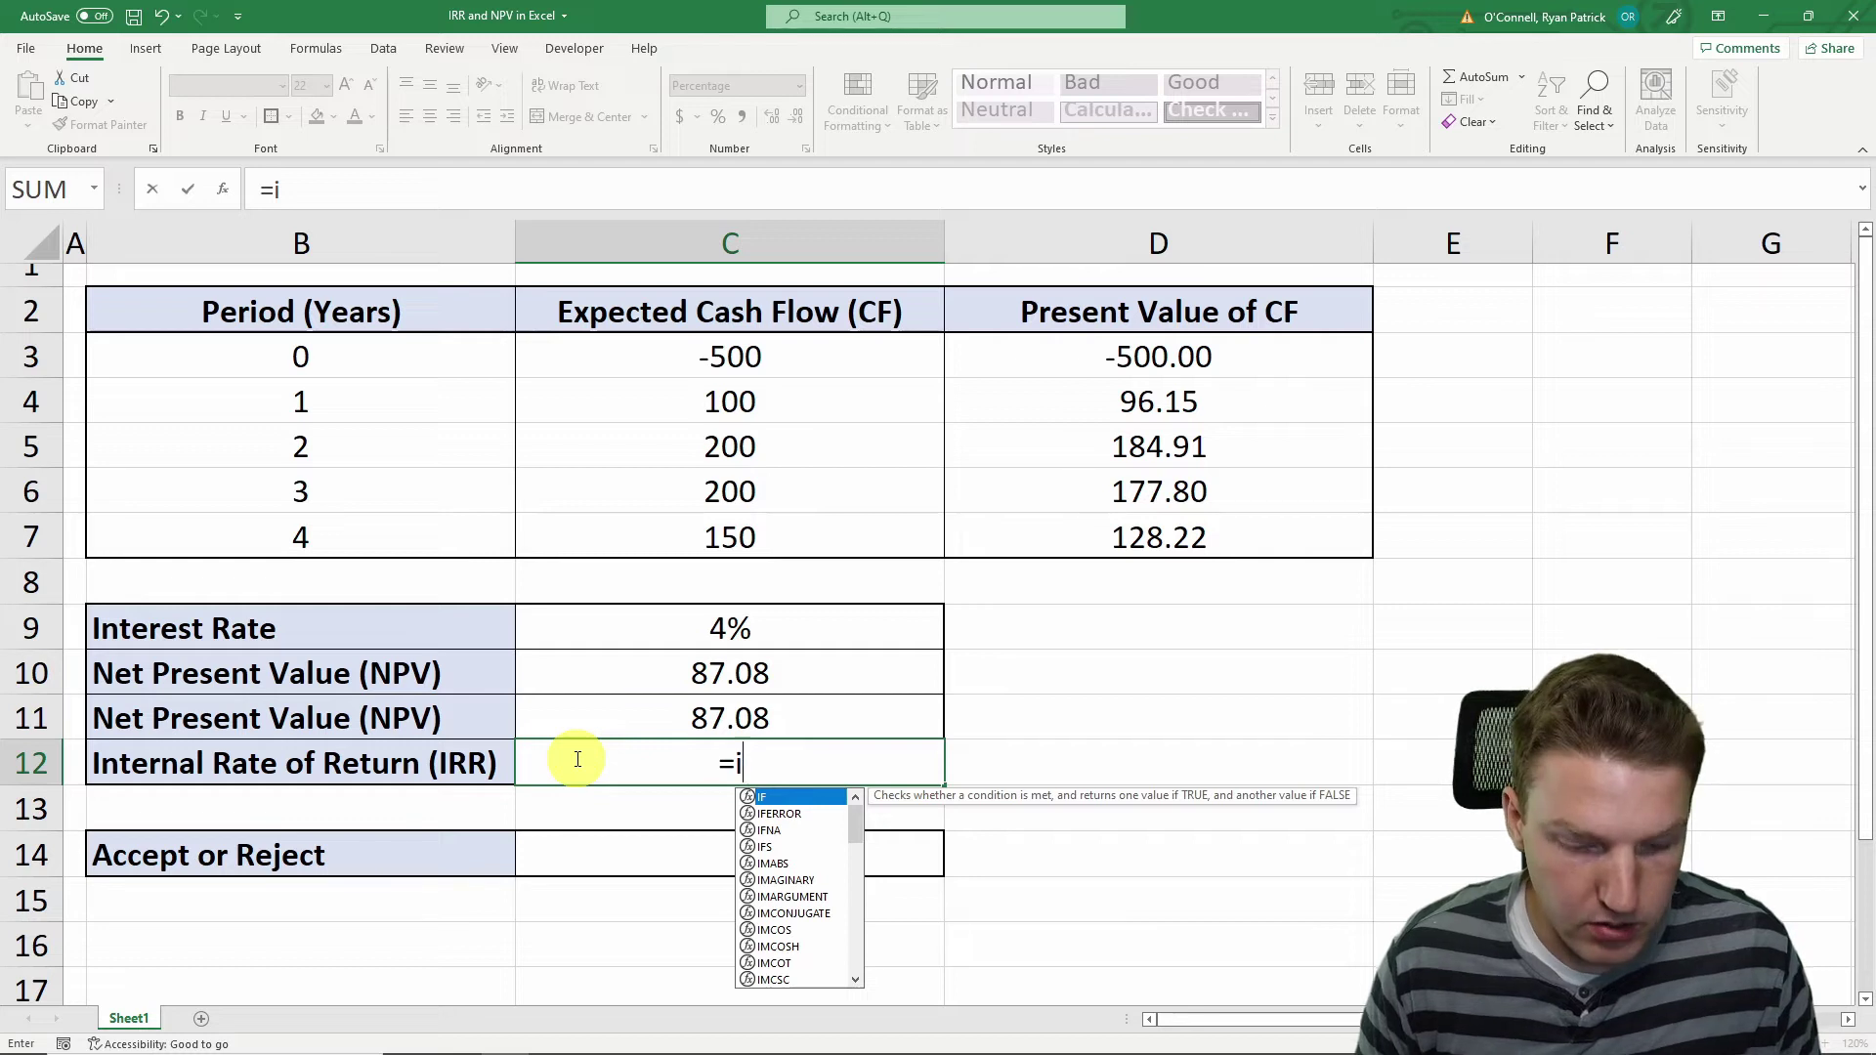
pyautogui.write('rr(')
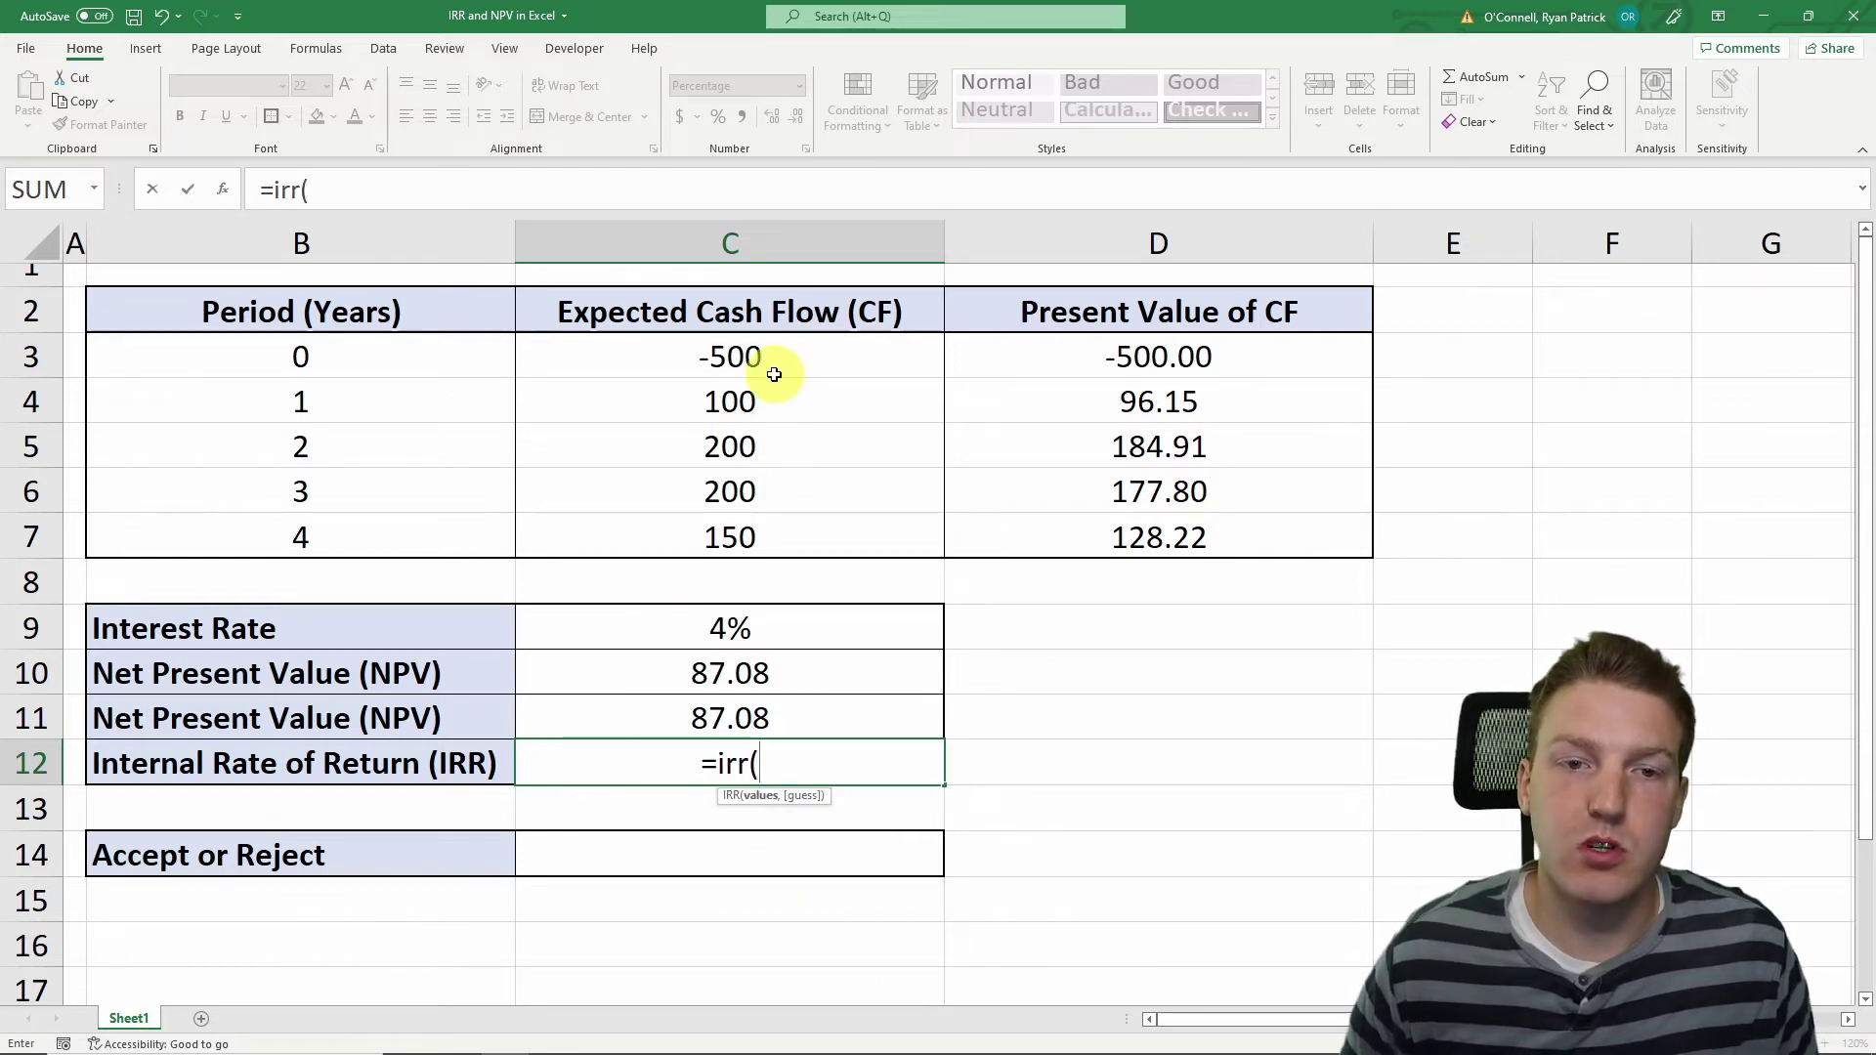
pyautogui.moveTo(762, 361); pyautogui.dragTo(733, 506)
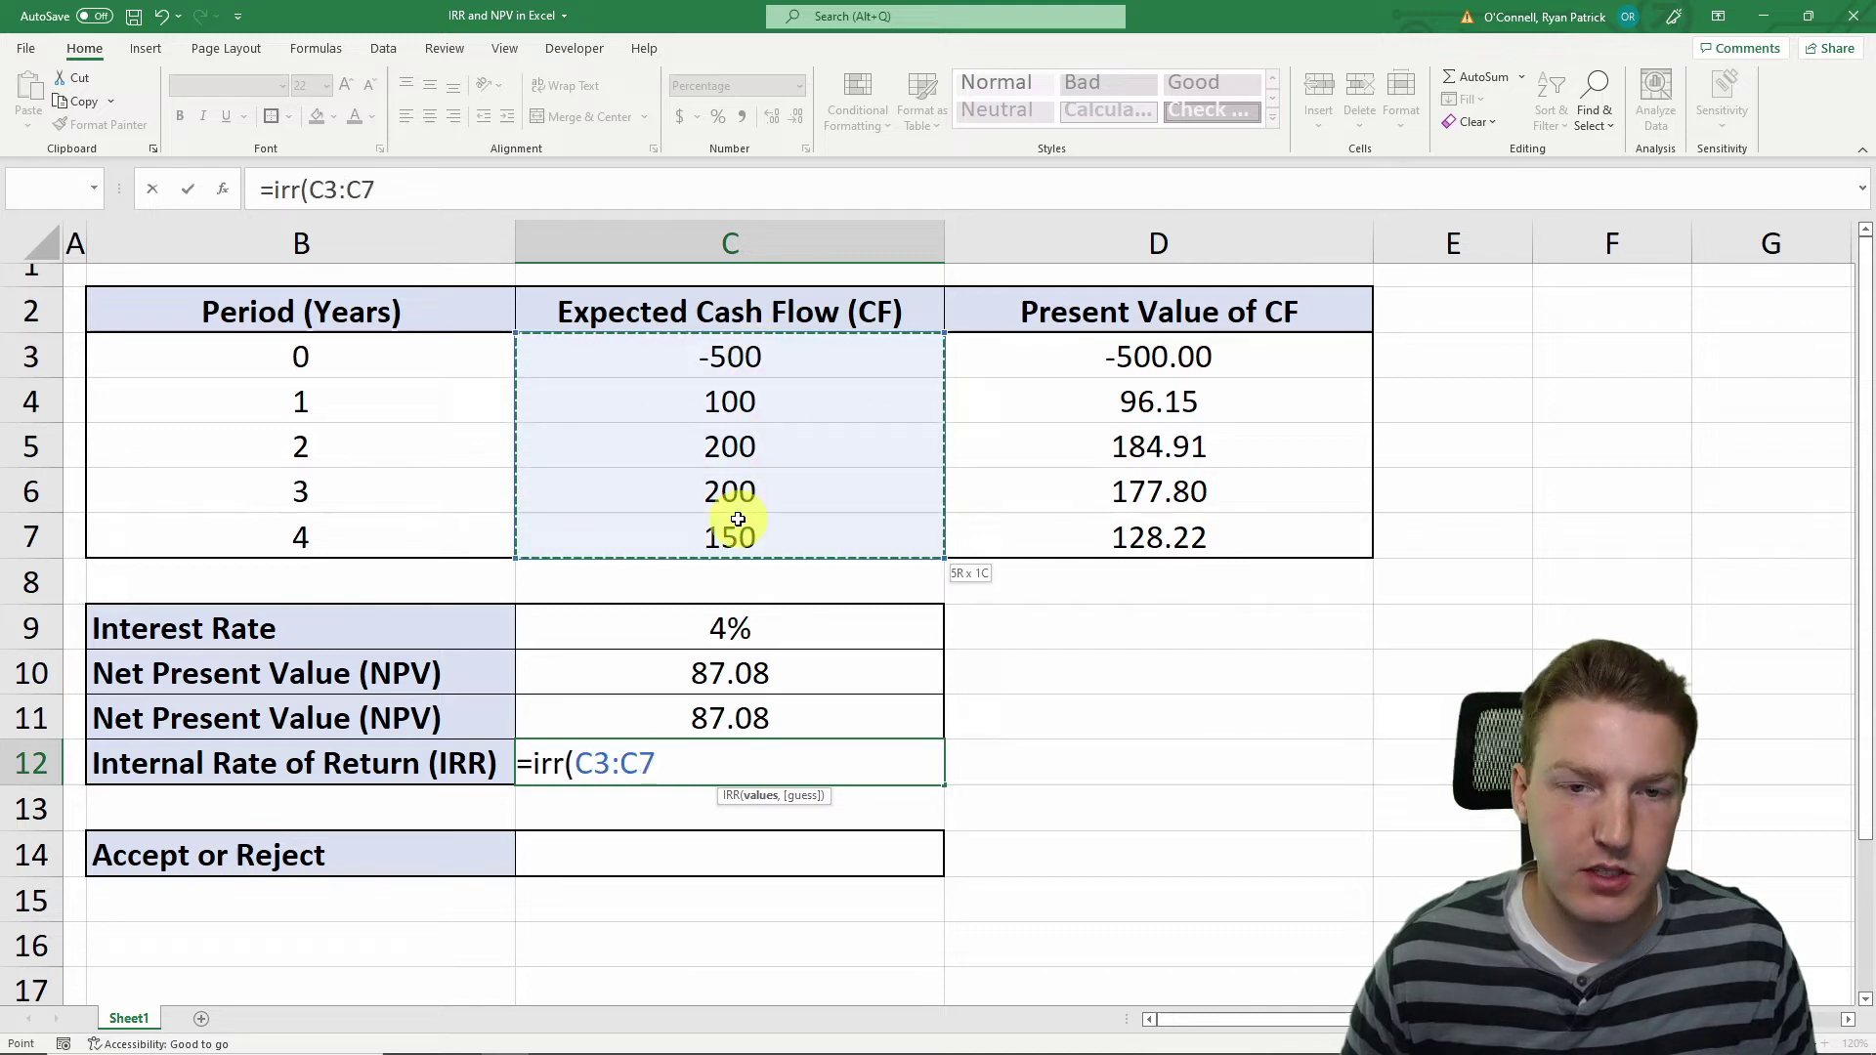
pyautogui.press('Return')
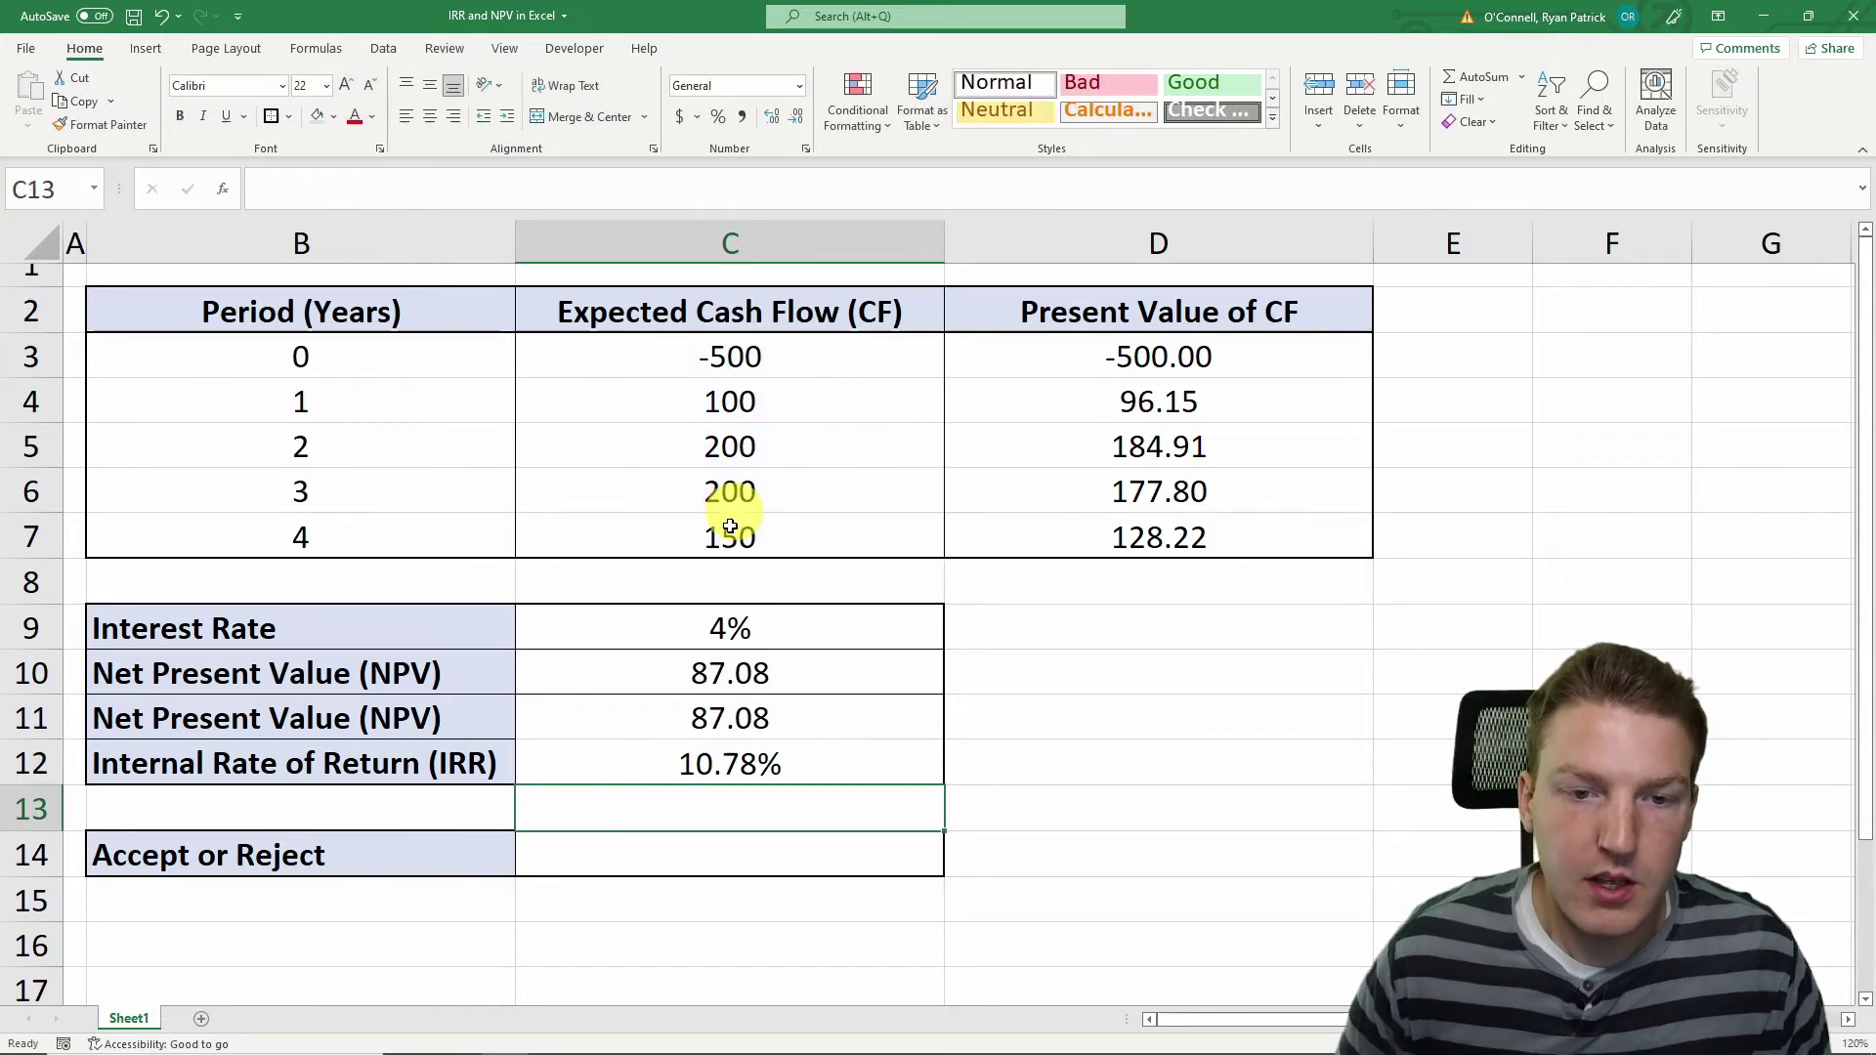
pyautogui.click(659, 777)
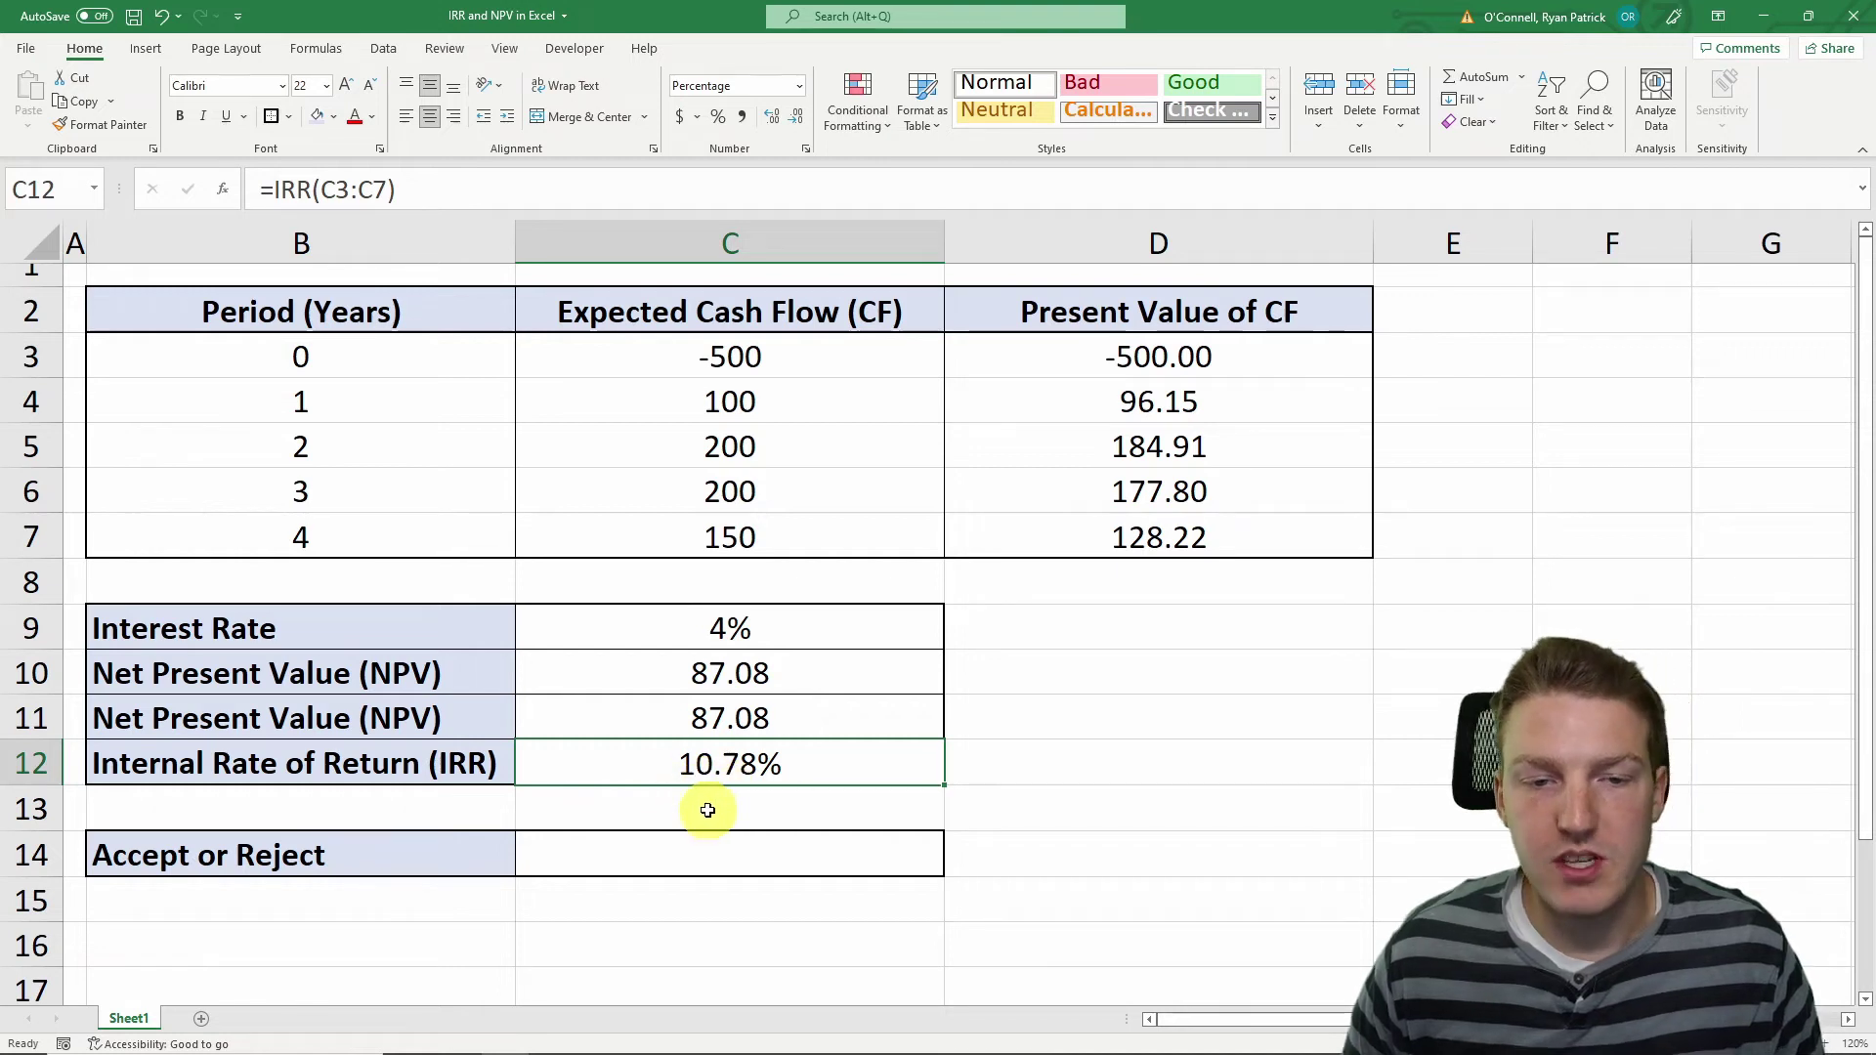
pyautogui.click(659, 855)
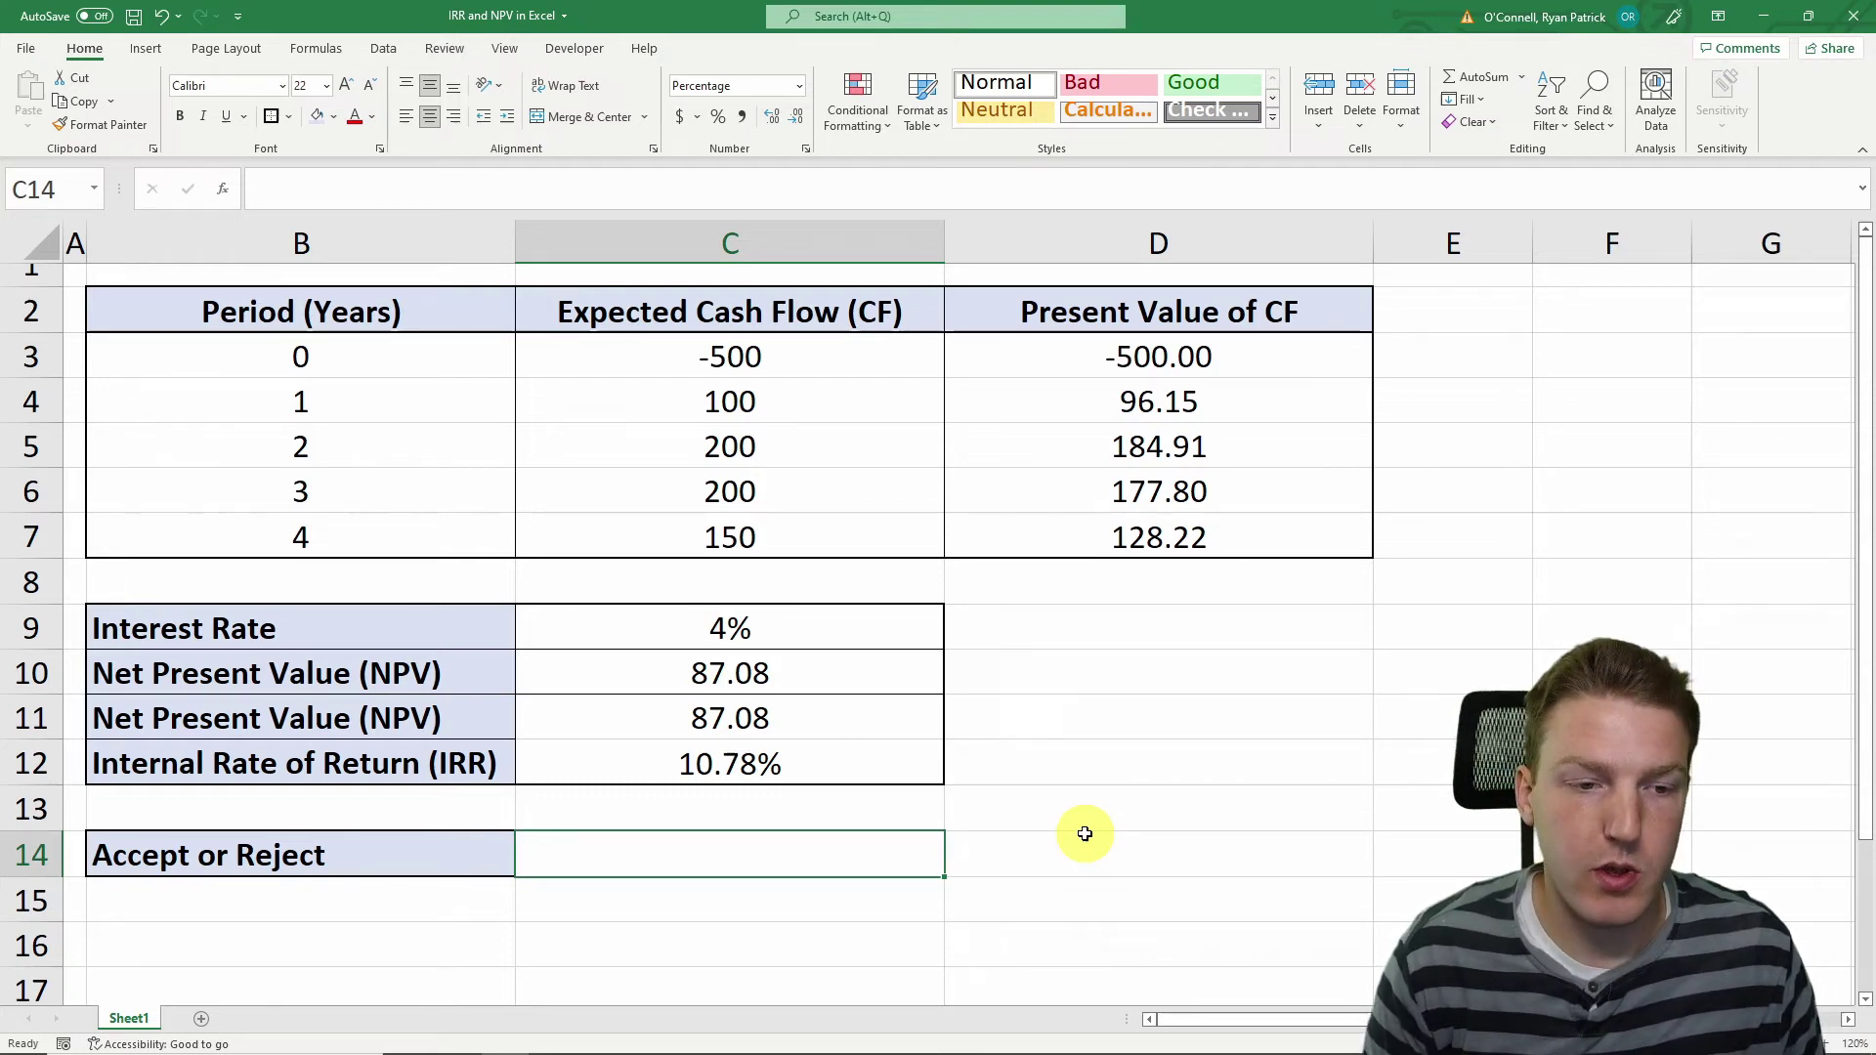
# Enter =IF(C12>C9,"Accept","Reject") in C14, which displays Accept
pyautogui.write('=')
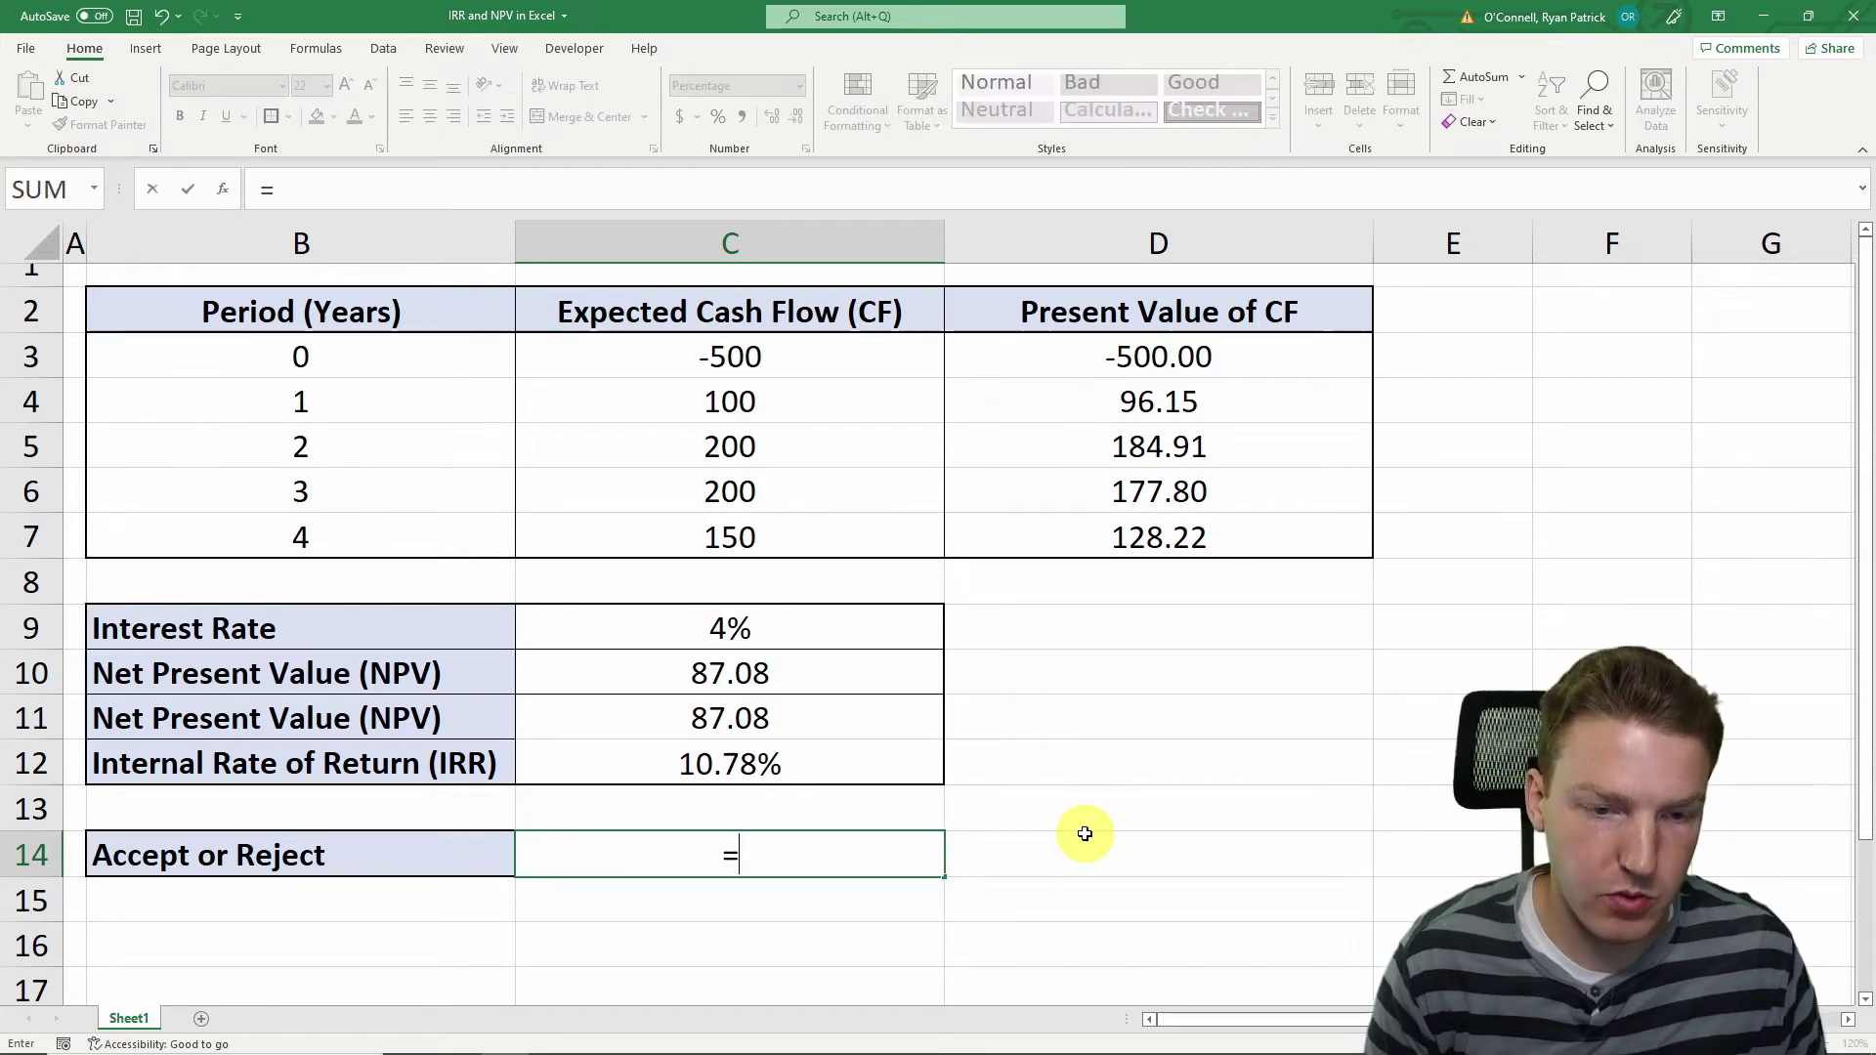
pyautogui.write('(')
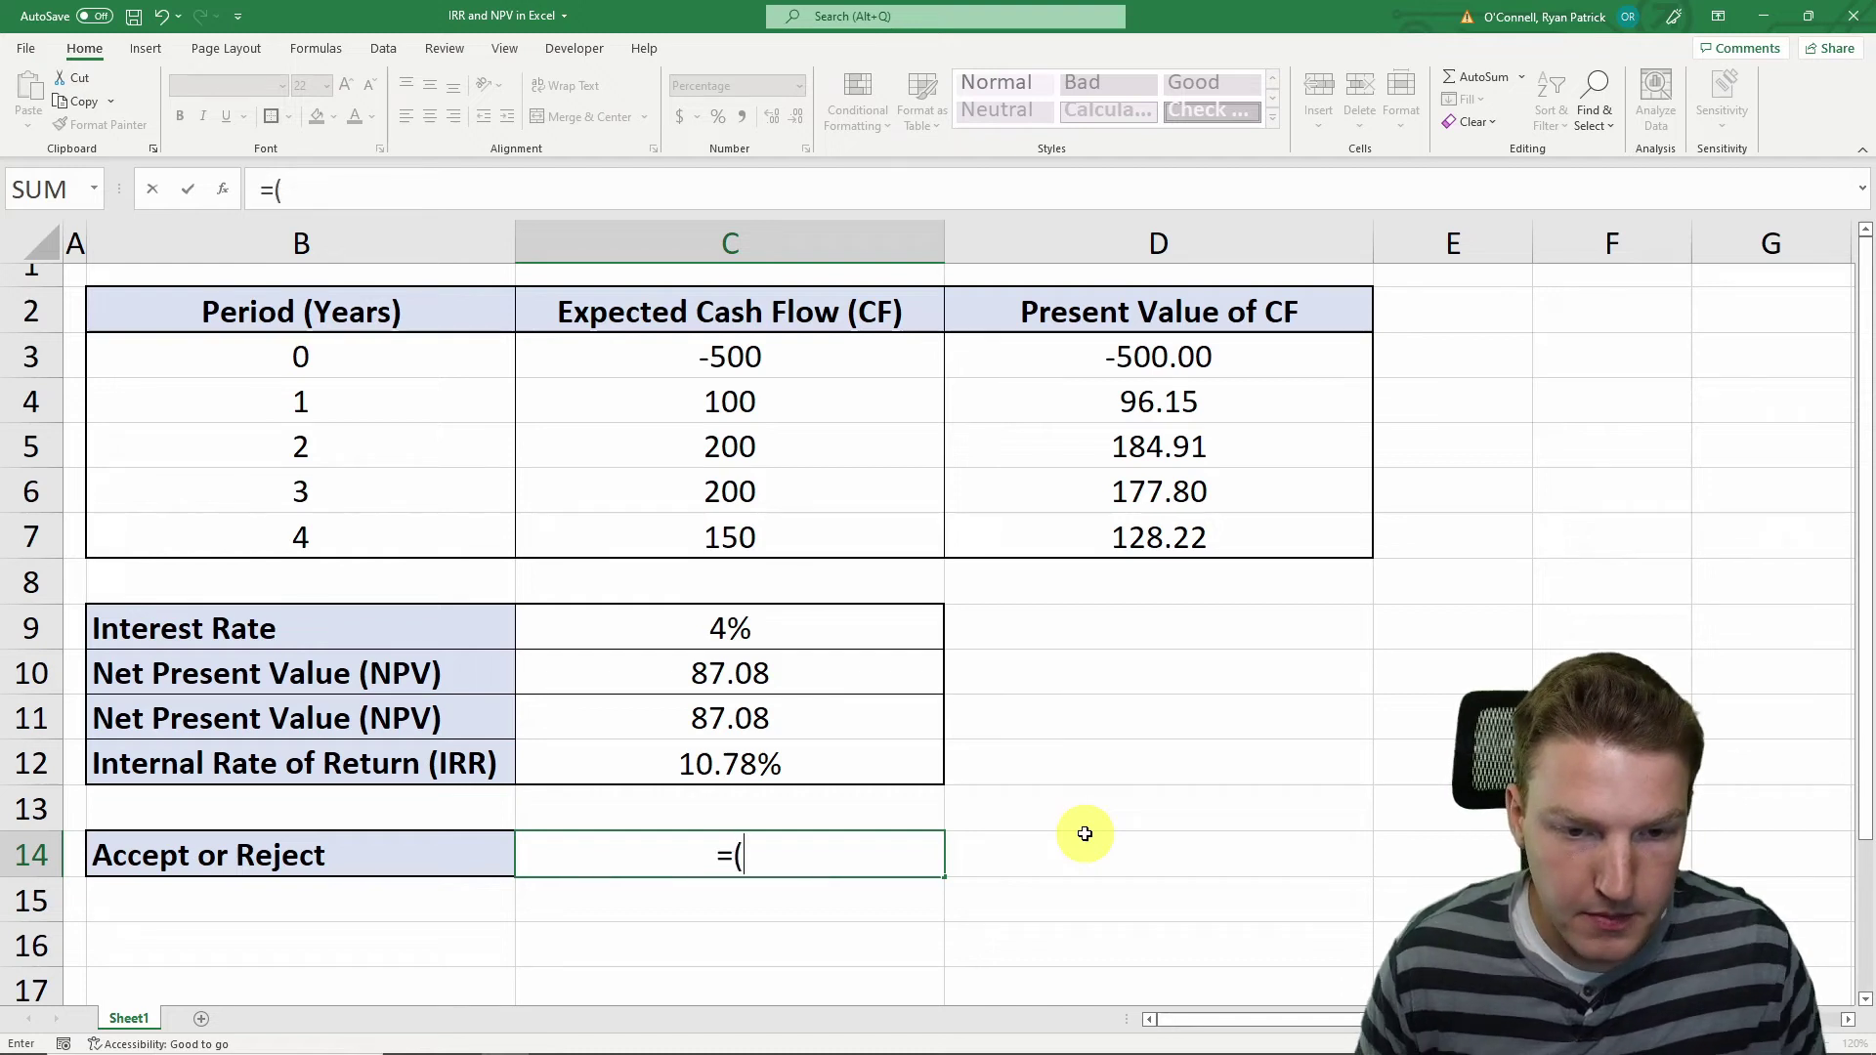
pyautogui.write('if(')
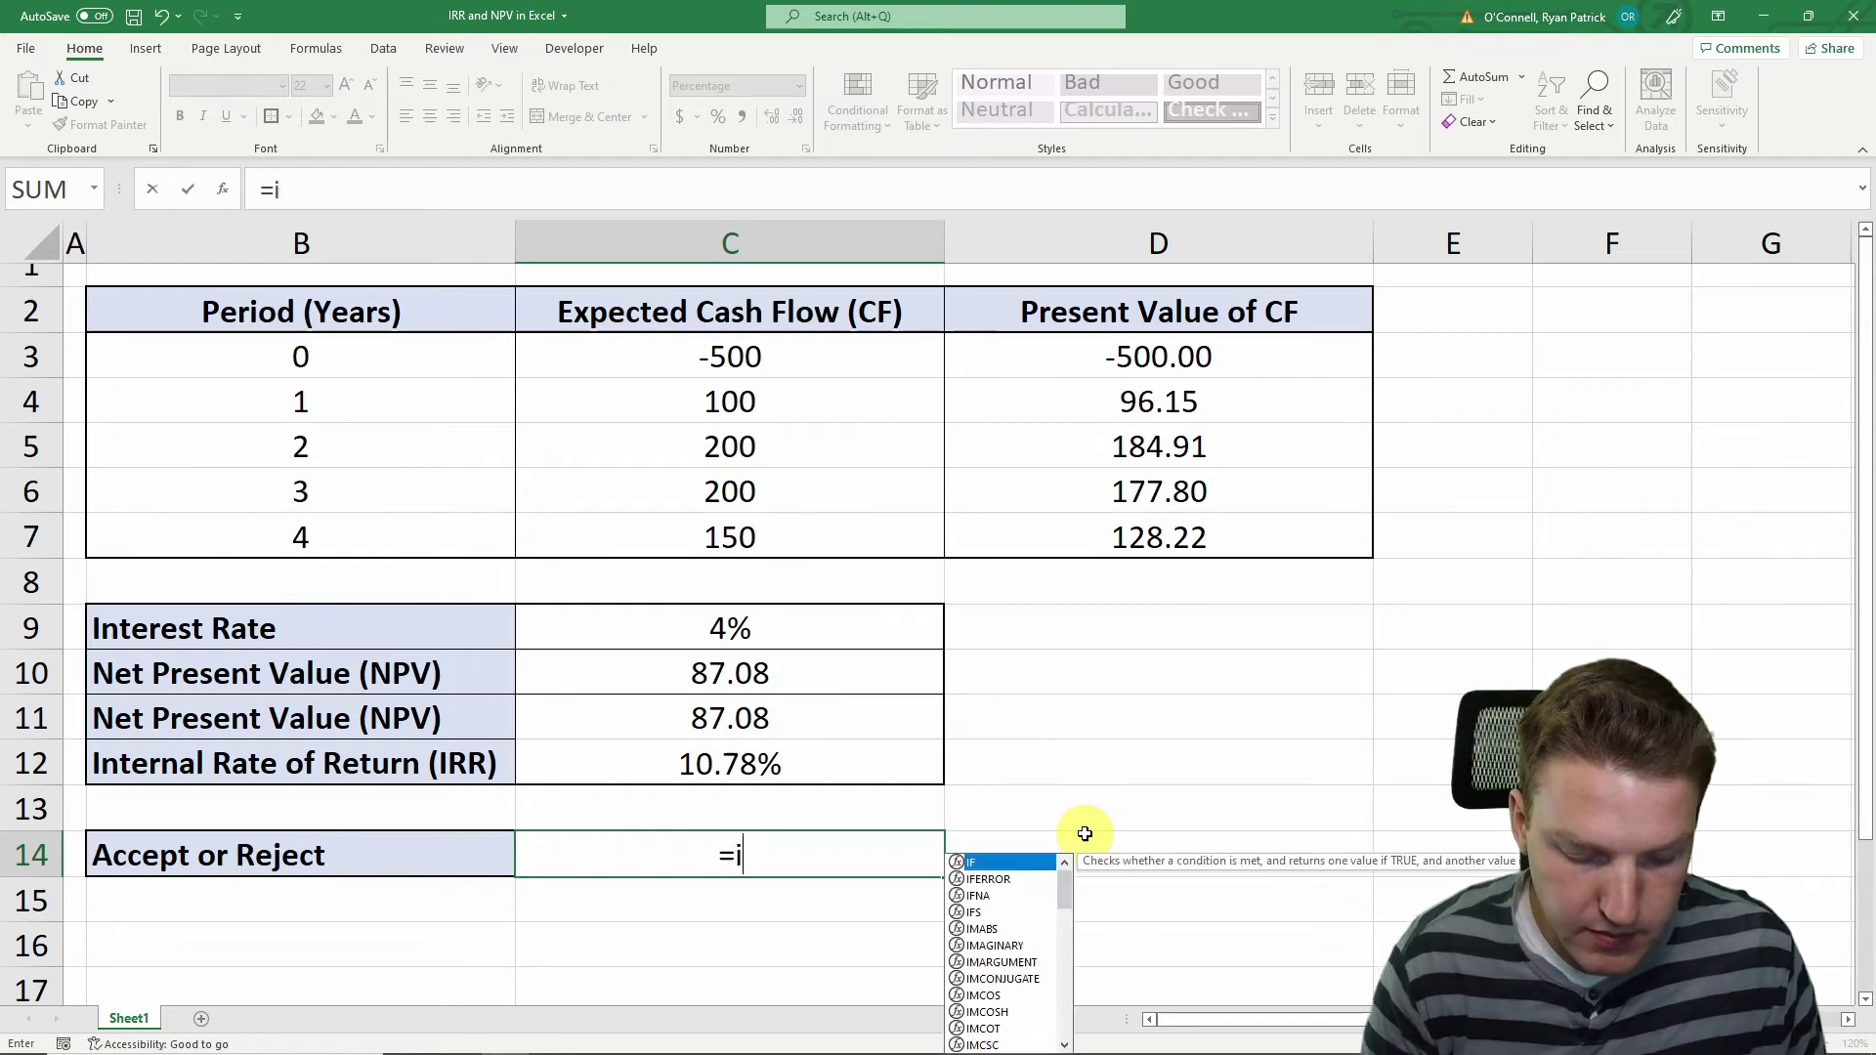
pyautogui.click(704, 763)
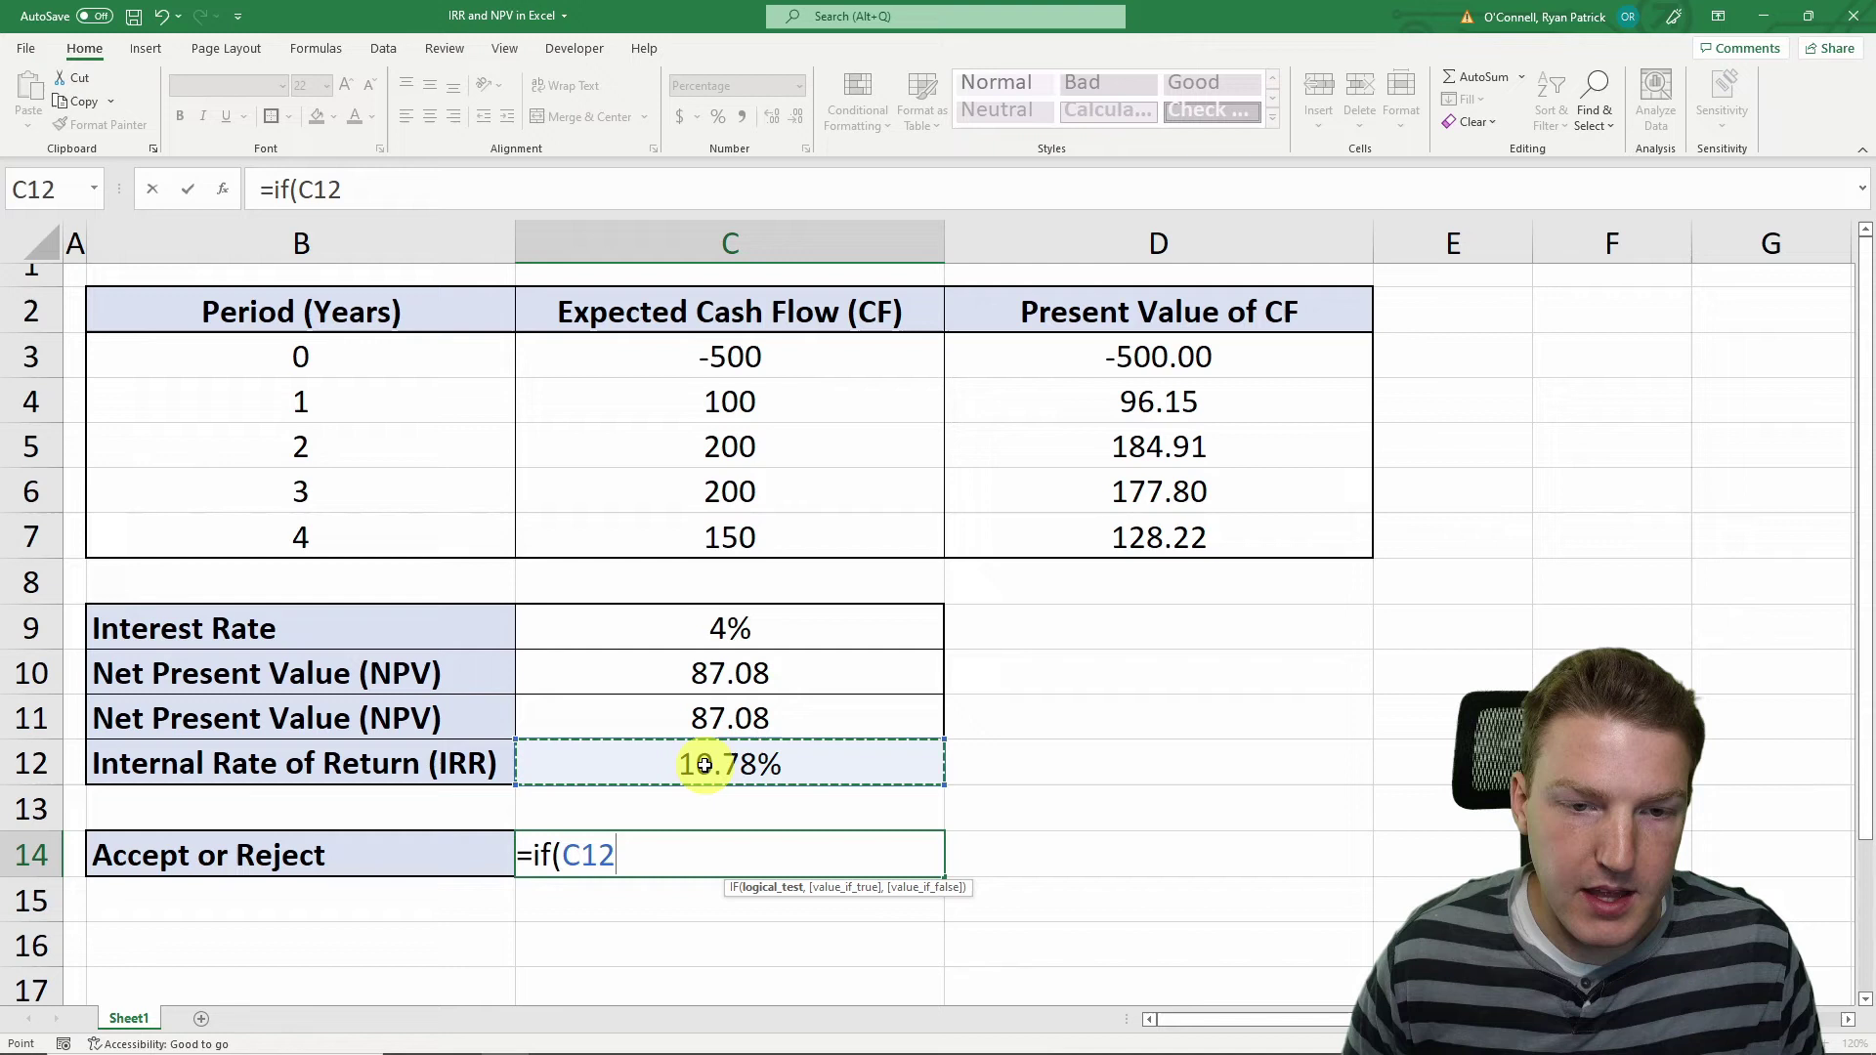
pyautogui.write('>')
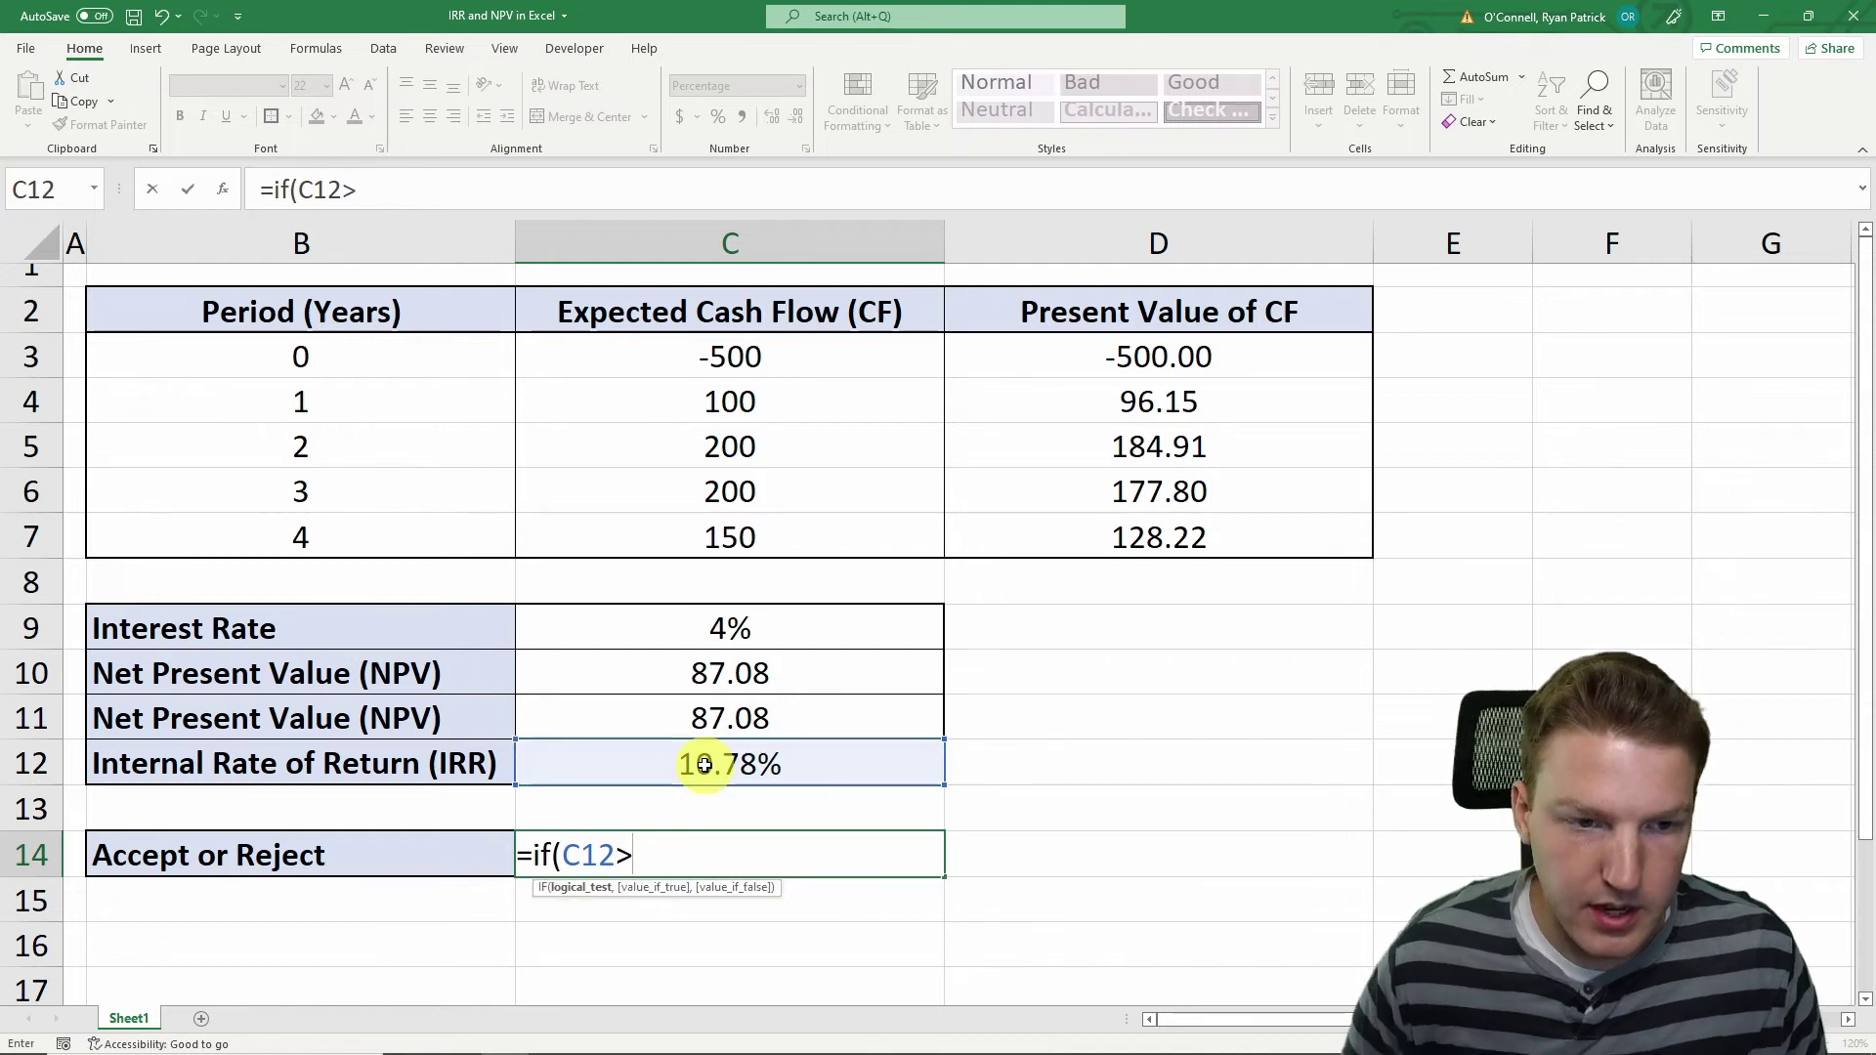
pyautogui.click(771, 627)
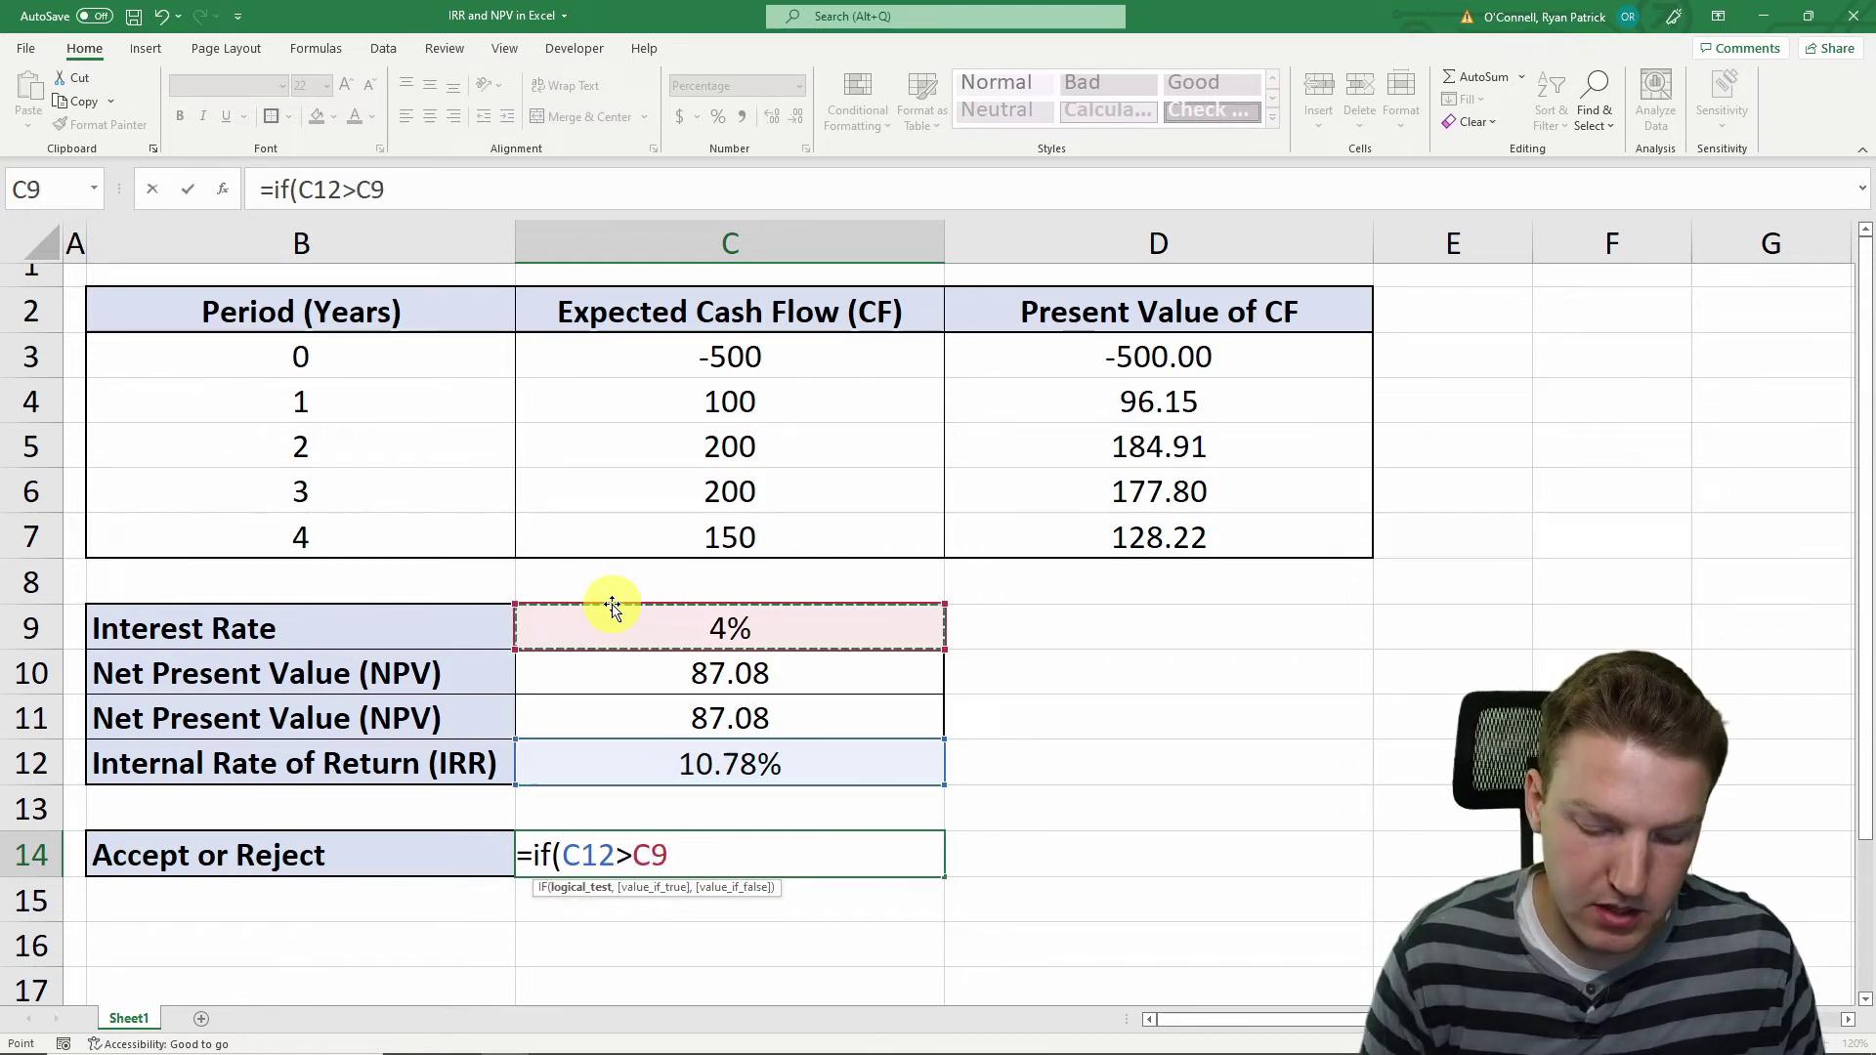
pyautogui.write(',"Accept",')
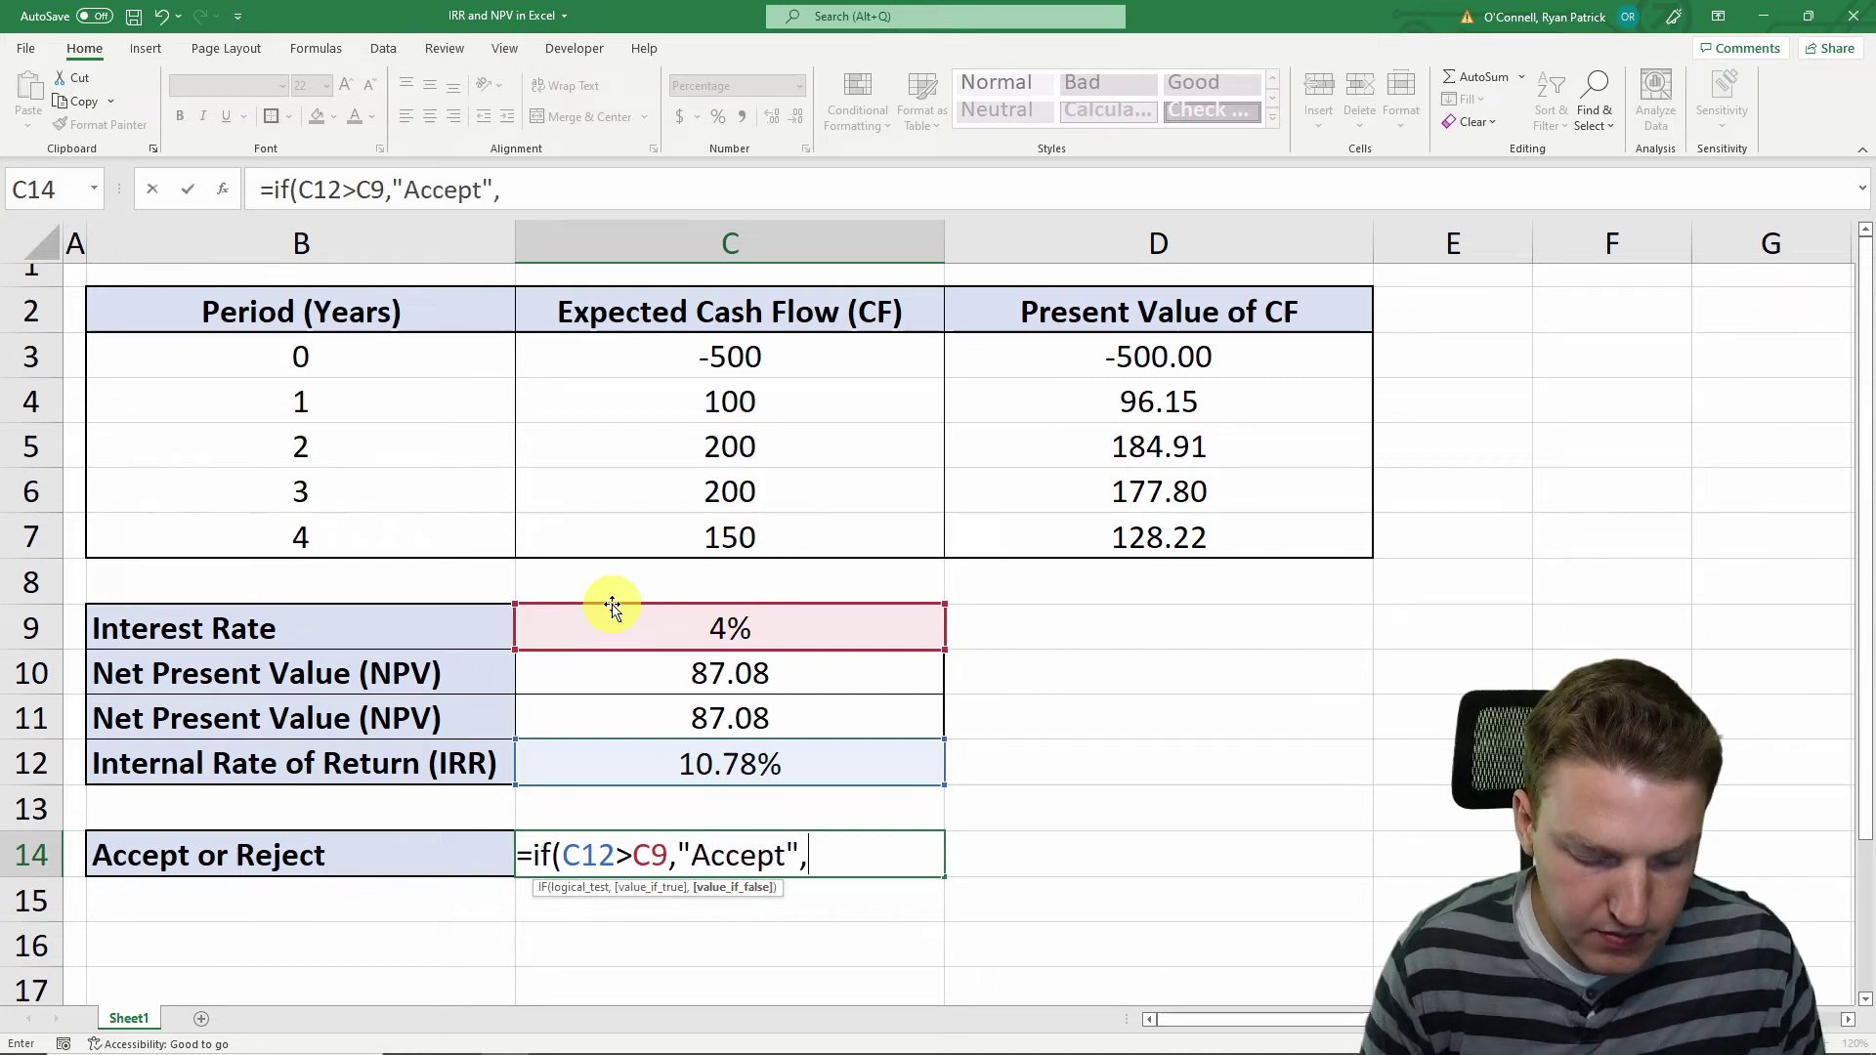
pyautogui.write('R')
pyautogui.press('BackSpace')
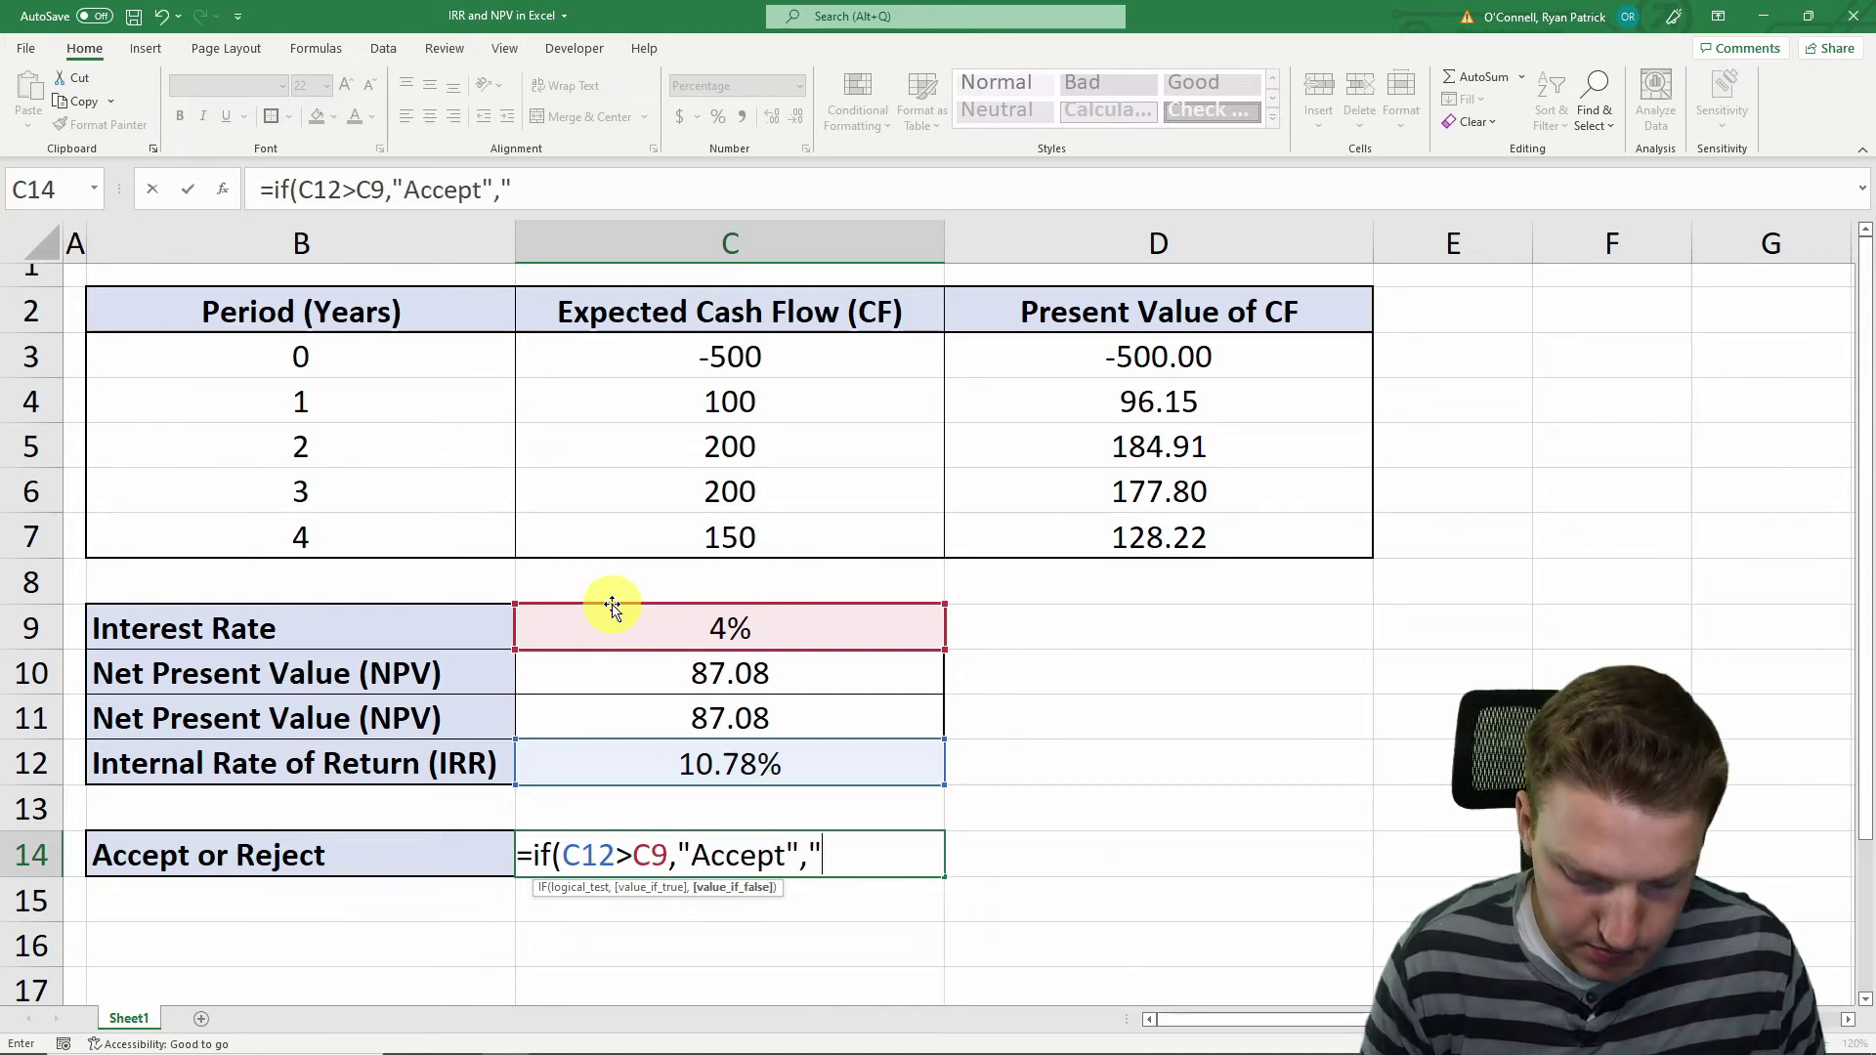
pyautogui.write('t")')
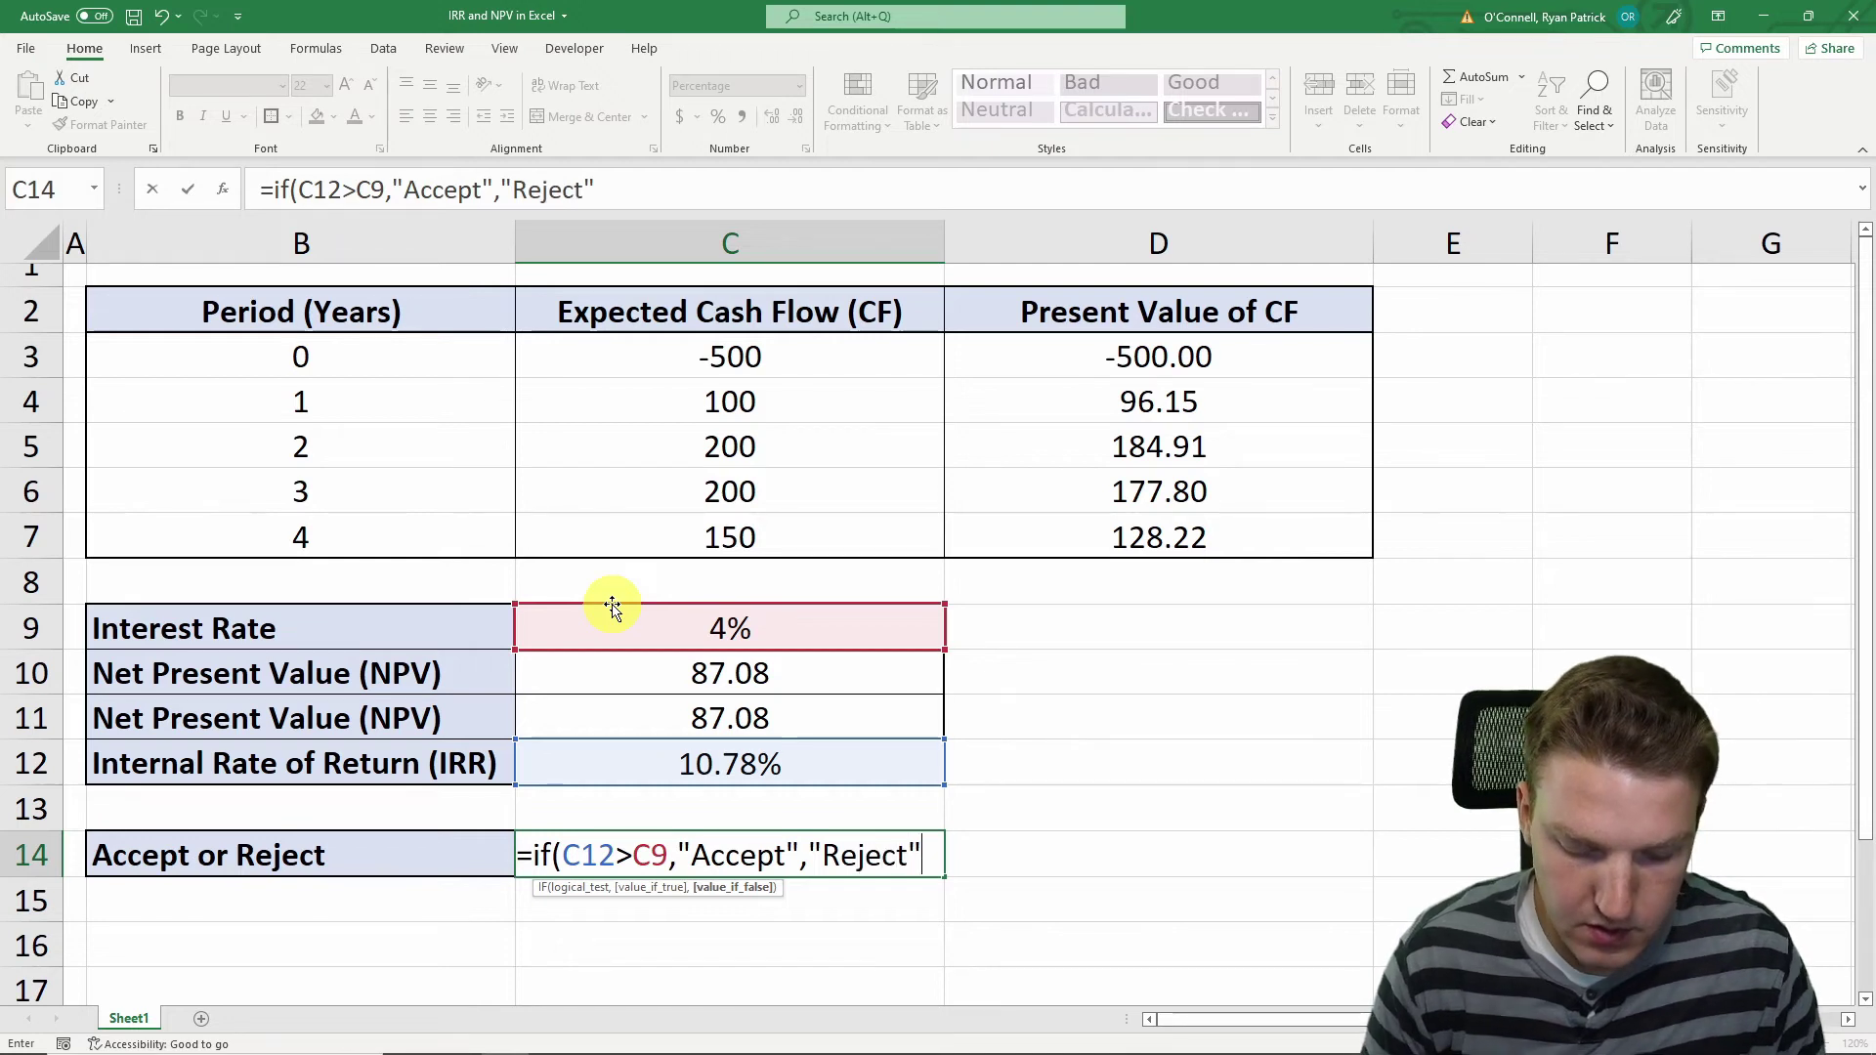
pyautogui.press('Return')
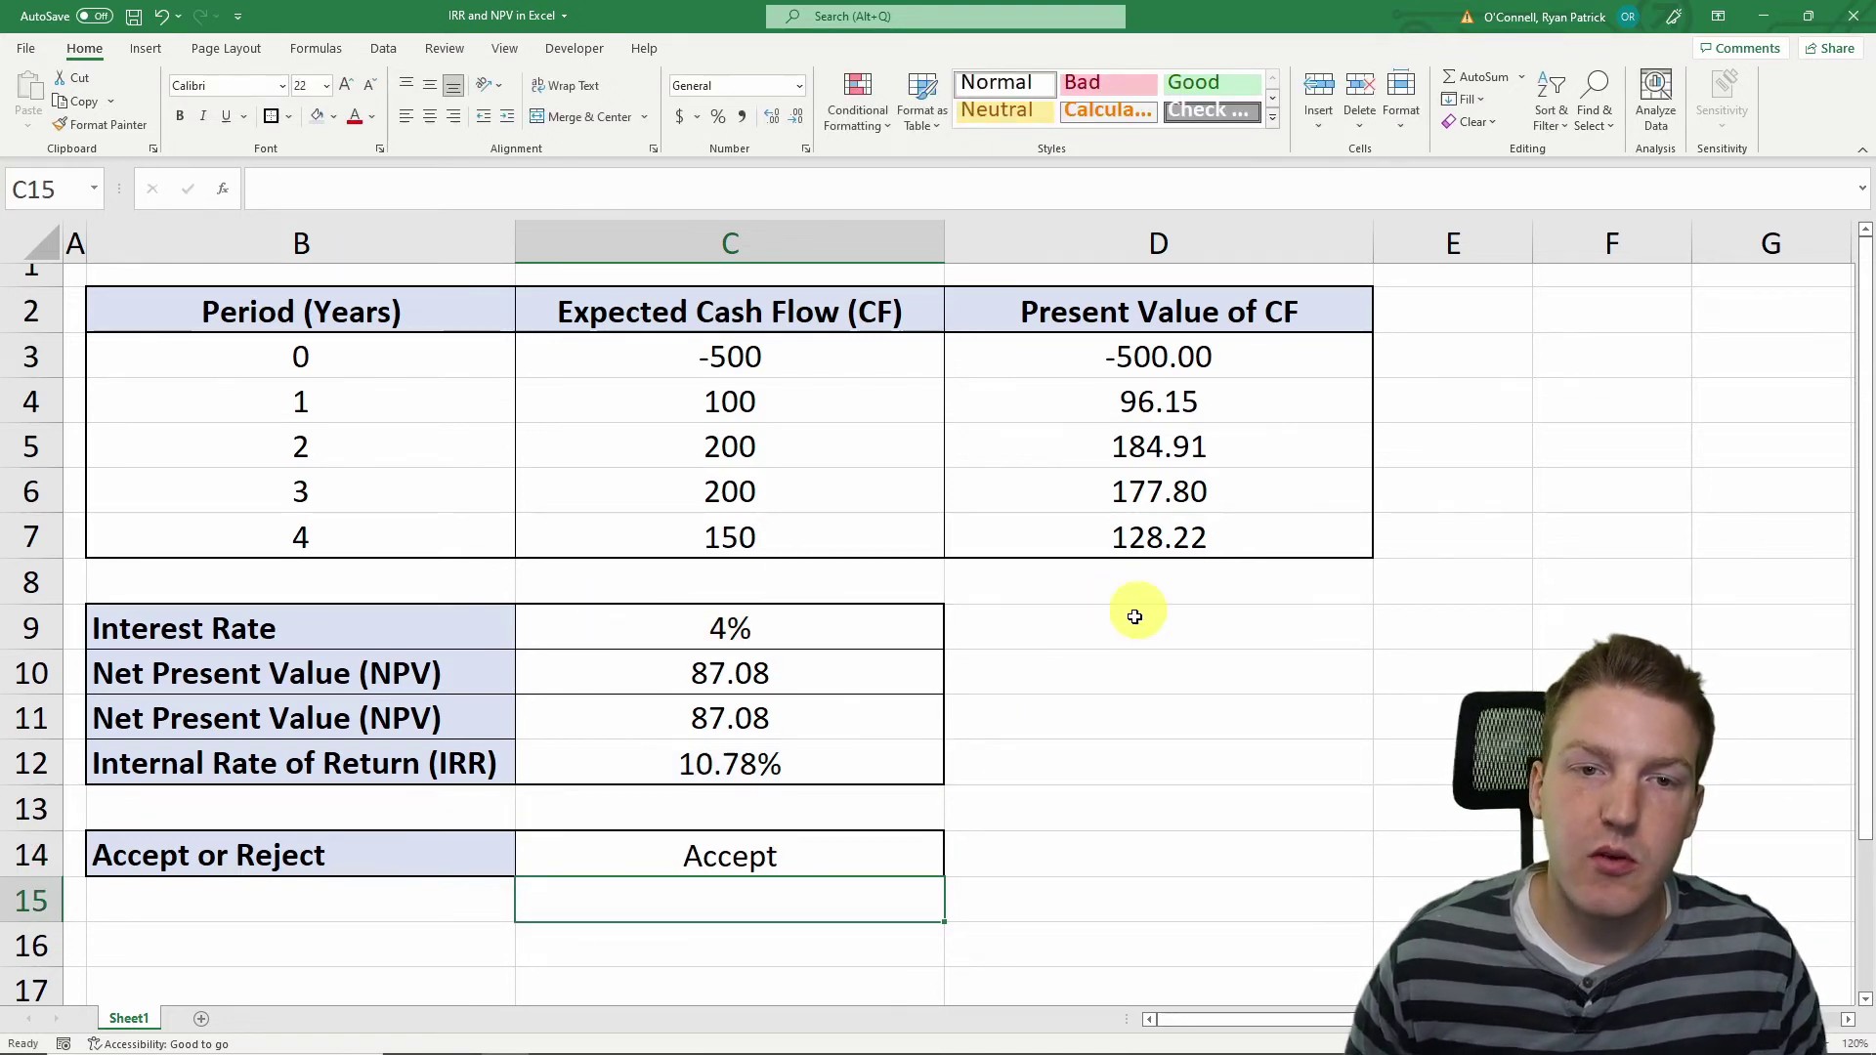
# Change the year 2 cash flow in C5 from 200 to 100
pyautogui.click(774, 534)
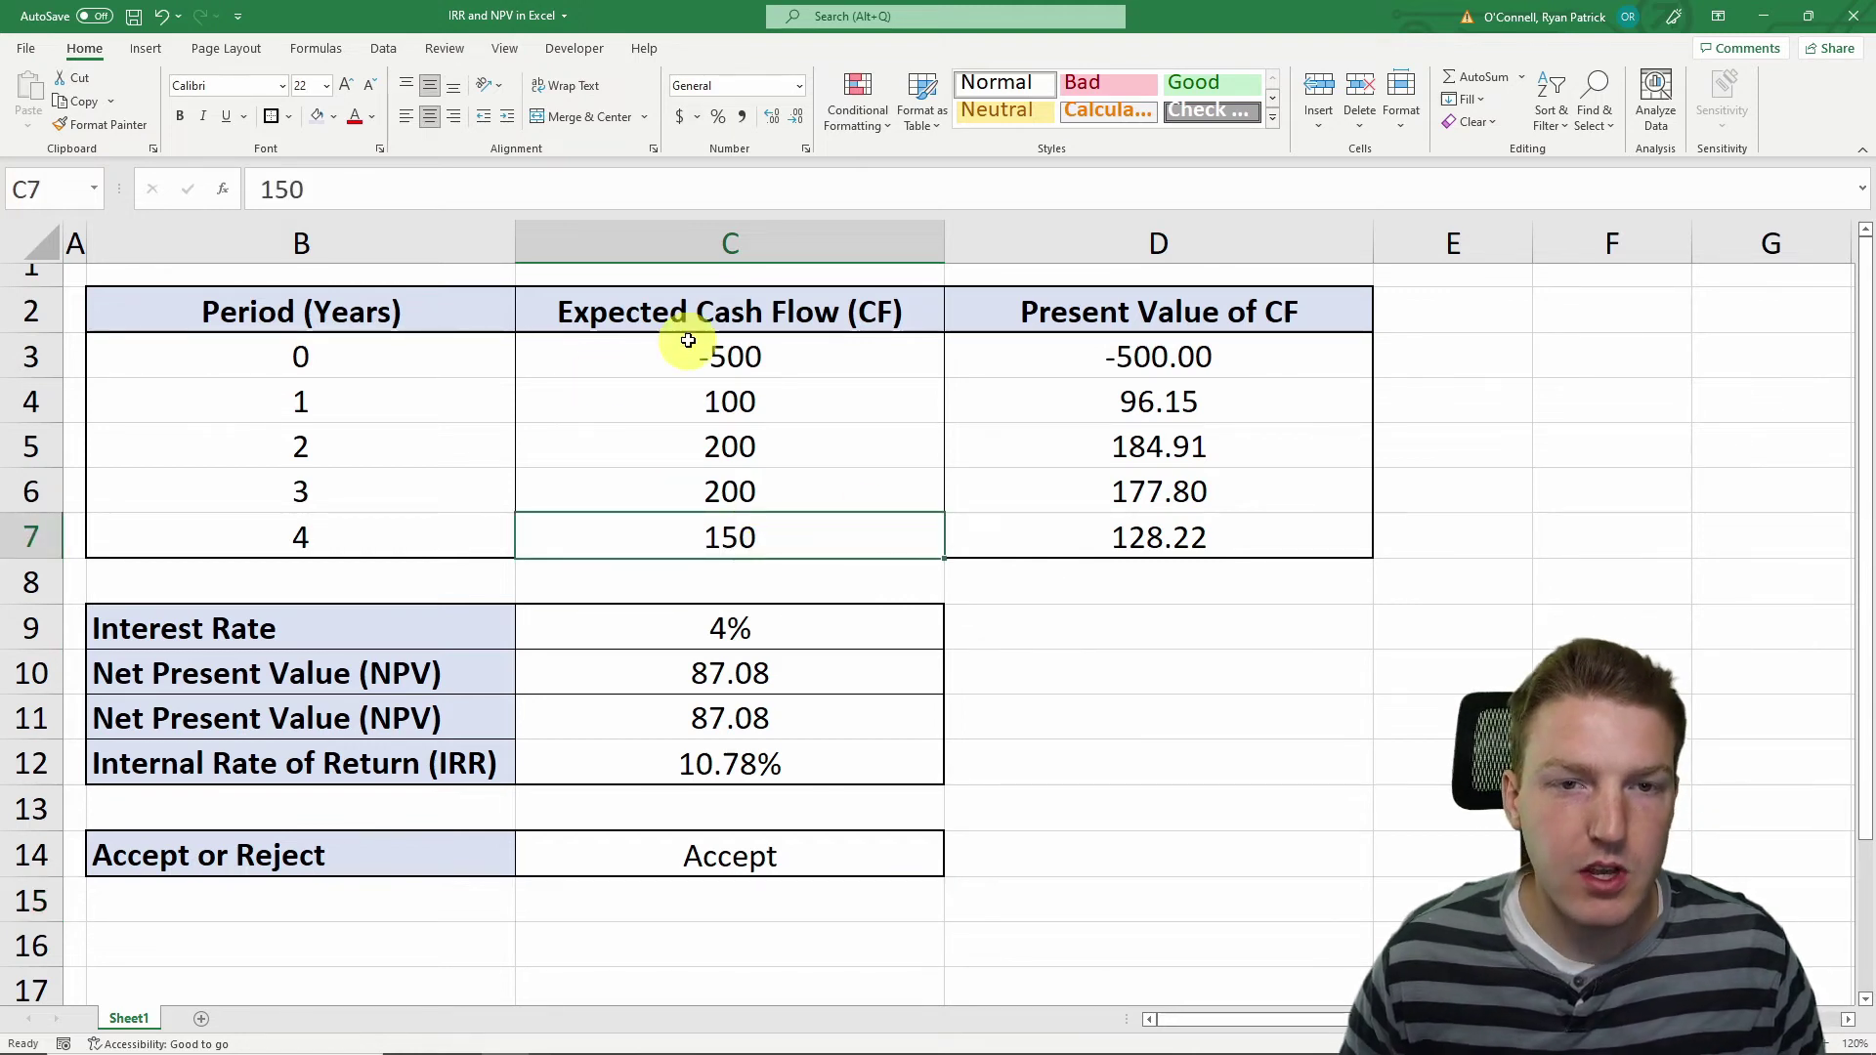
pyautogui.click(705, 437)
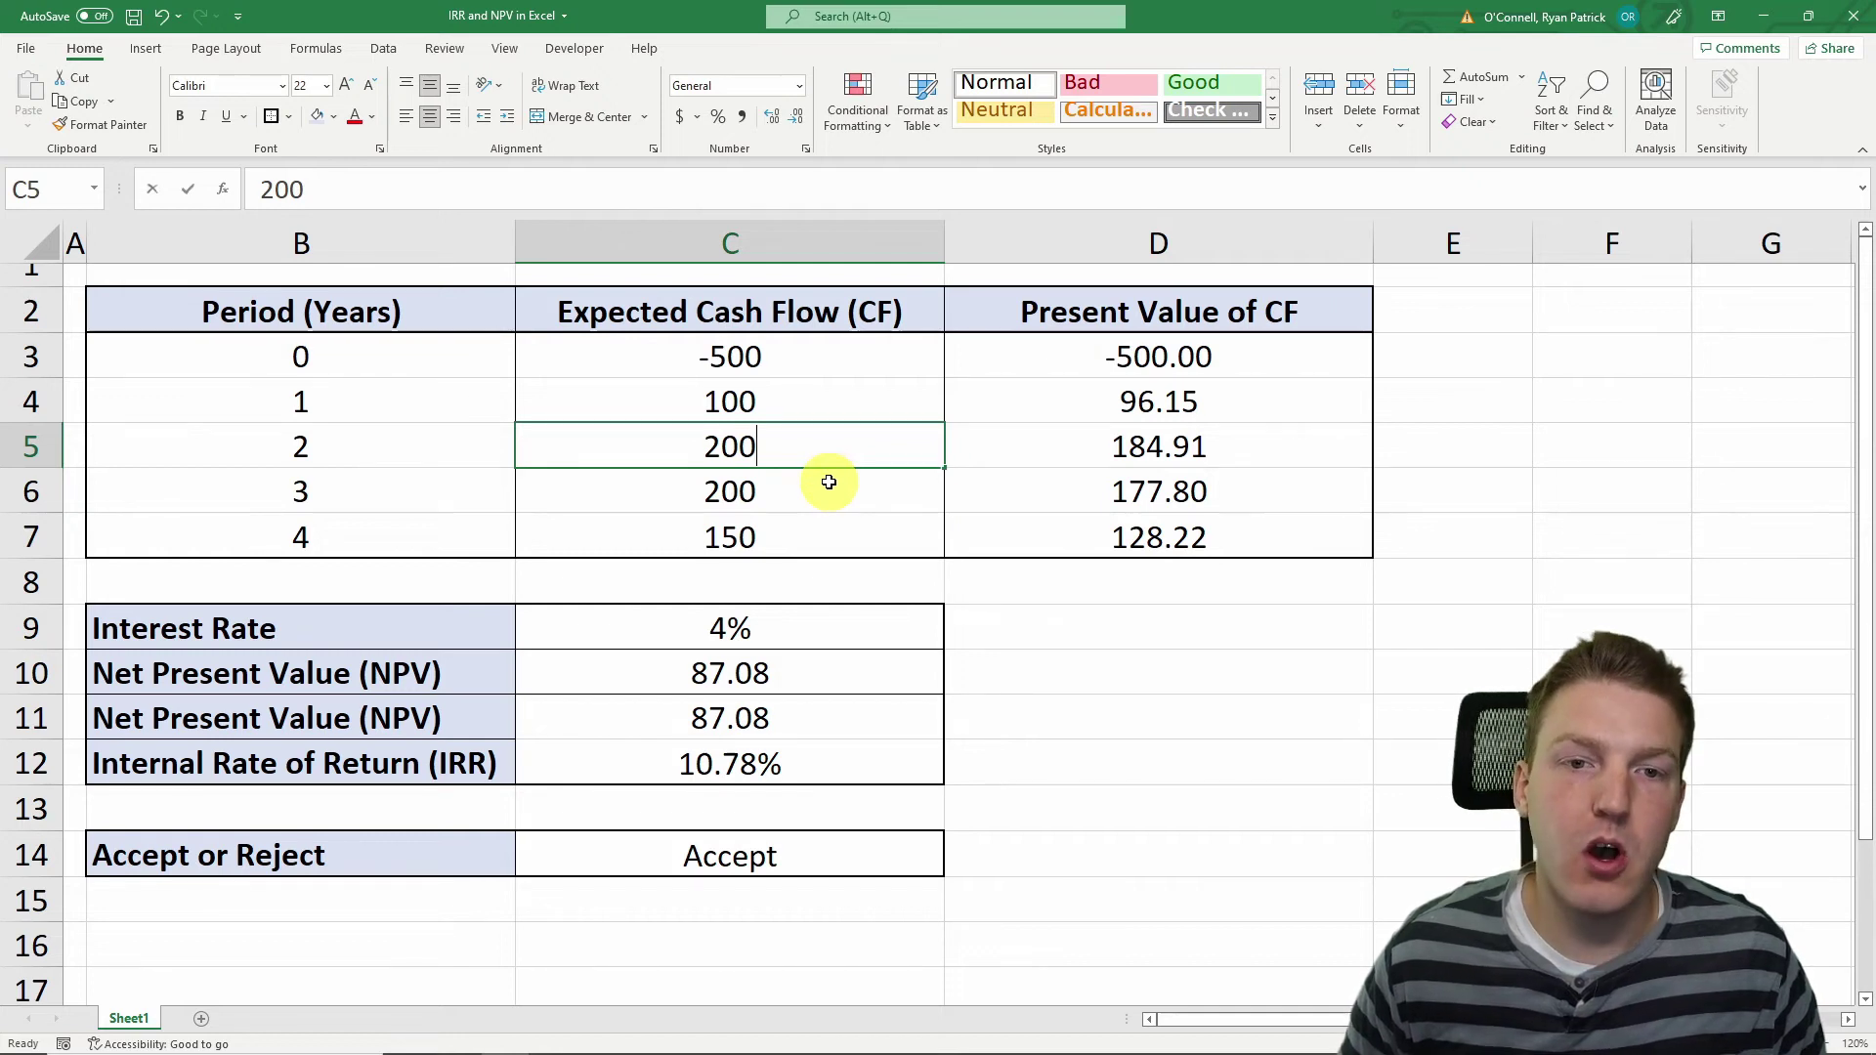
pyautogui.write('100')
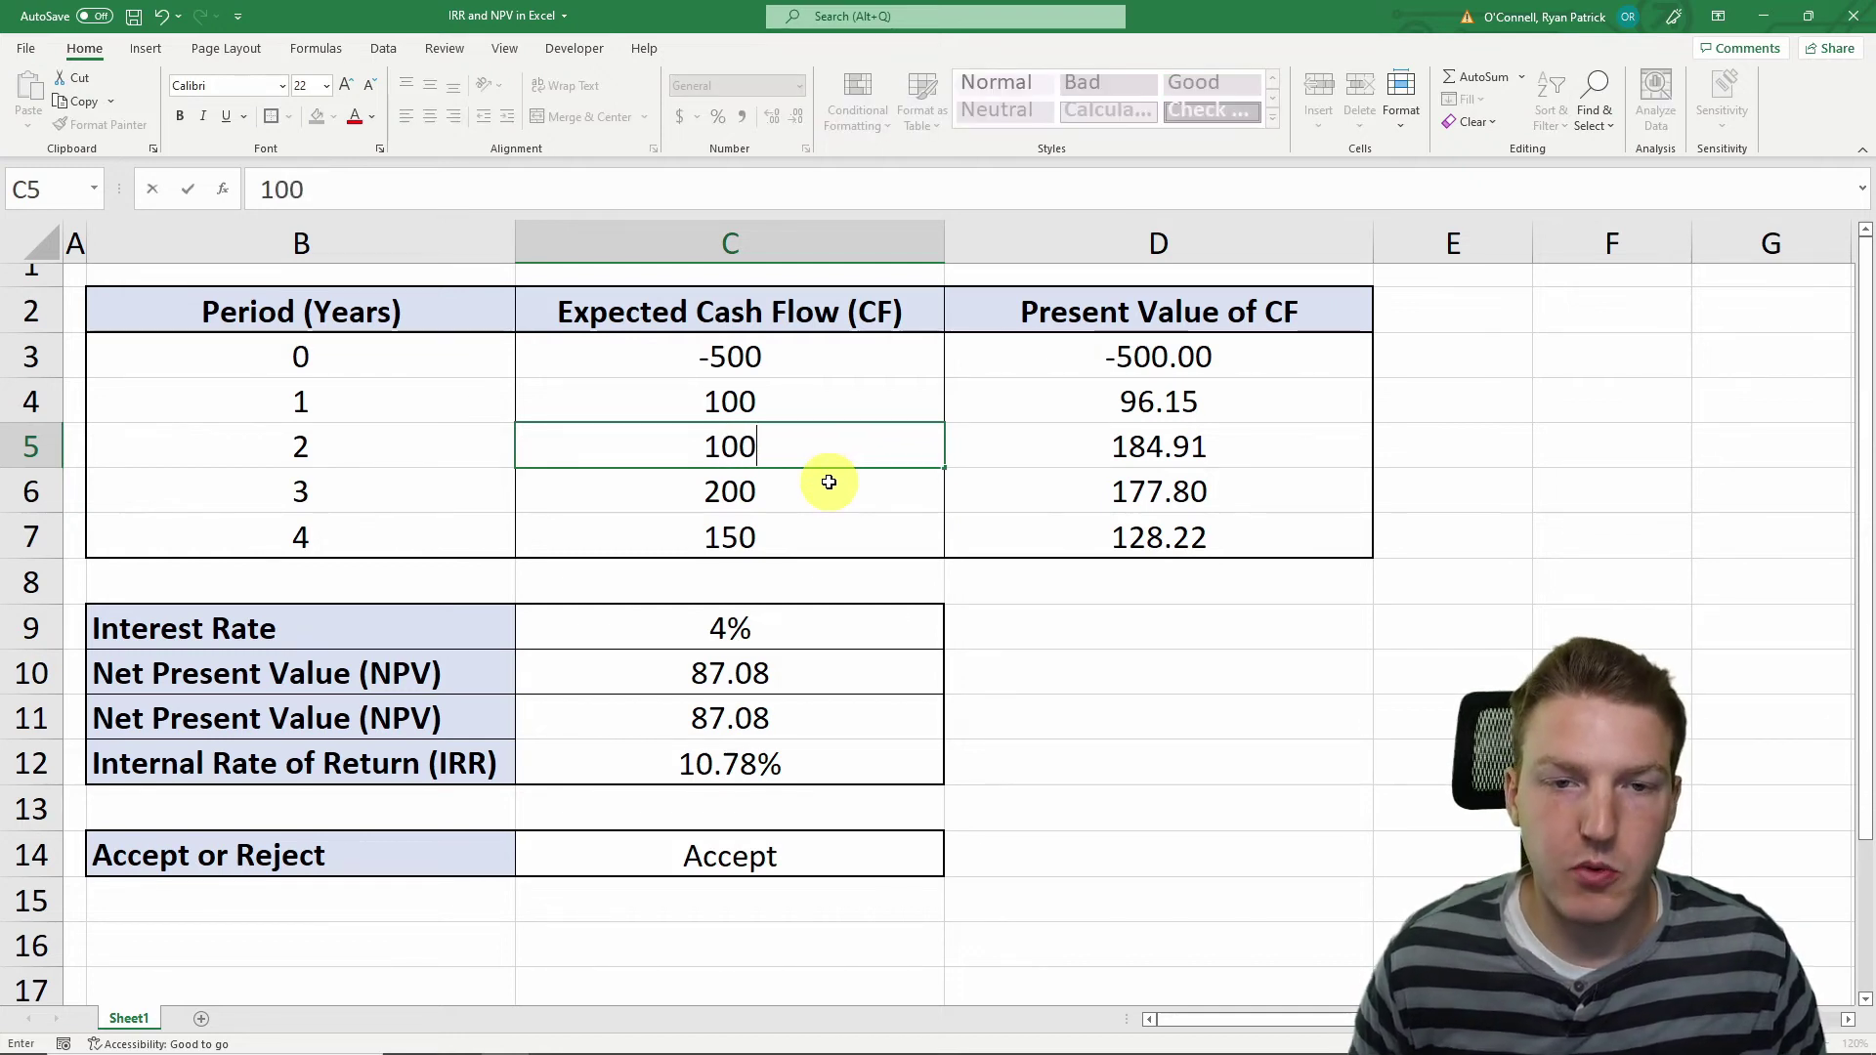
pyautogui.press('Return')
# Review the recalculated results: NPV -5.37, IRR 3.58% and the decision Reject
pyautogui.click(996, 767)
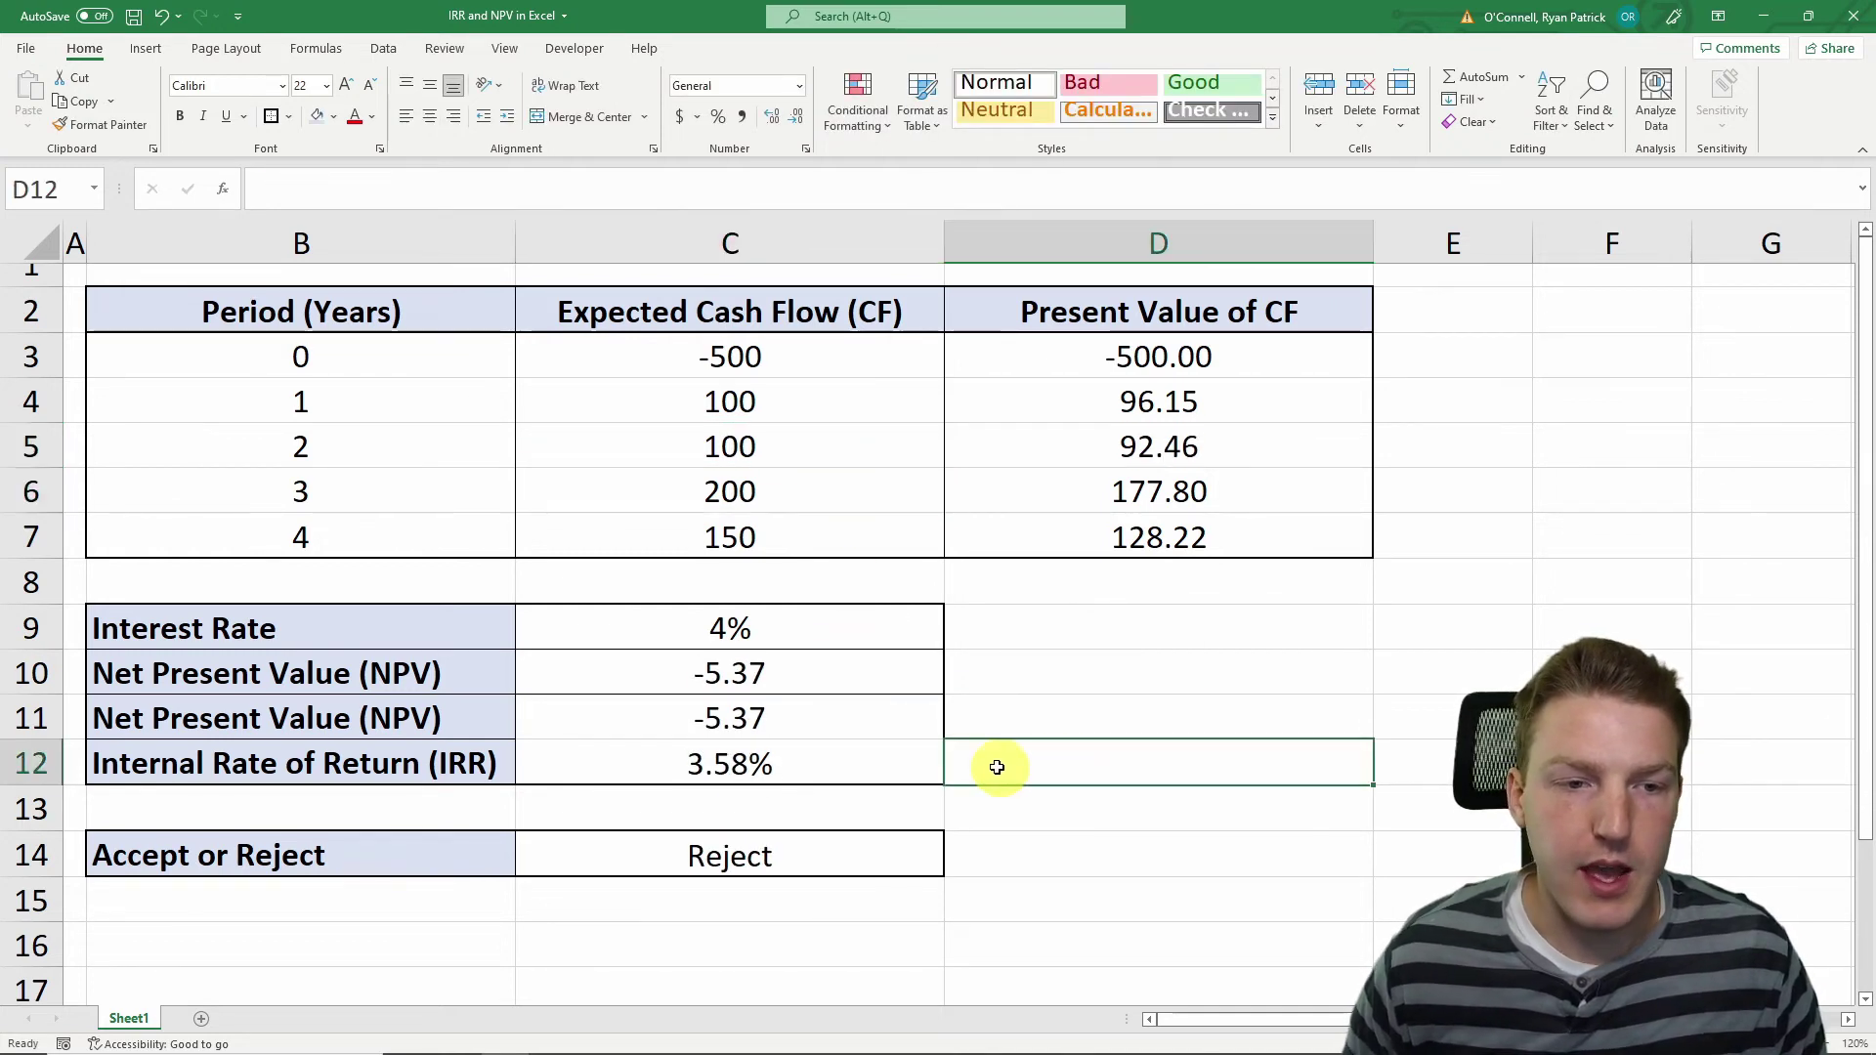
pyautogui.click(687, 777)
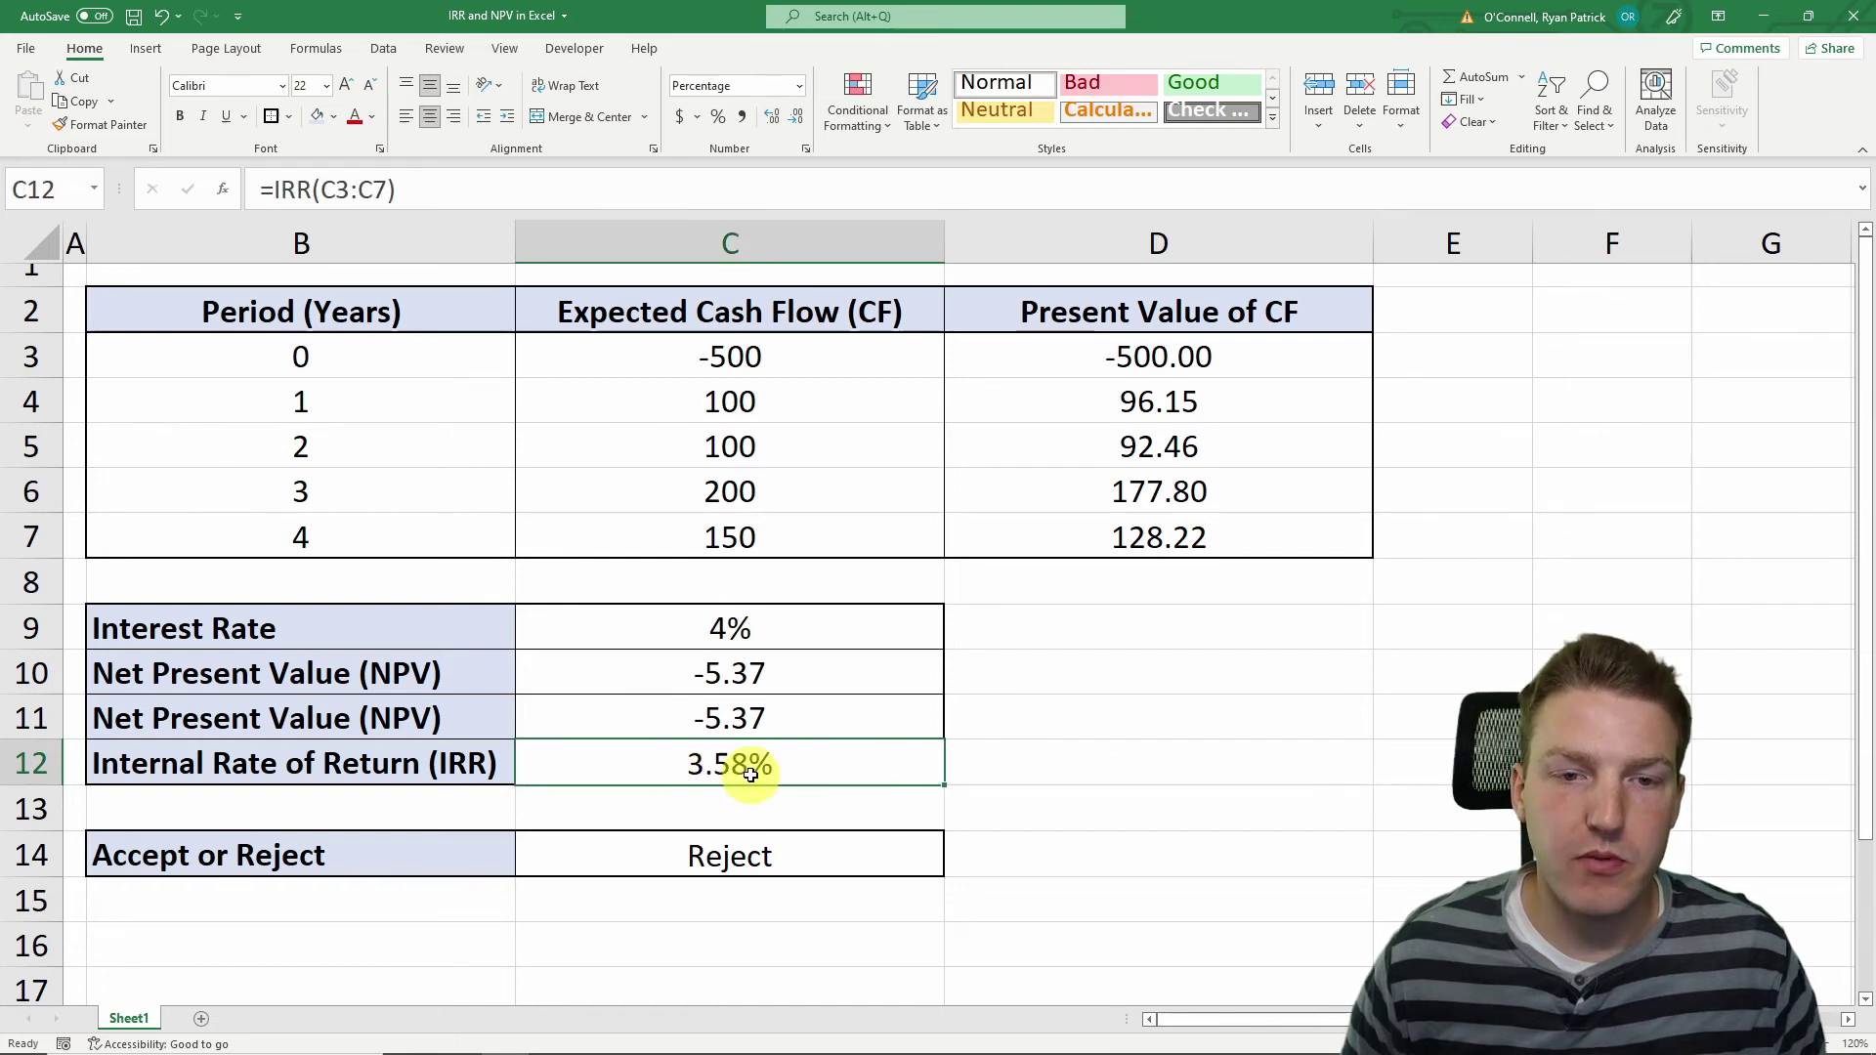
pyautogui.click(651, 627)
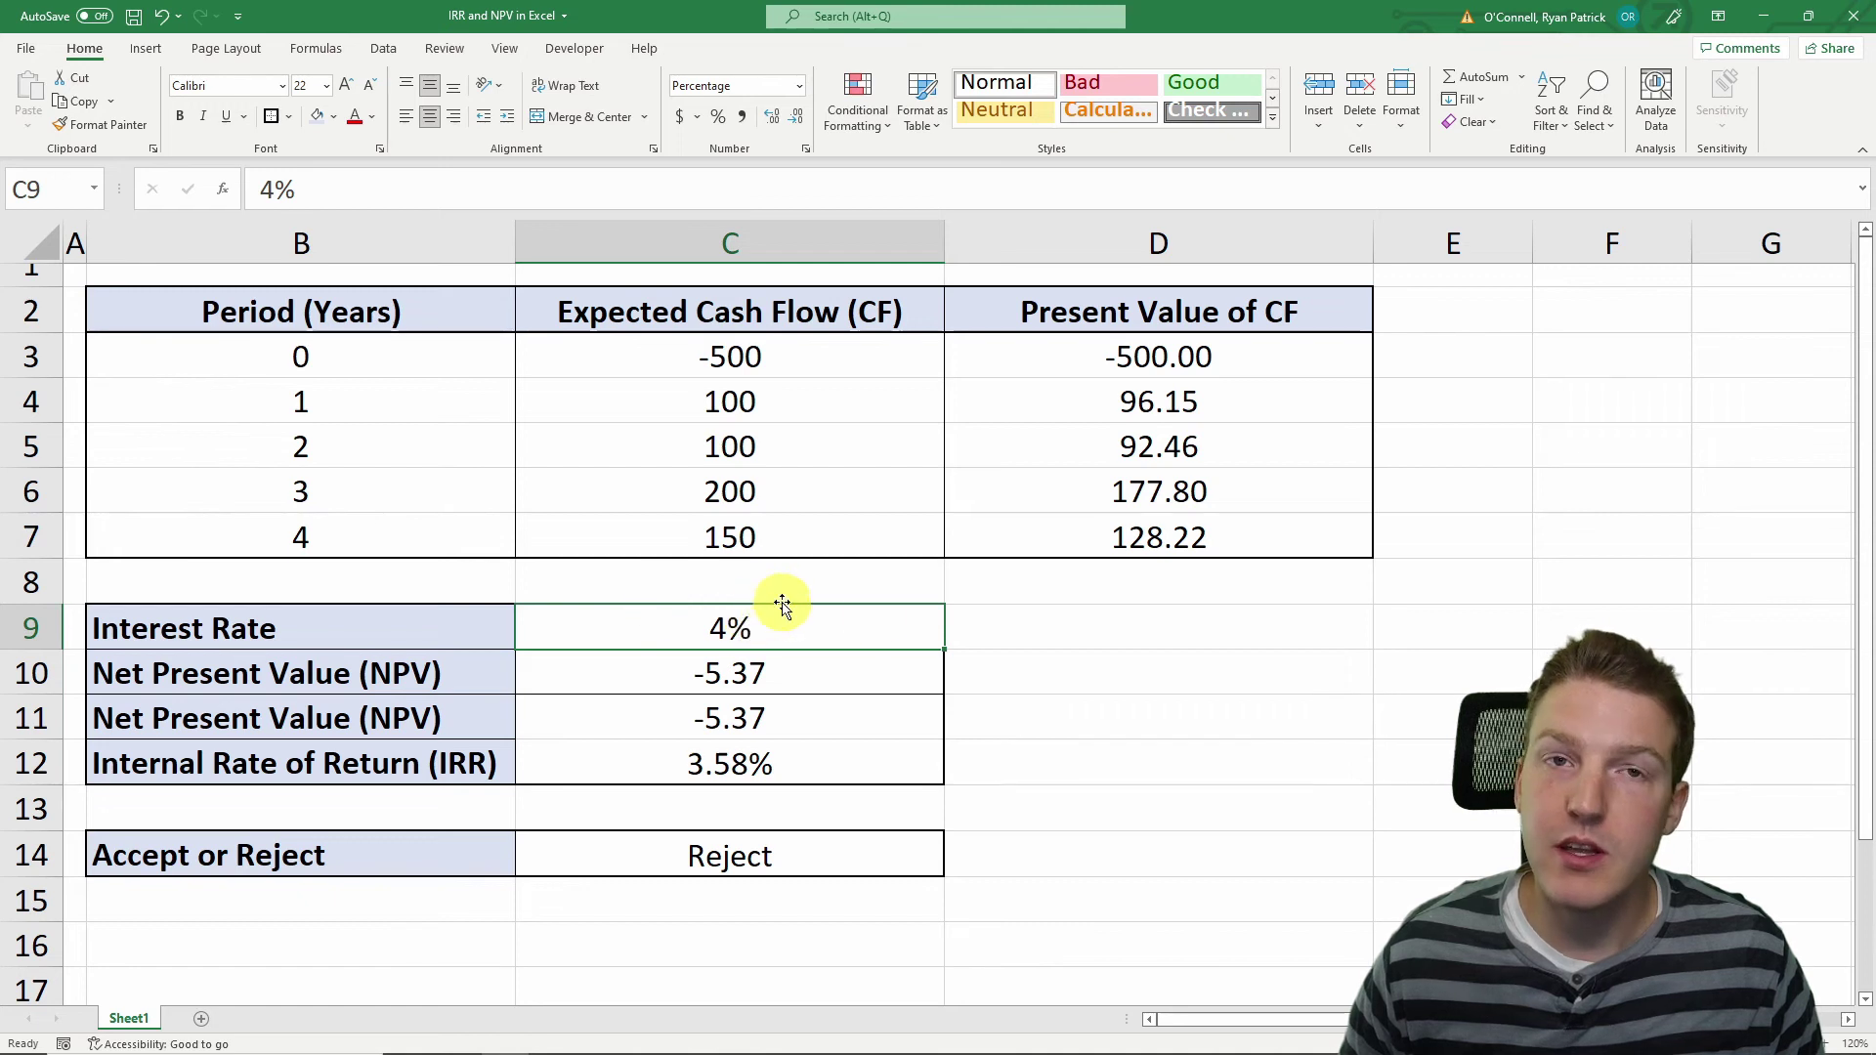
pyautogui.click(1120, 674)
pyautogui.click(690, 675)
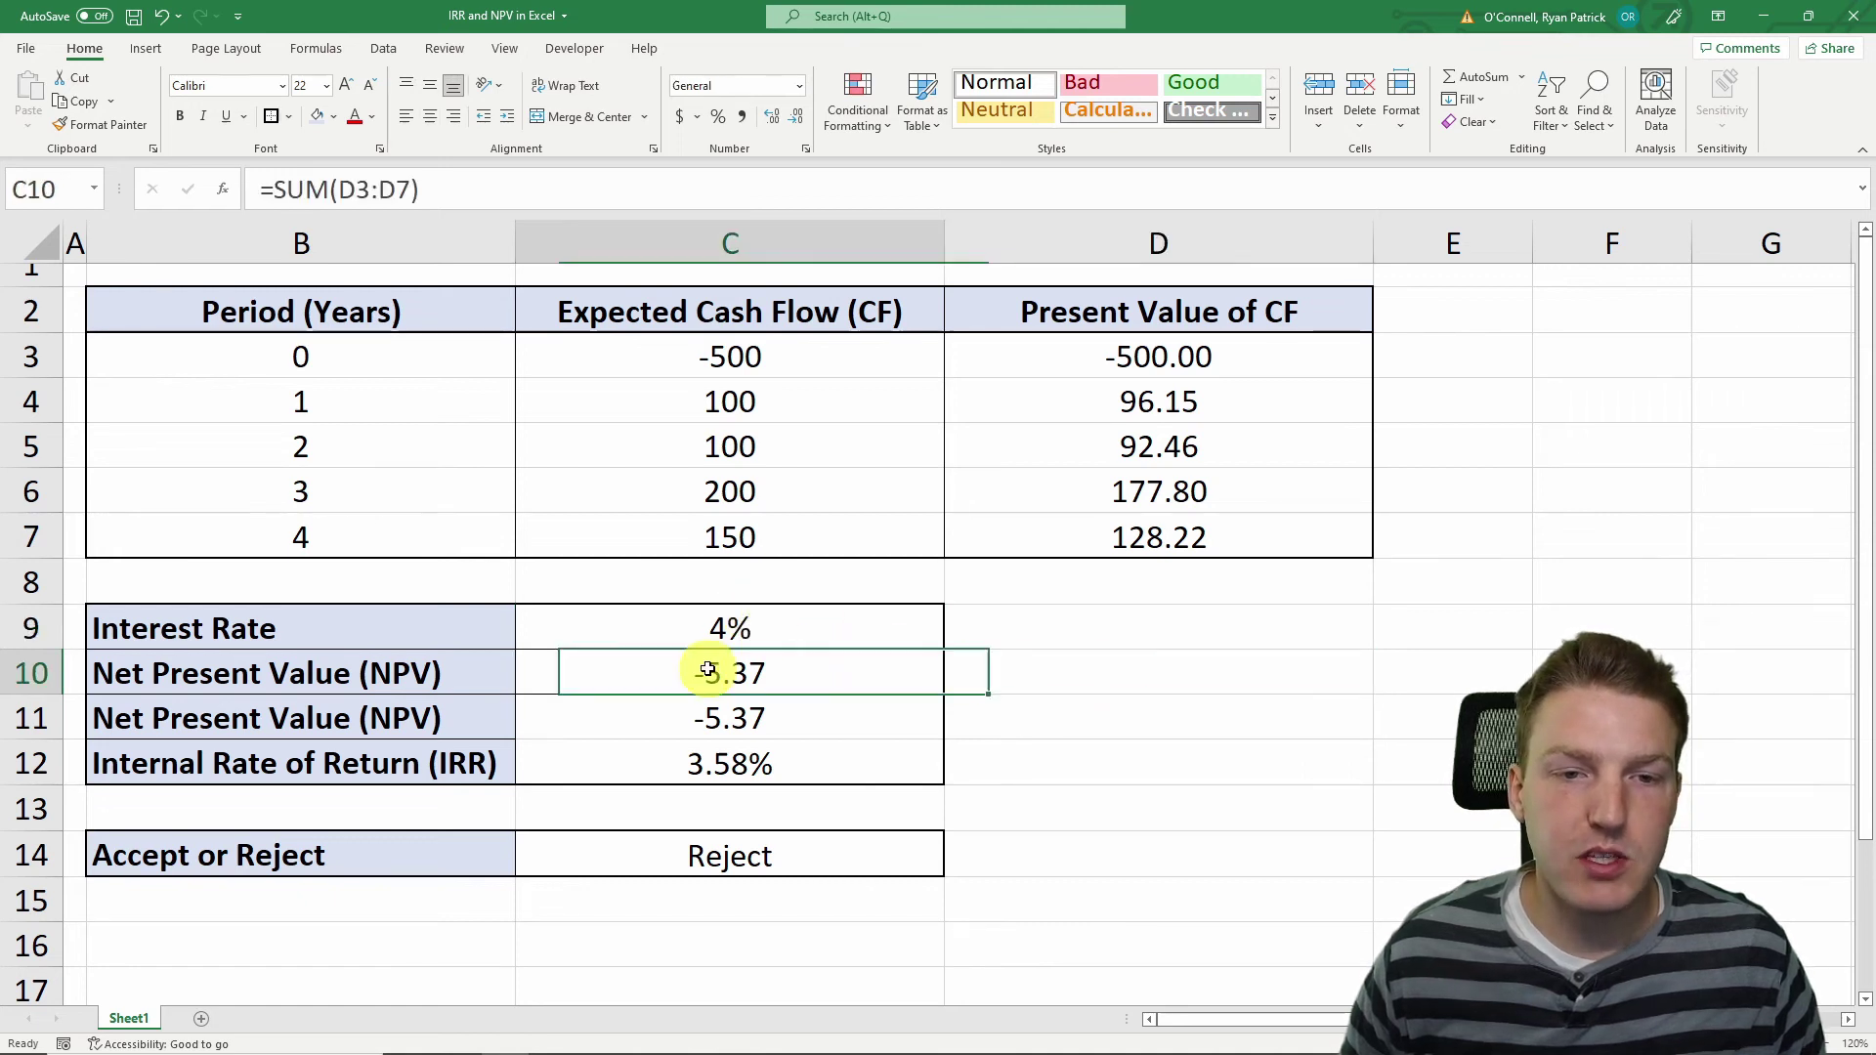
pyautogui.click(710, 855)
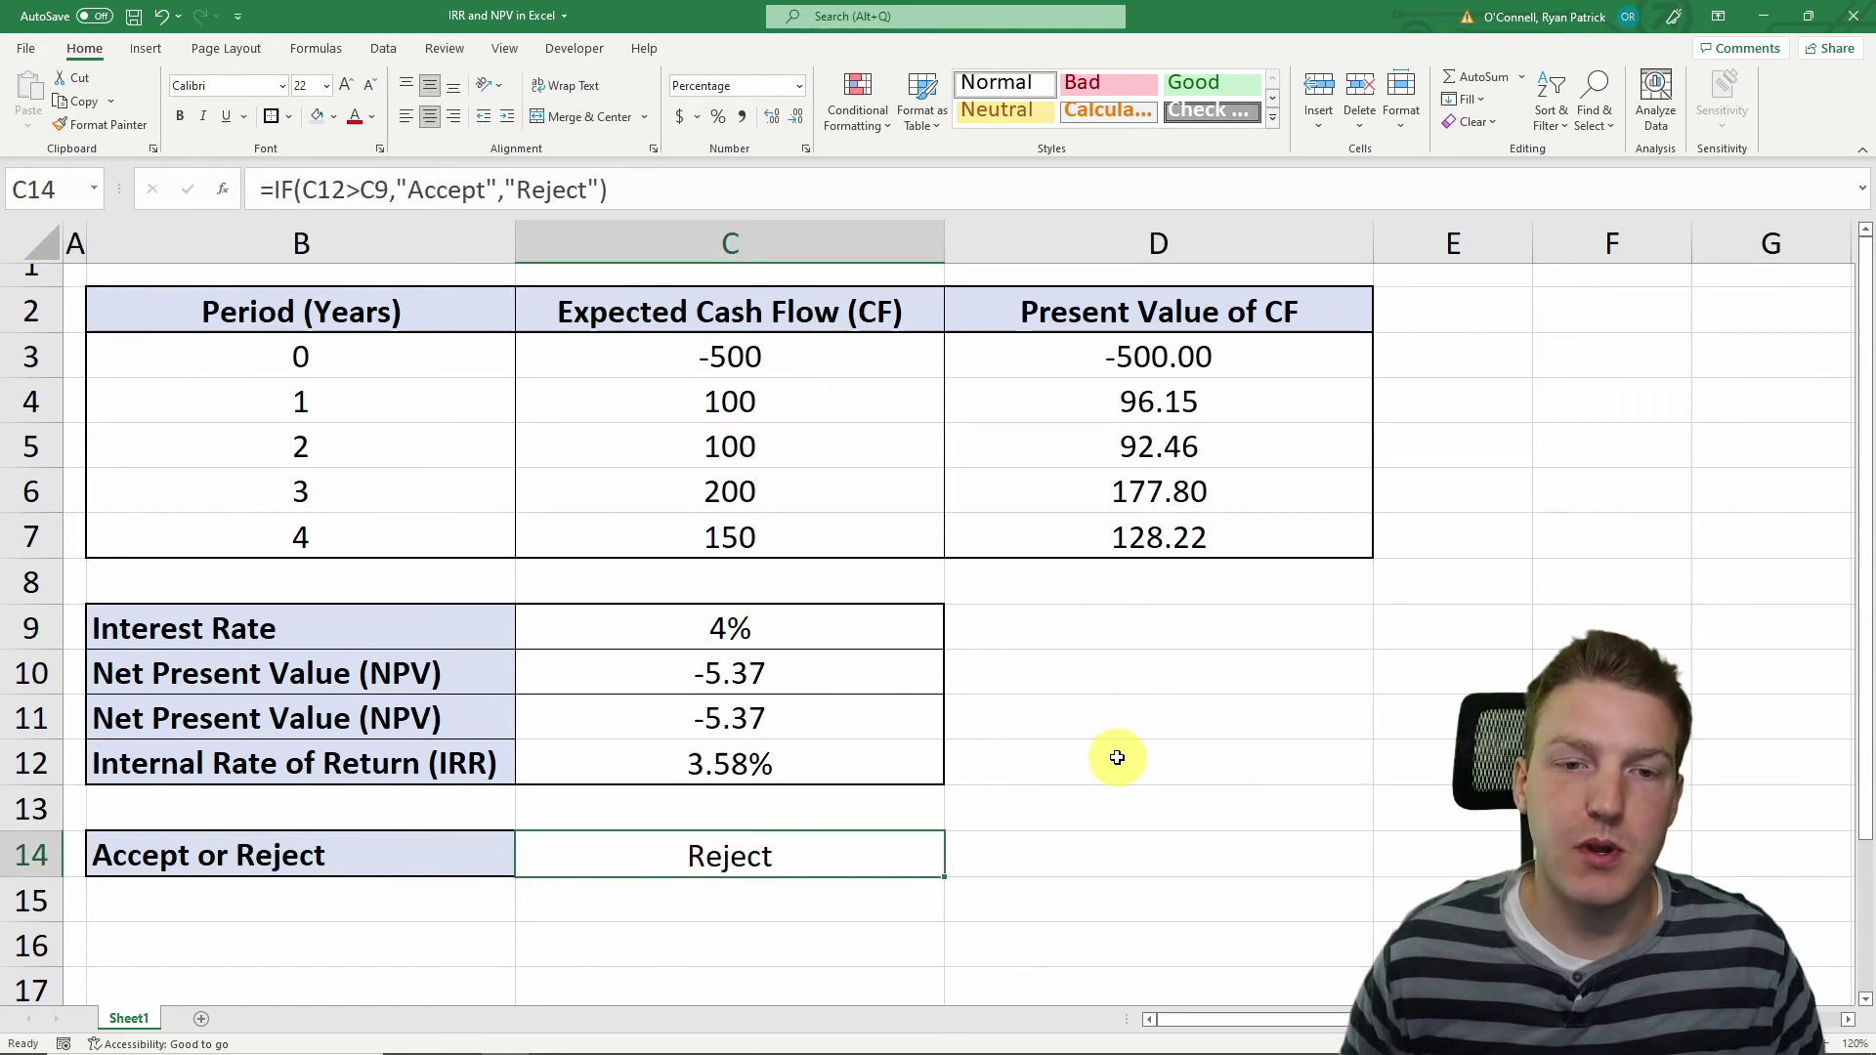
pyautogui.click(1110, 635)
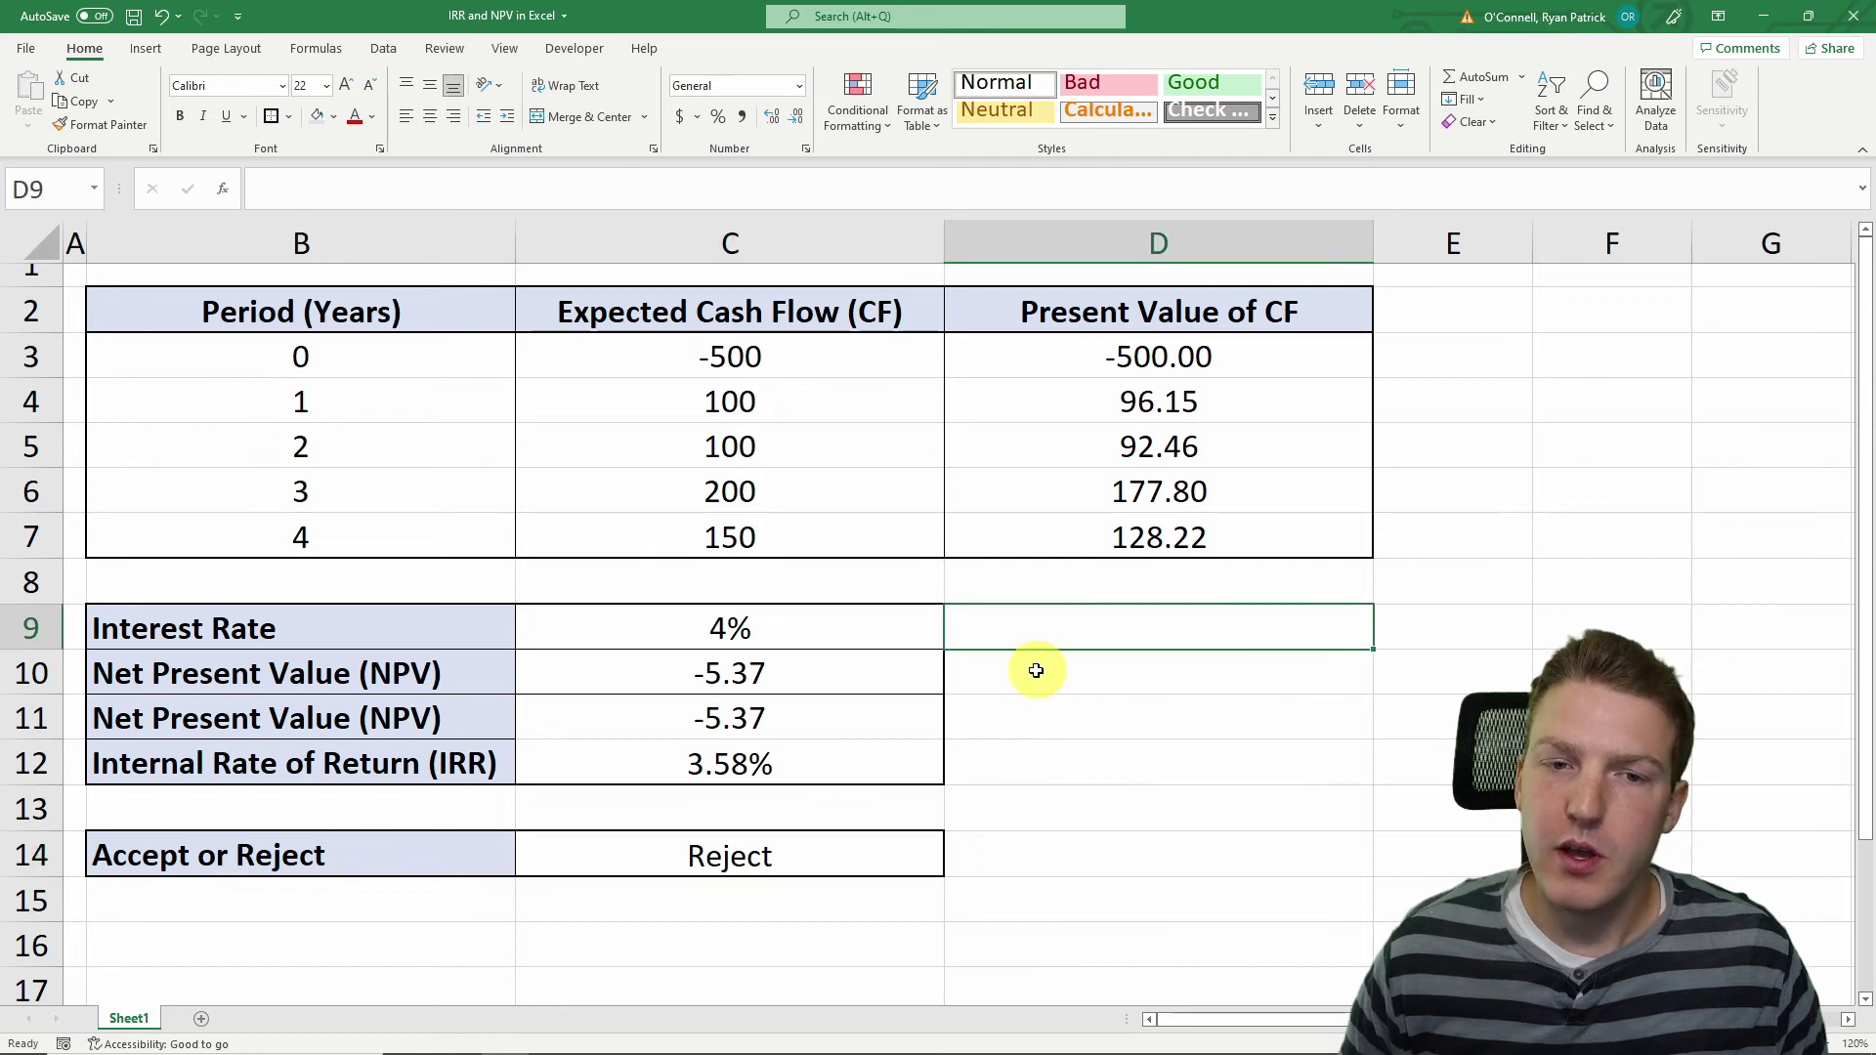
pyautogui.click(720, 633)
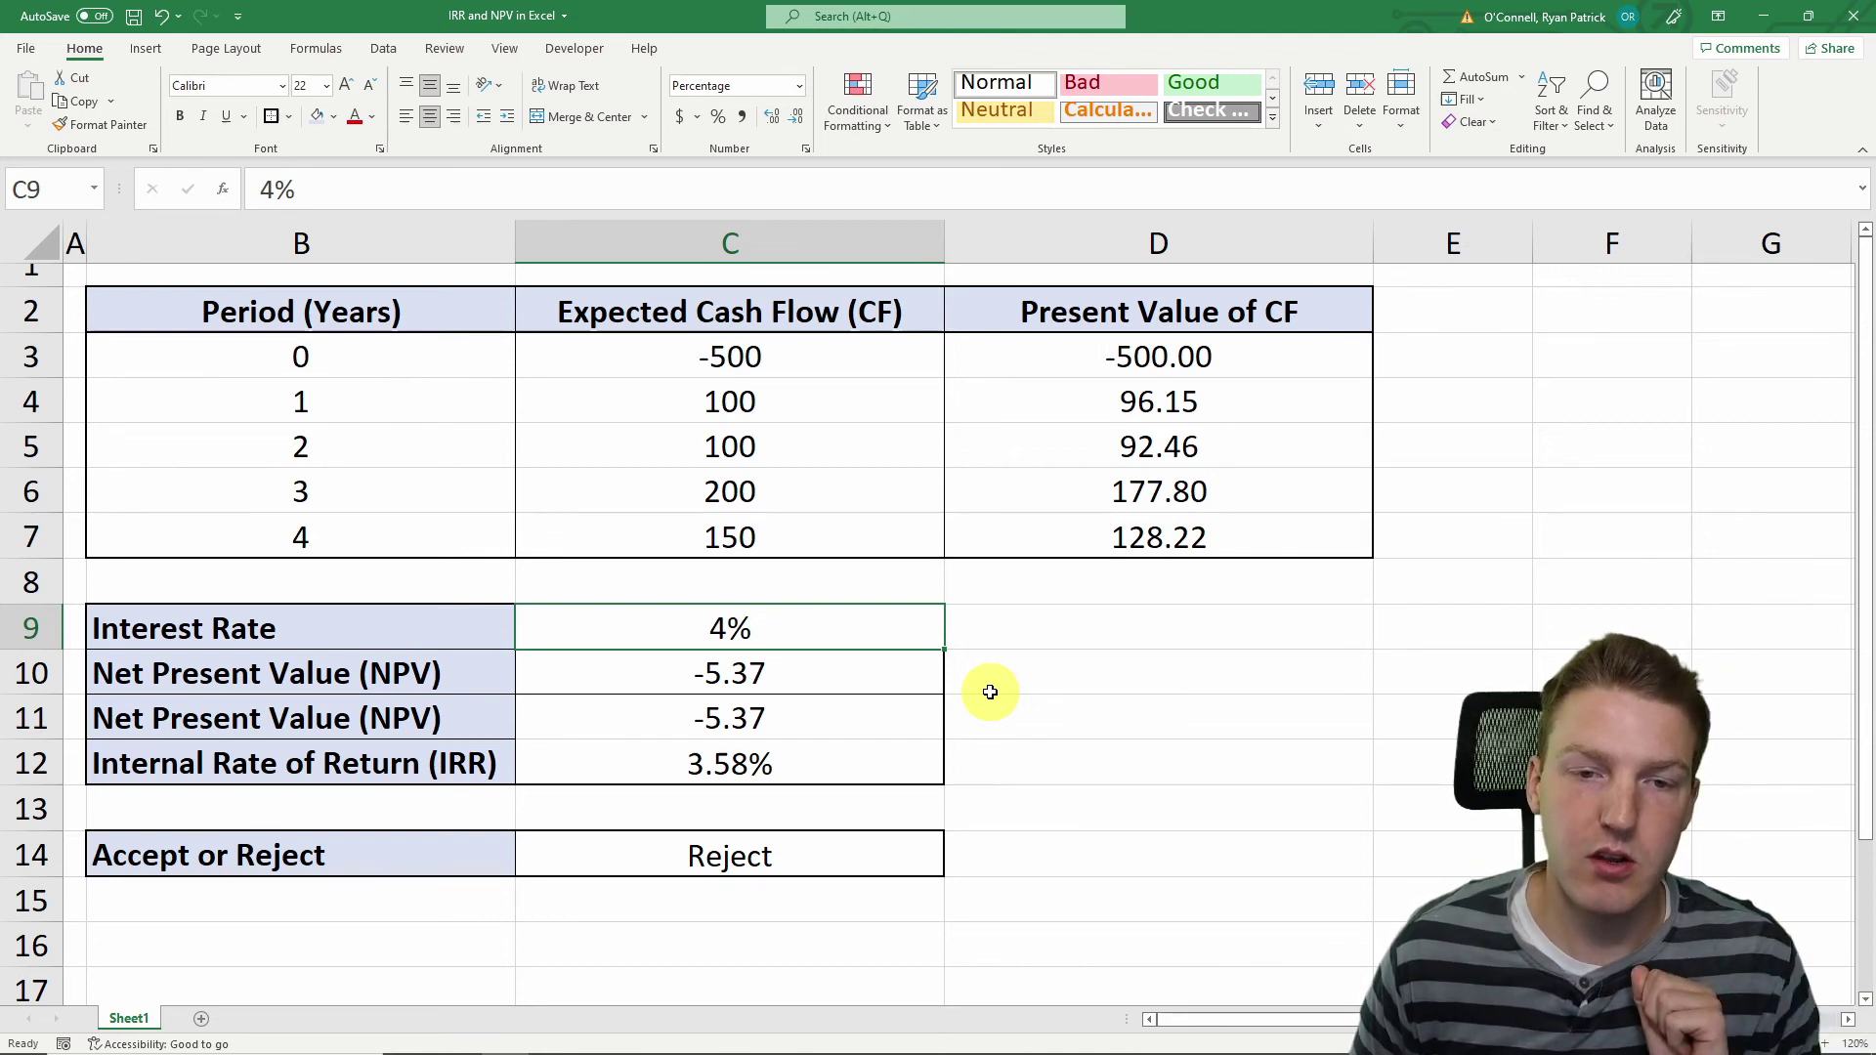
# Lower the interest rate in C9 to 3%
pyautogui.write('3')
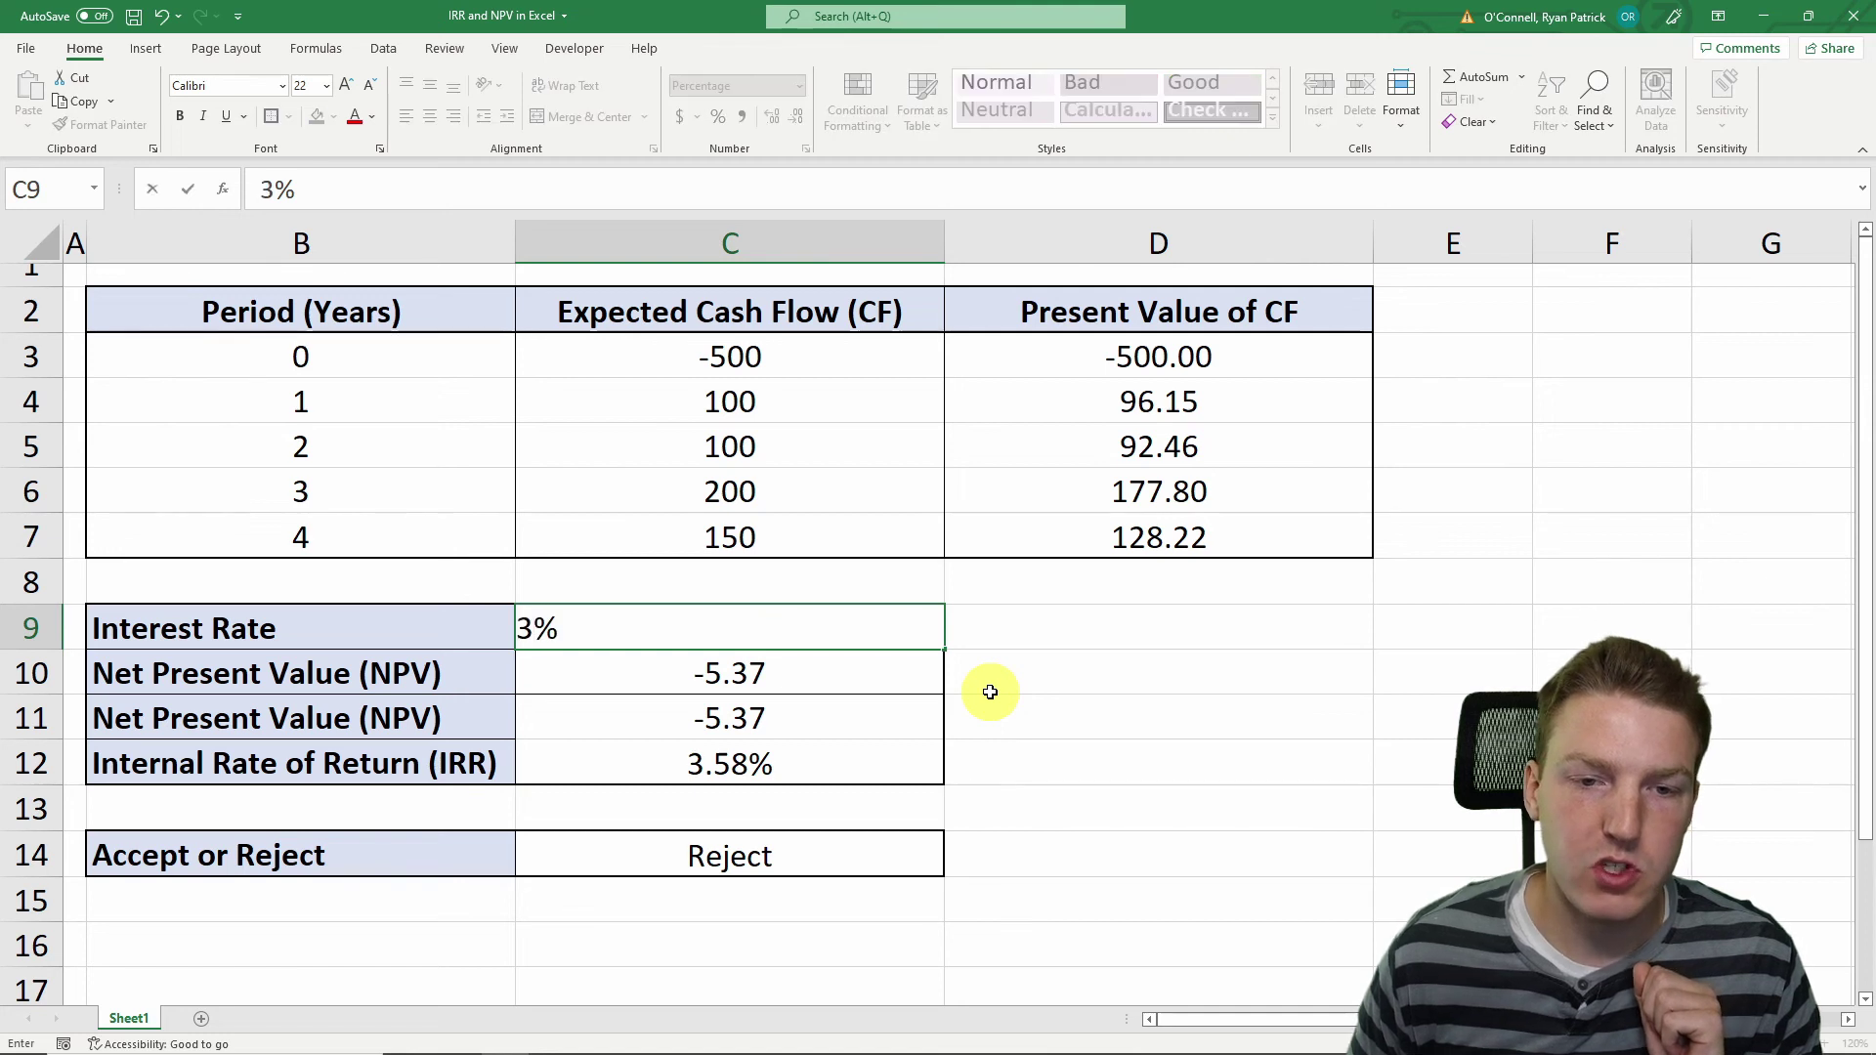
pyautogui.press('Return')
pyautogui.click(1059, 678)
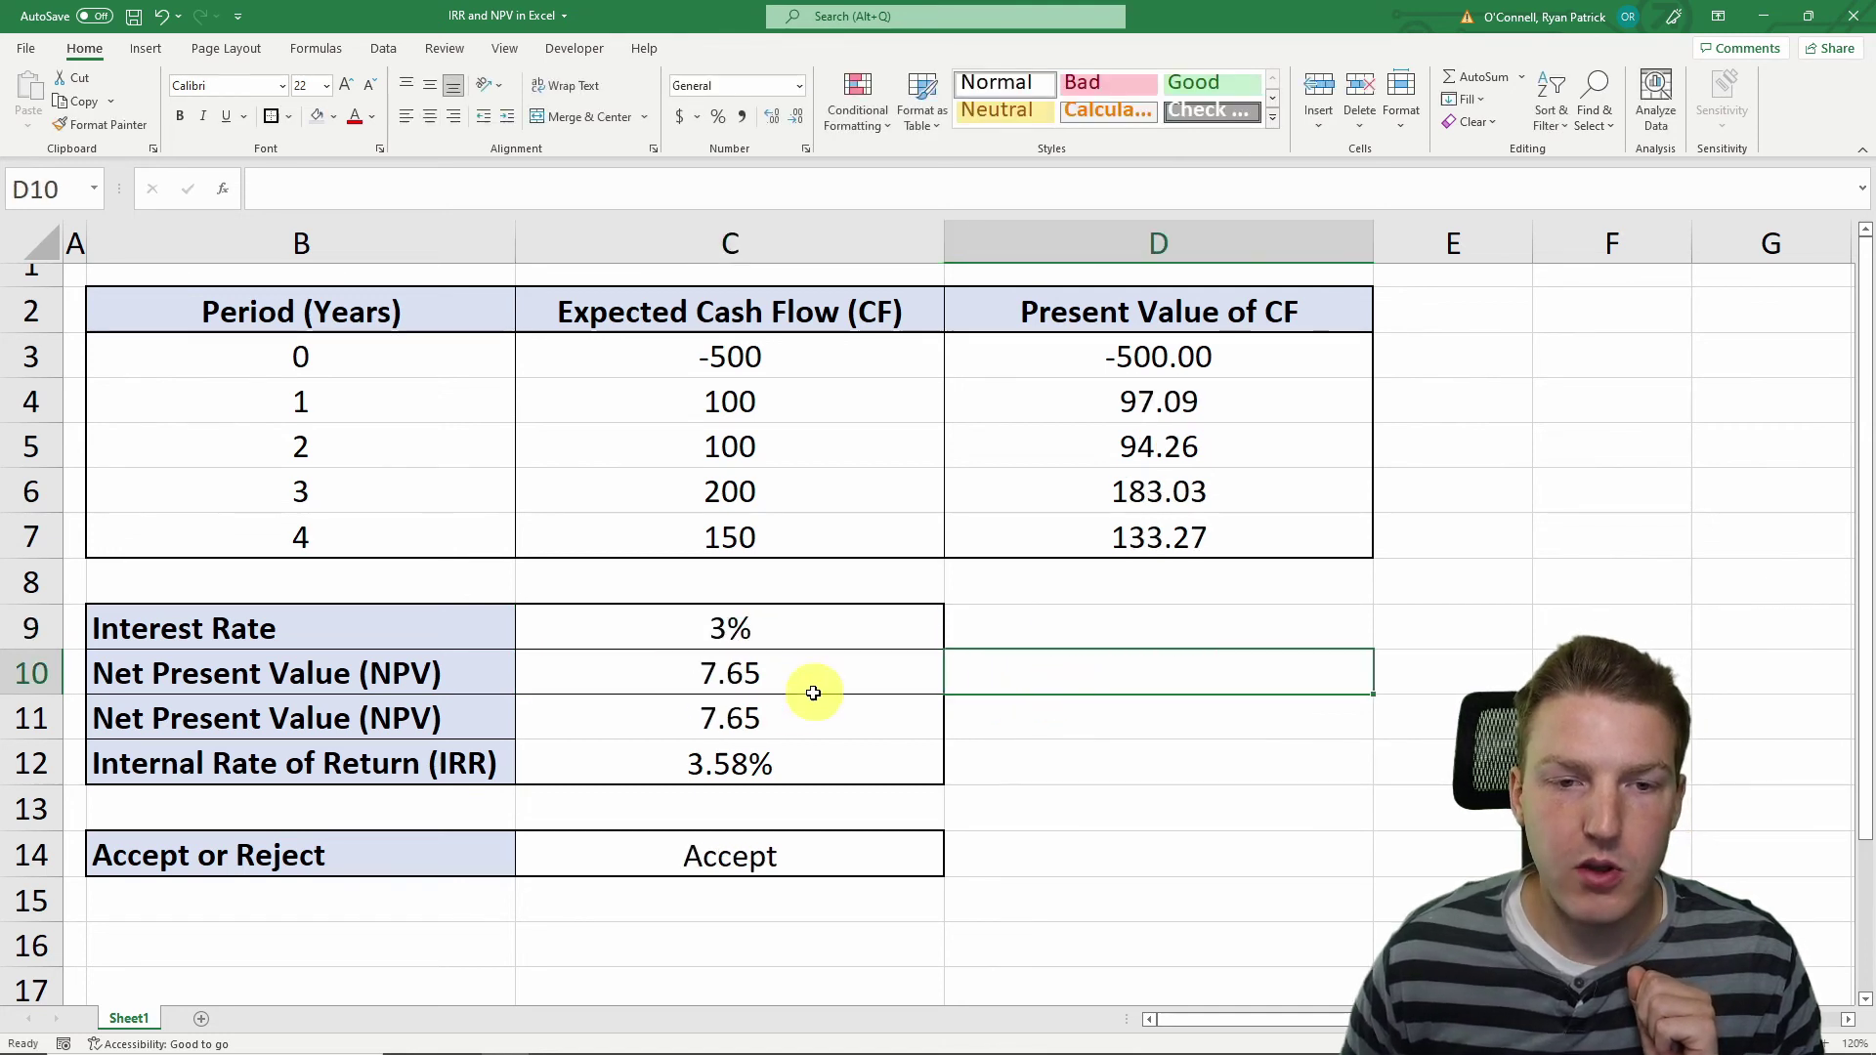
# Review the updated formulas: NPV rises to 7.65 and the decision returns to Accept
pyautogui.click(718, 644)
pyautogui.click(732, 763)
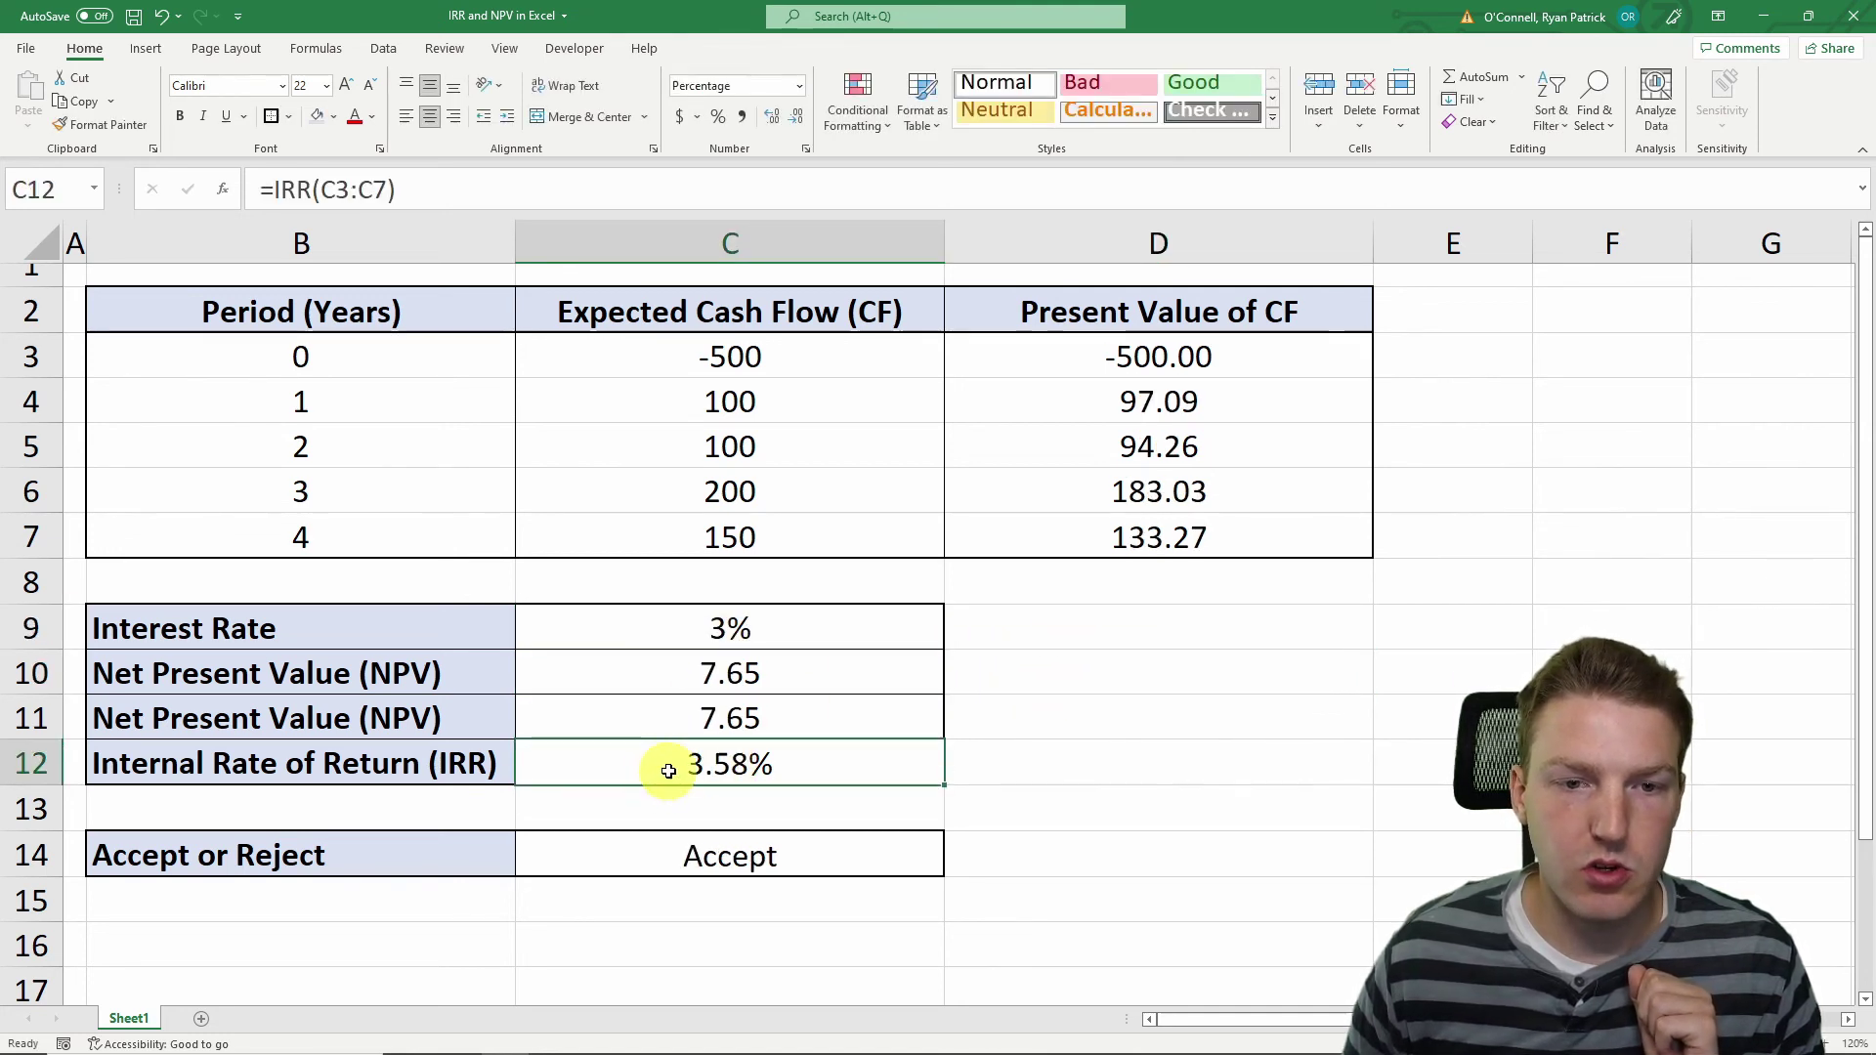
pyautogui.click(780, 684)
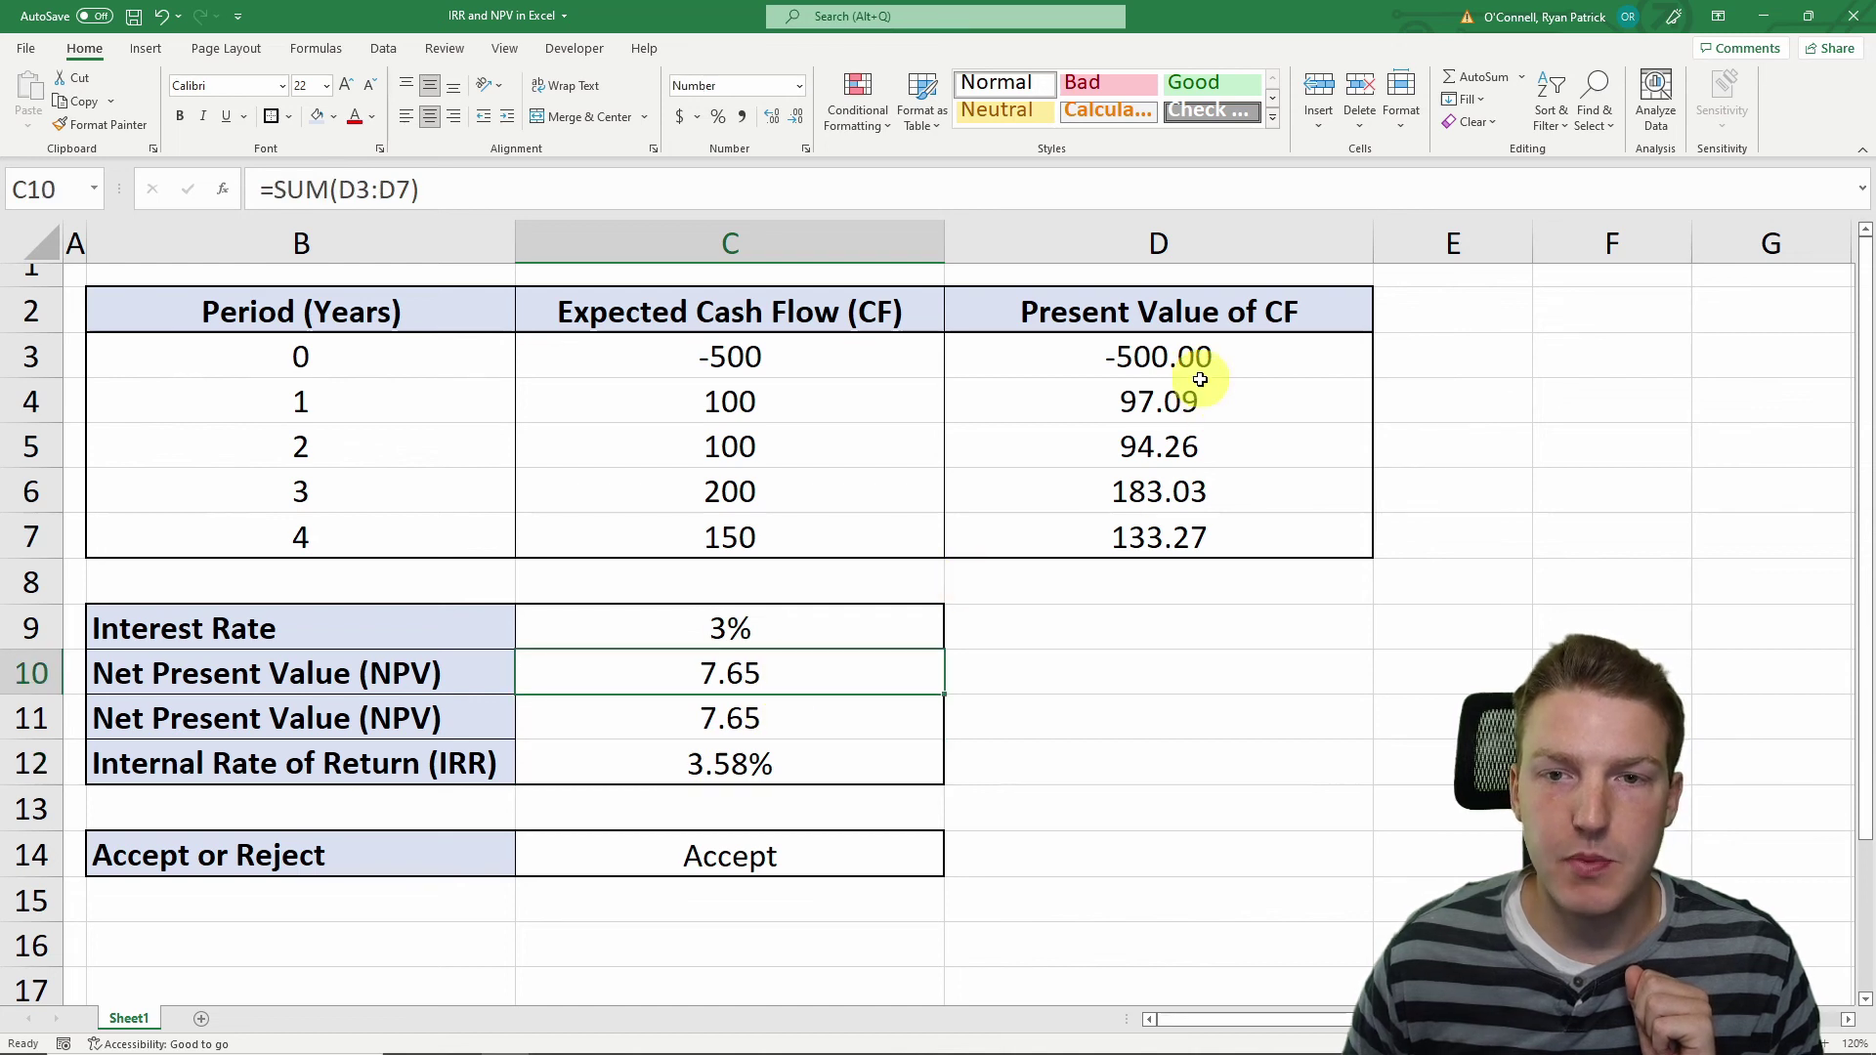
pyautogui.click(1145, 418)
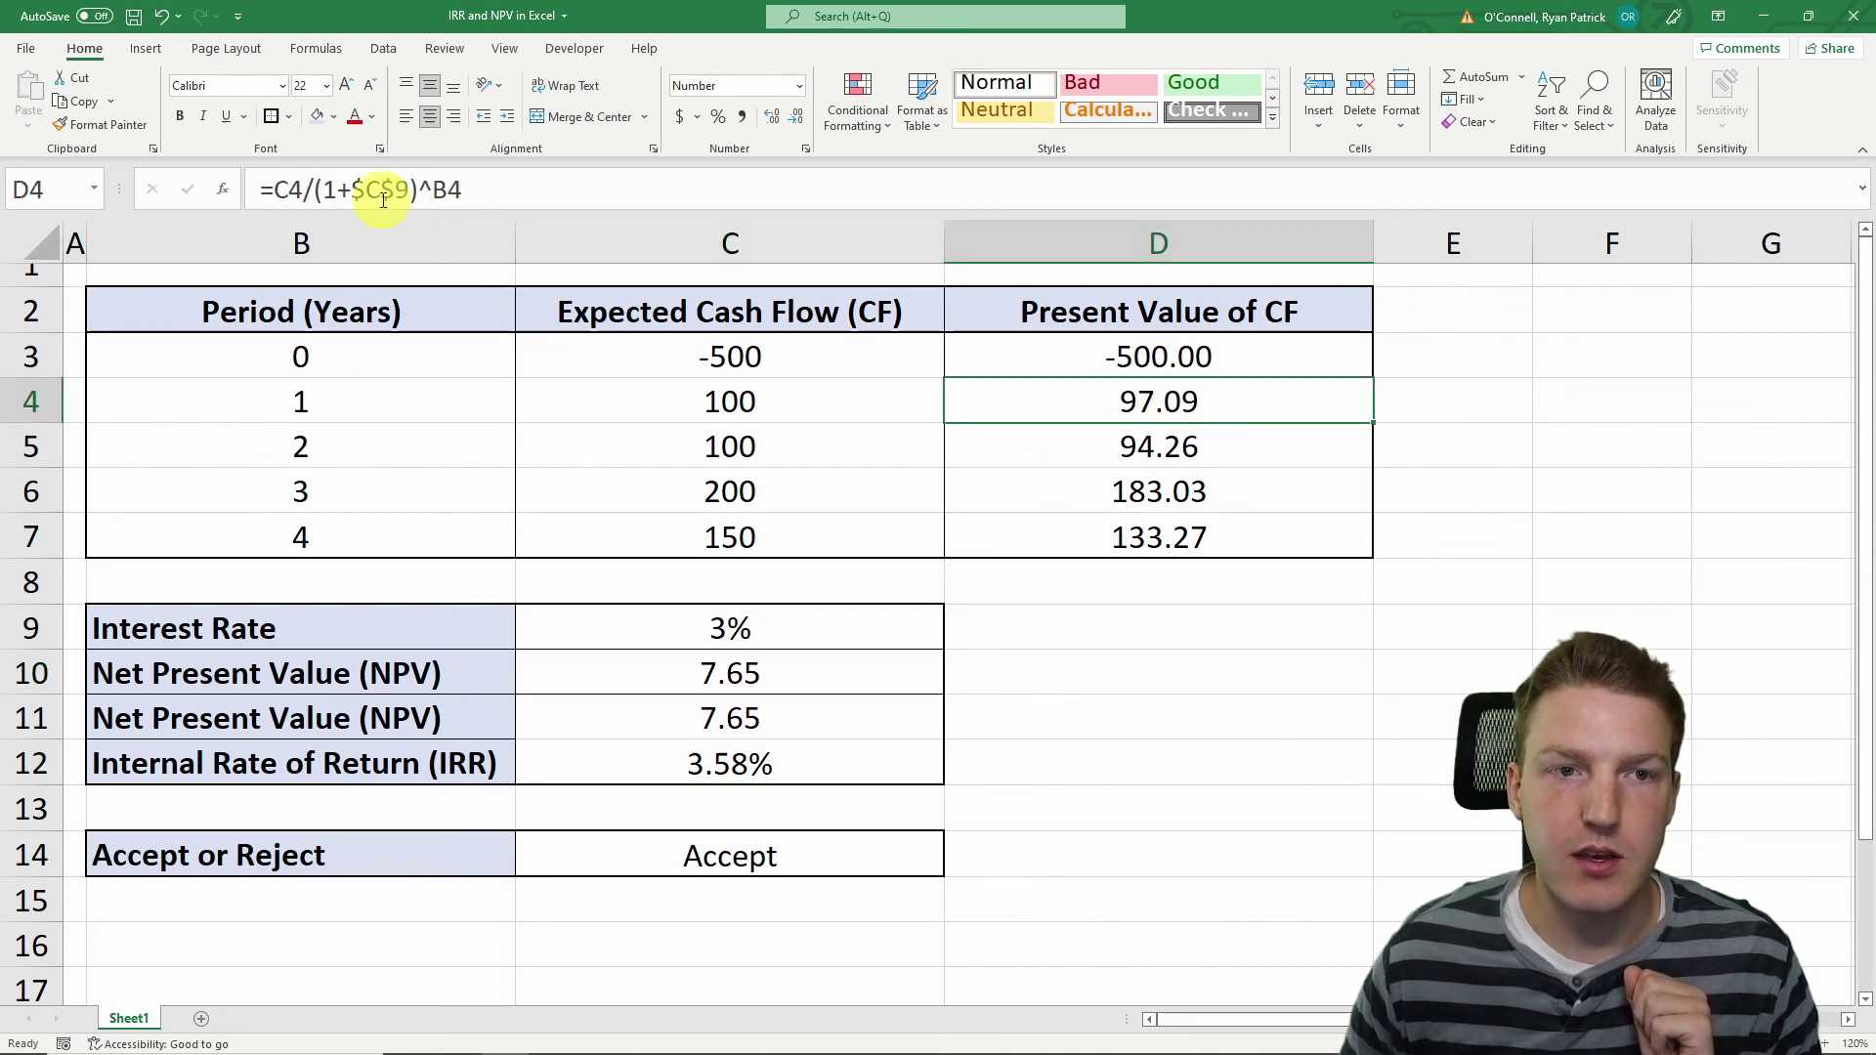
pyautogui.click(1260, 671)
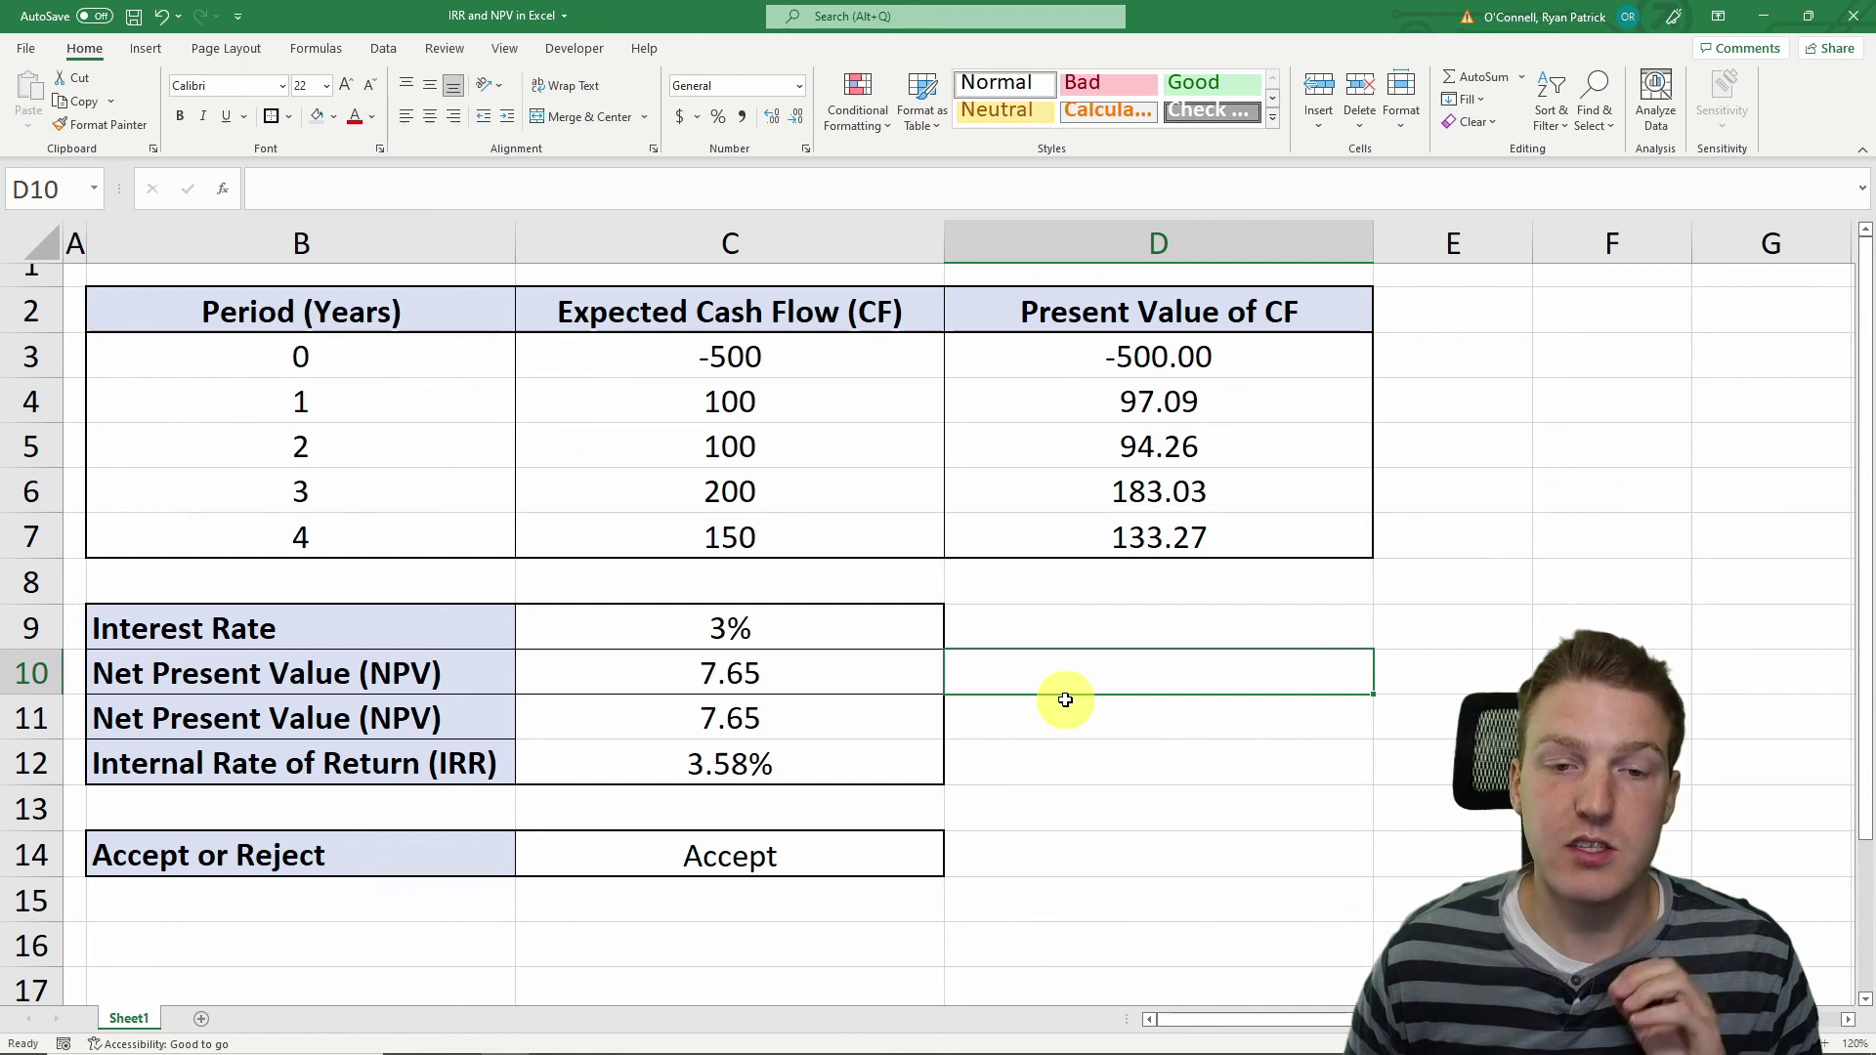
pyautogui.click(1018, 815)
pyautogui.click(733, 852)
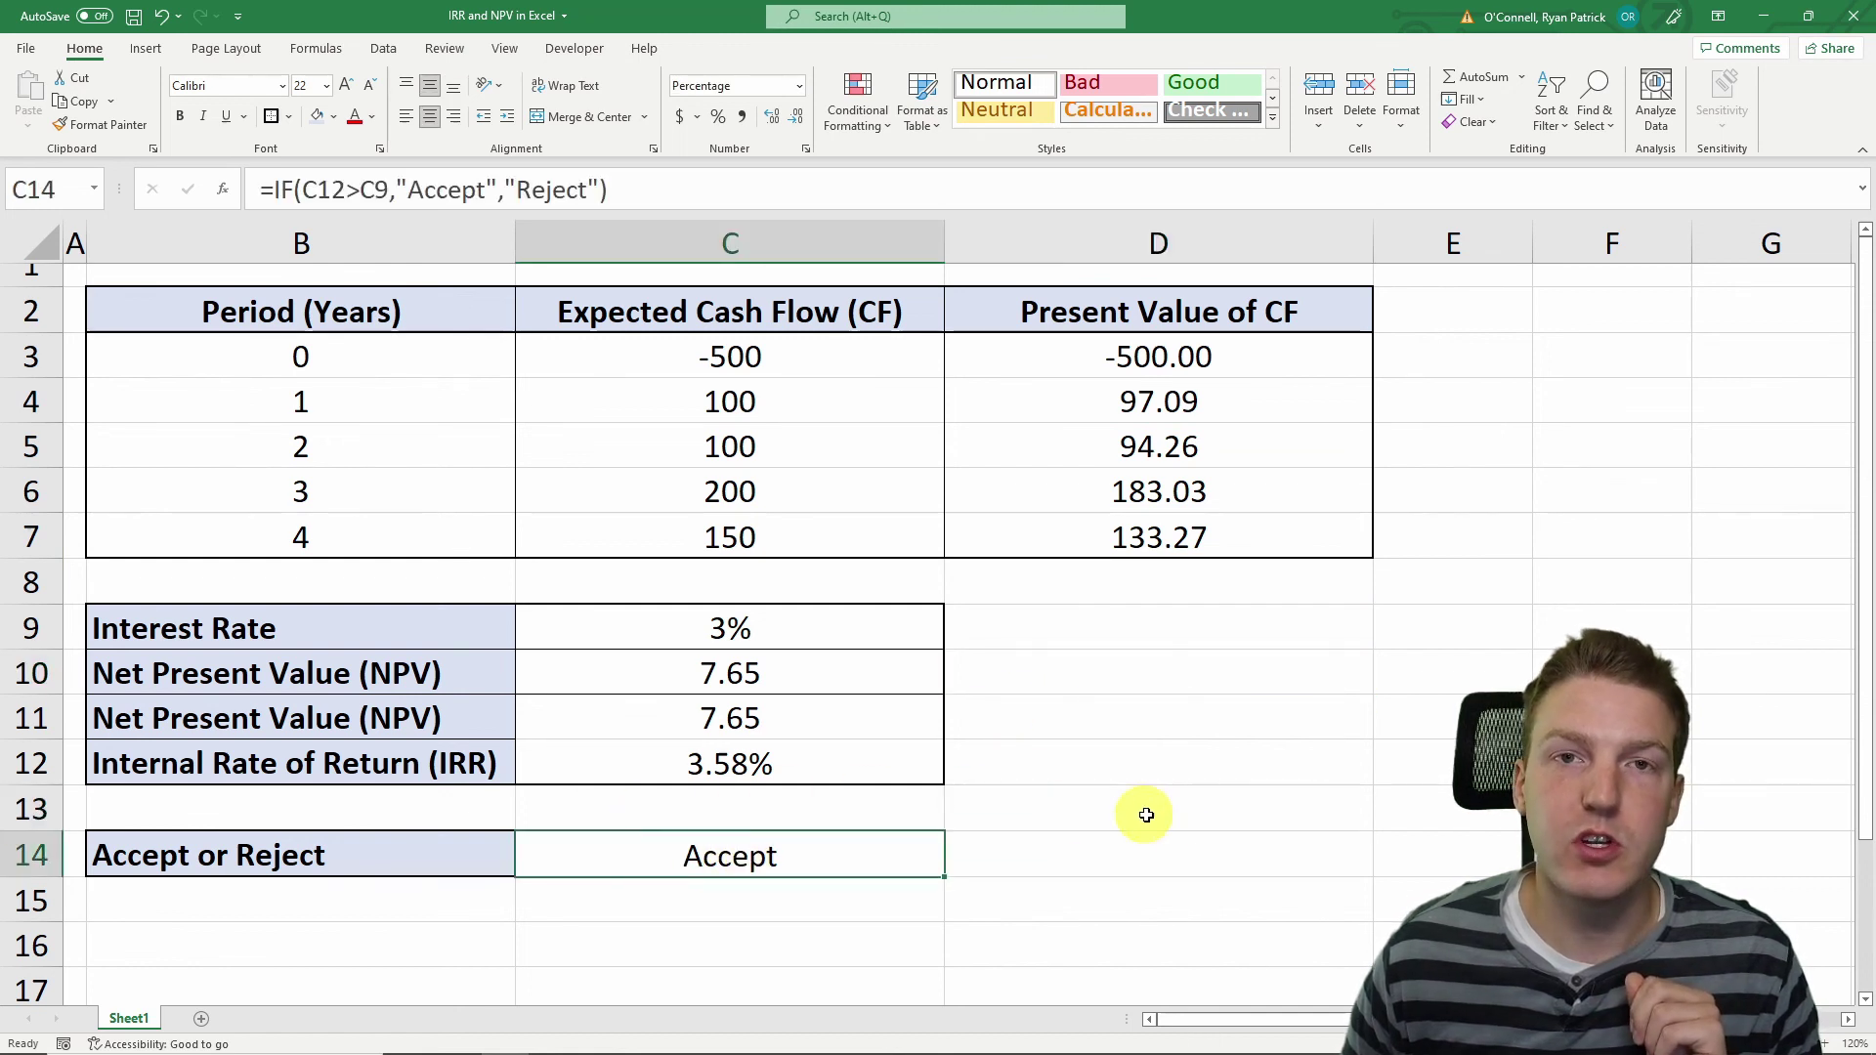
pyautogui.click(1067, 781)
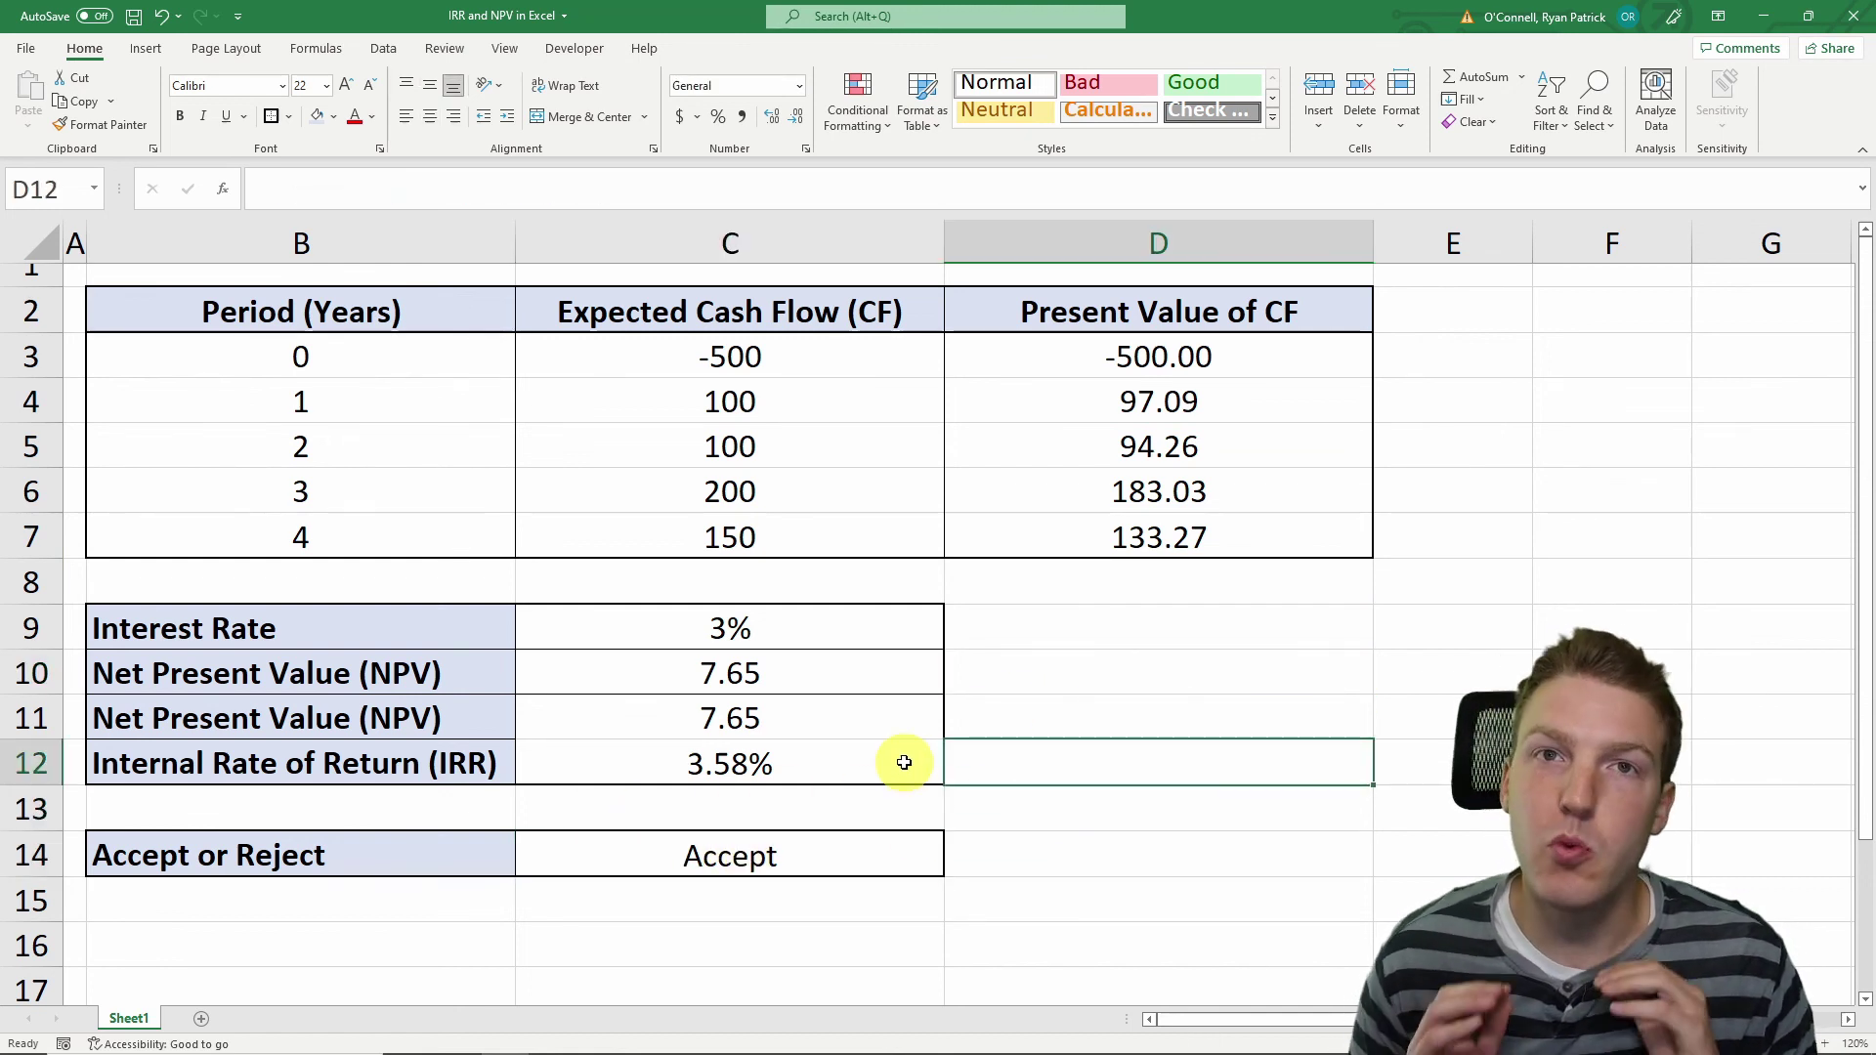